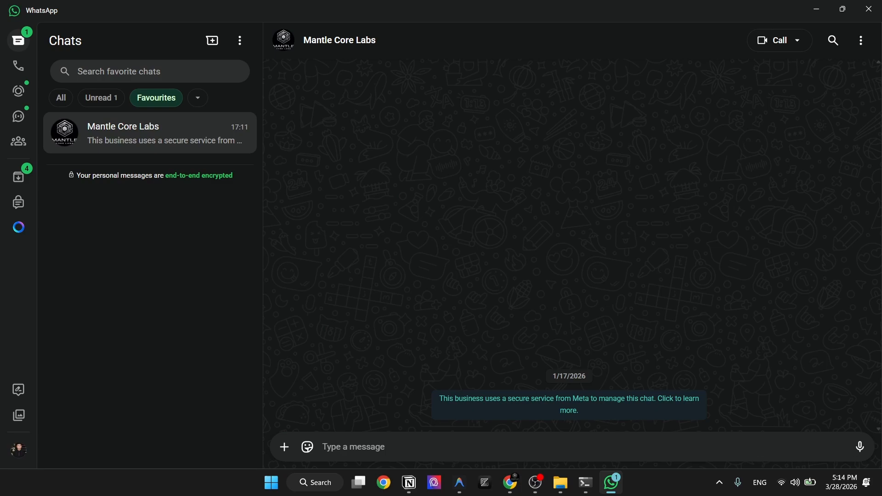
# - Send the greeting "Buenas Tardes" in the Mantle Core Labs chat
pyautogui.click(350, 448)
pyautogui.write('Buen')
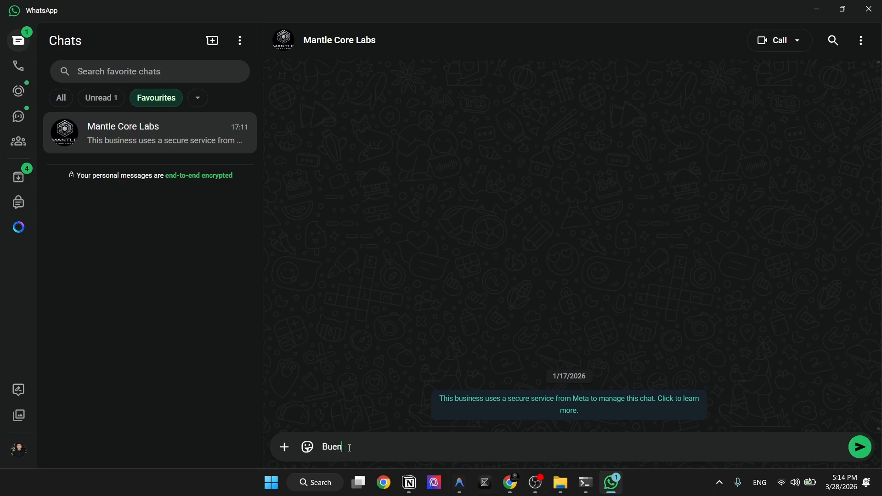
pyautogui.write('as Tardes')
pyautogui.press('Return')
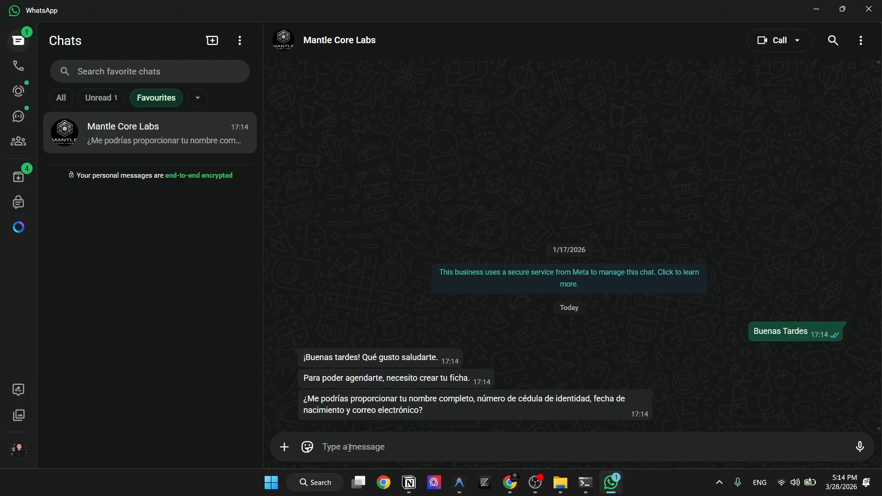
# - Answer the registration request by sending the patient's full name, age, e-mail, date of birth and identity number
pyautogui.moveTo(467, 409); pyautogui.dragTo(303, 384)
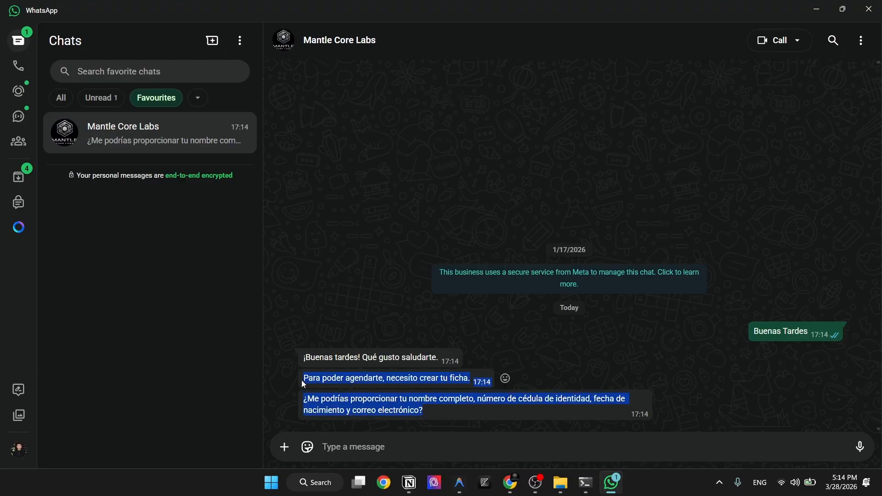
pyautogui.click(367, 443)
pyautogui.hotkey('ctrl', 'v')
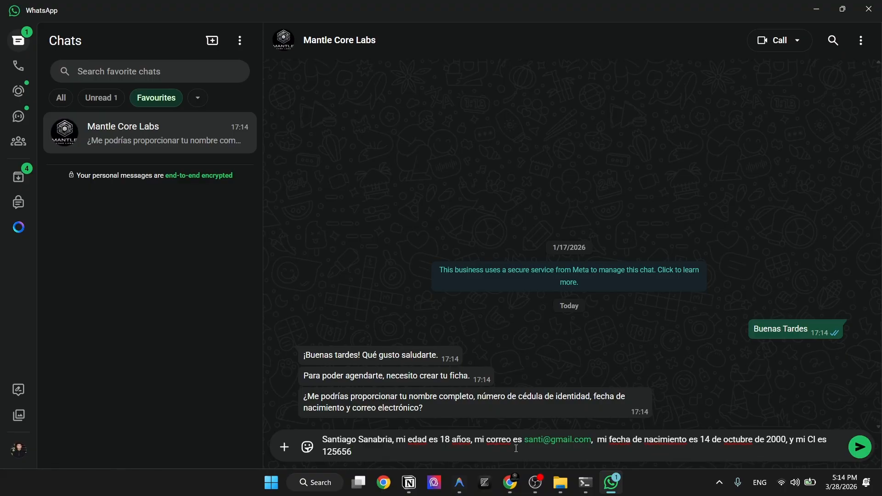
pyautogui.press('Return')
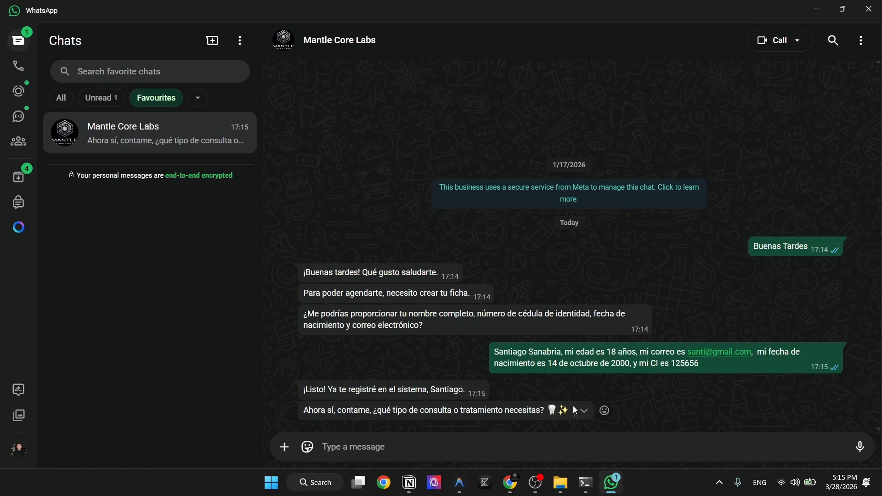
# - Reply to the question about the treatment needed with "Una limpieza"
pyautogui.moveTo(576, 410); pyautogui.dragTo(283, 423)
pyautogui.click(352, 458)
pyautogui.write('Una')
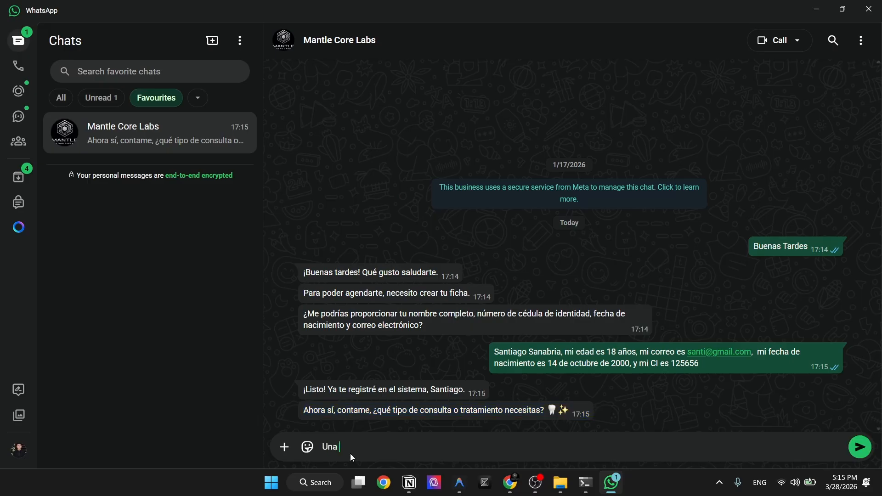
pyautogui.write(' limpieza')
pyautogui.press('Return')
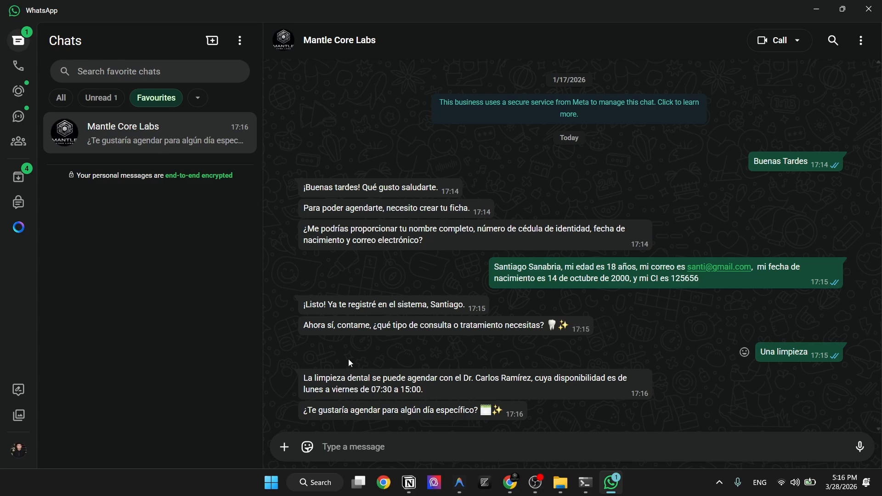
# - Request the appointment day and time by sending "Si, voy a querer para este Lunes a las 9 horas"
pyautogui.moveTo(297, 383); pyautogui.dragTo(473, 395)
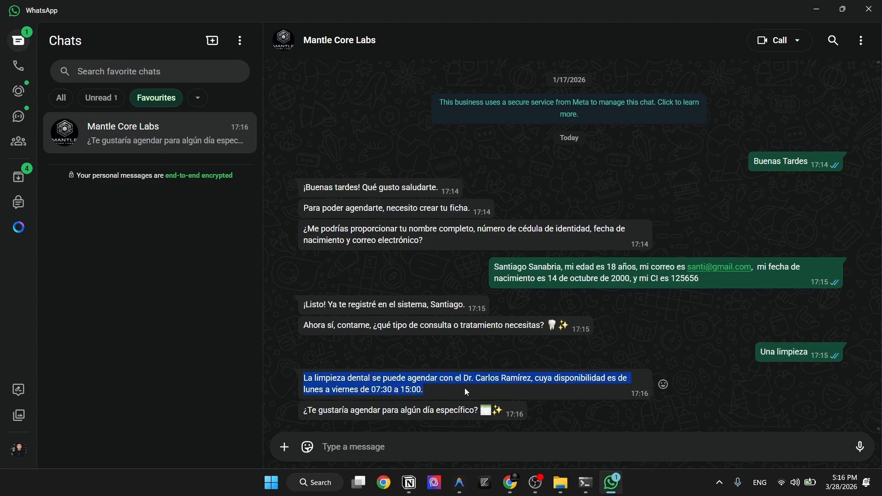
pyautogui.click(464, 388)
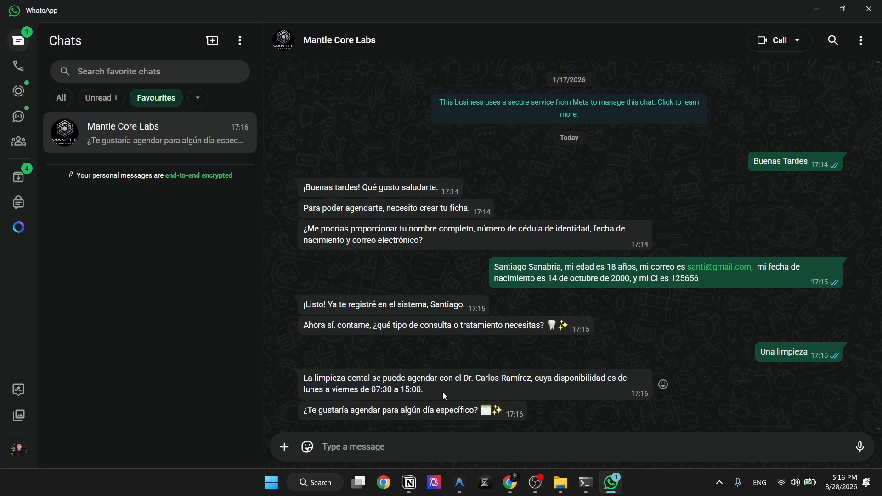
pyautogui.moveTo(369, 410); pyautogui.dragTo(508, 411)
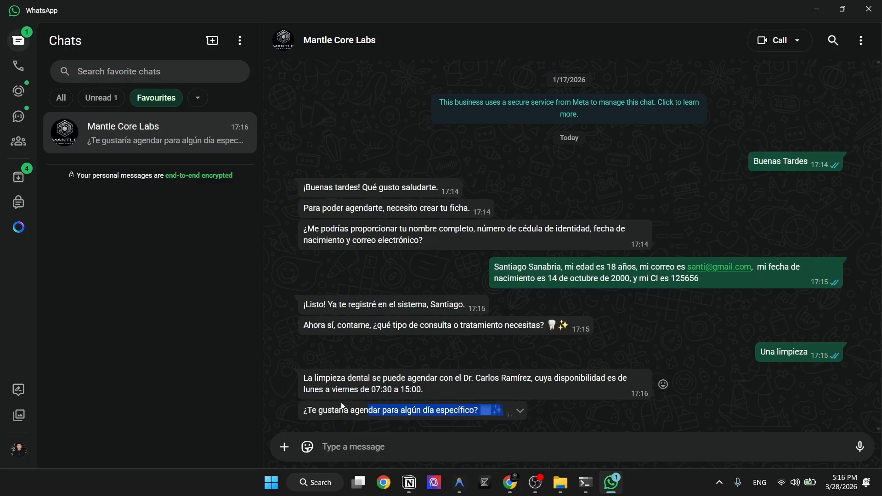
pyautogui.click(372, 439)
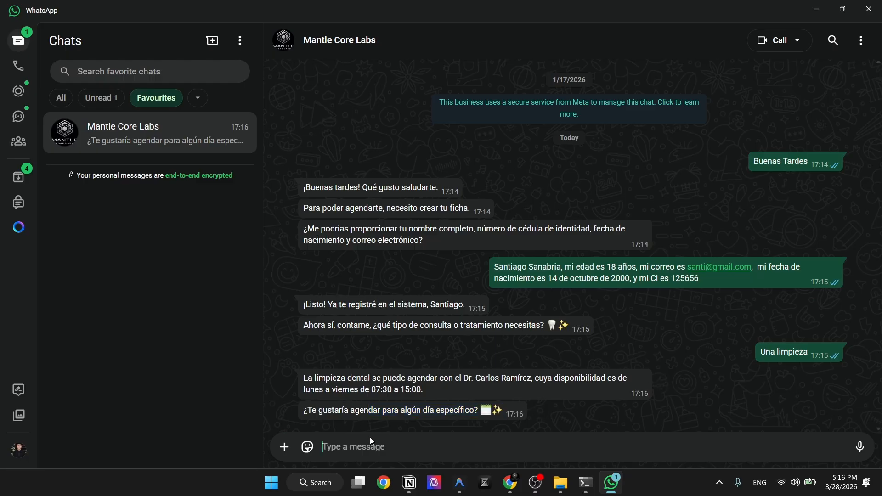
pyautogui.write('Si, vo')
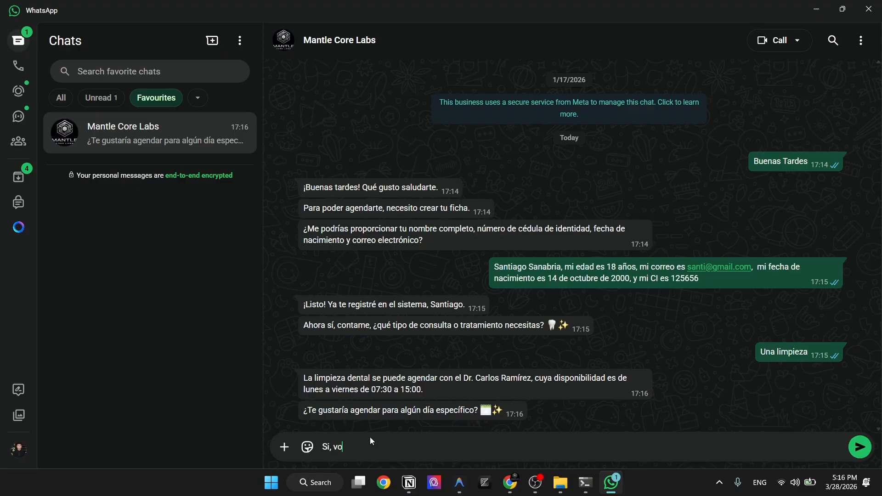
pyautogui.write('y a querer para este Lunes a las')
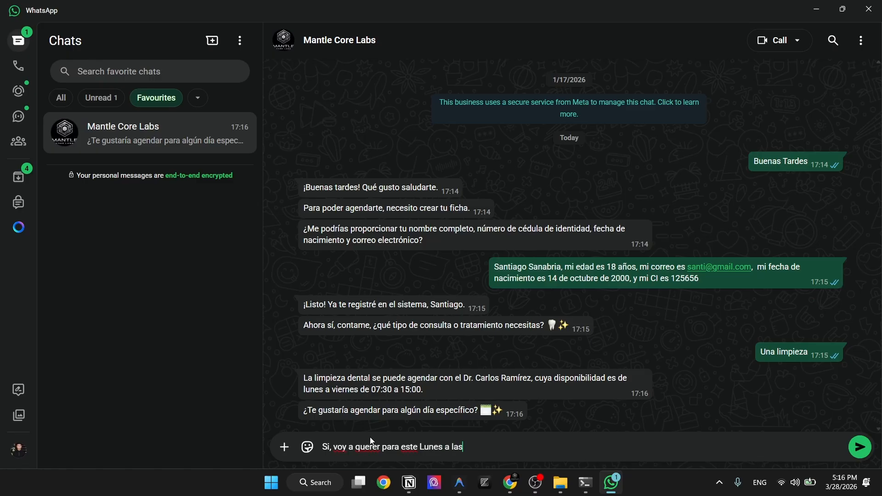
pyautogui.write(' 9 horas')
pyautogui.press('Return')
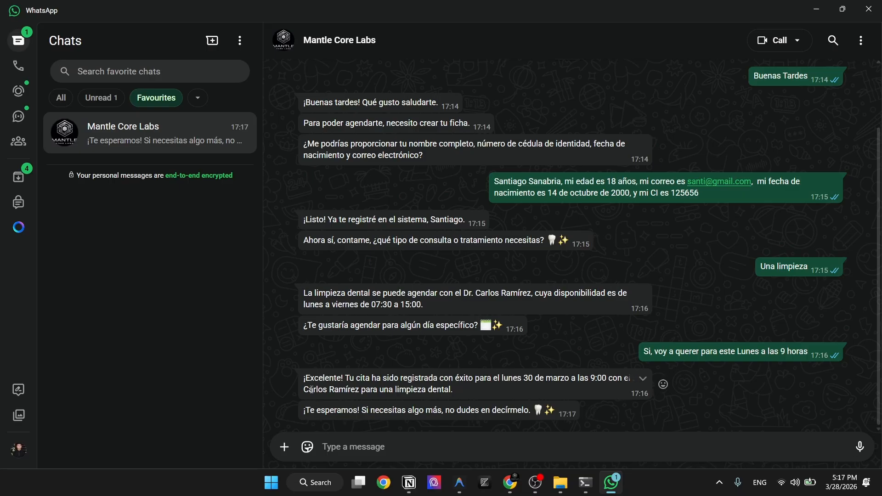
# - Ask the clinic about its location and payment options by sending "Donde se encuentra la clinica, cuales son sus metodos de pagos"
pyautogui.moveTo(306, 381); pyautogui.dragTo(532, 404)
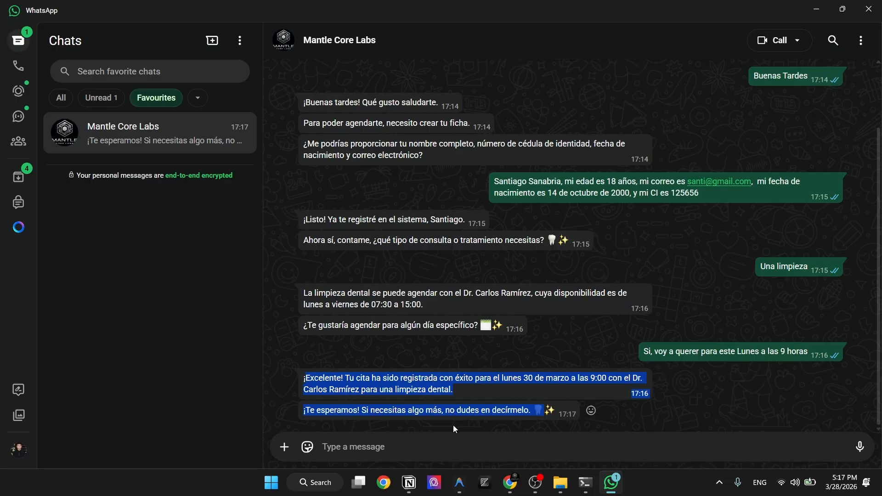
pyautogui.click(412, 440)
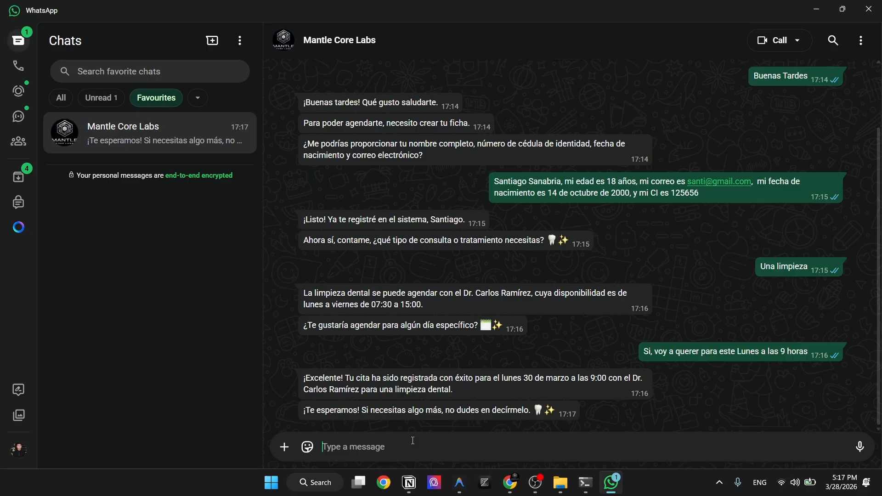
pyautogui.write('Dnd')
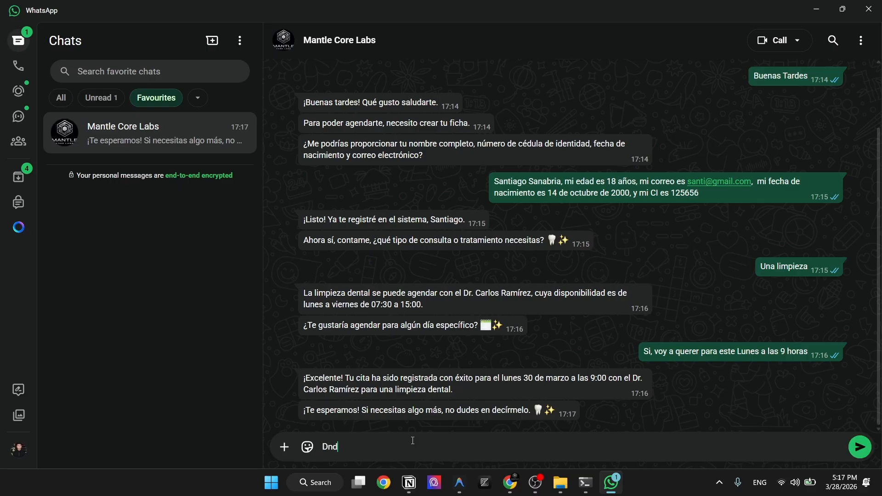
pyautogui.press('BackSpace')
pyautogui.press('BackSpace')
pyautogui.write('onde se encuentra la clinica, cuales son ')
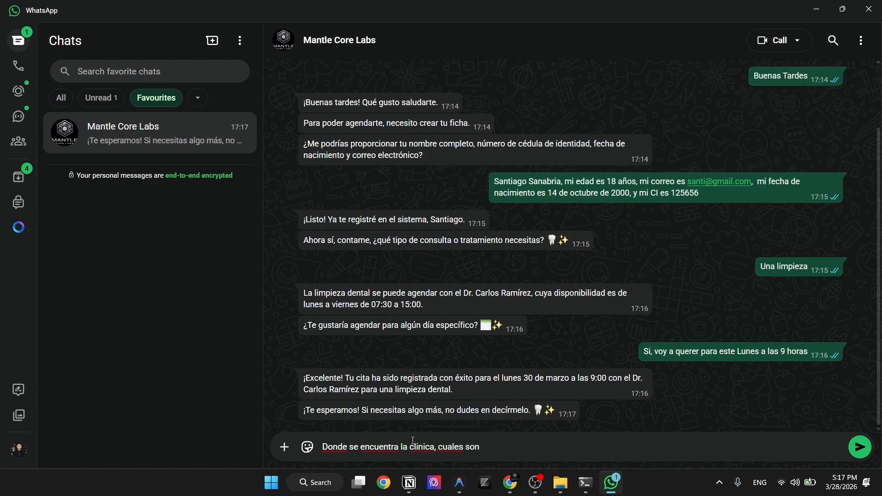
pyautogui.write('sus metodos de pagos')
pyautogui.press('Return')
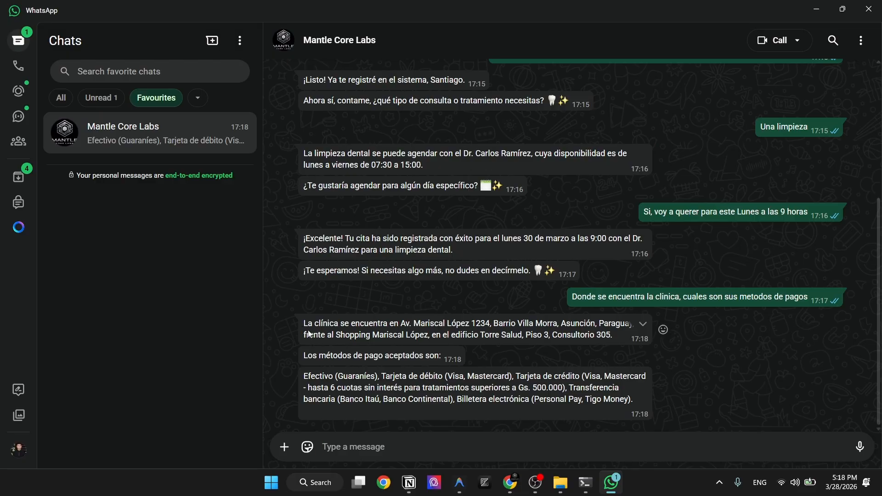
# - Review the reply about the clinic's location and payment methods, along with the earlier booking conversation
pyautogui.moveTo(309, 333); pyautogui.dragTo(574, 422)
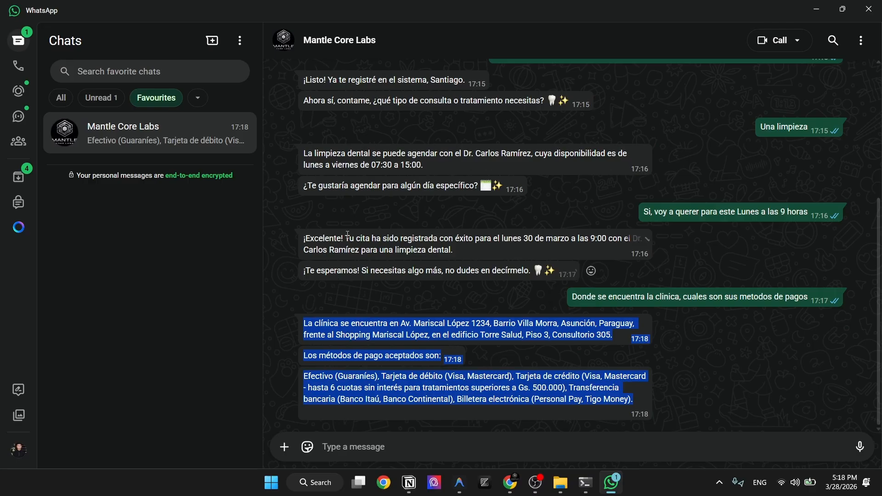
pyautogui.moveTo(304, 120); pyautogui.dragTo(634, 410)
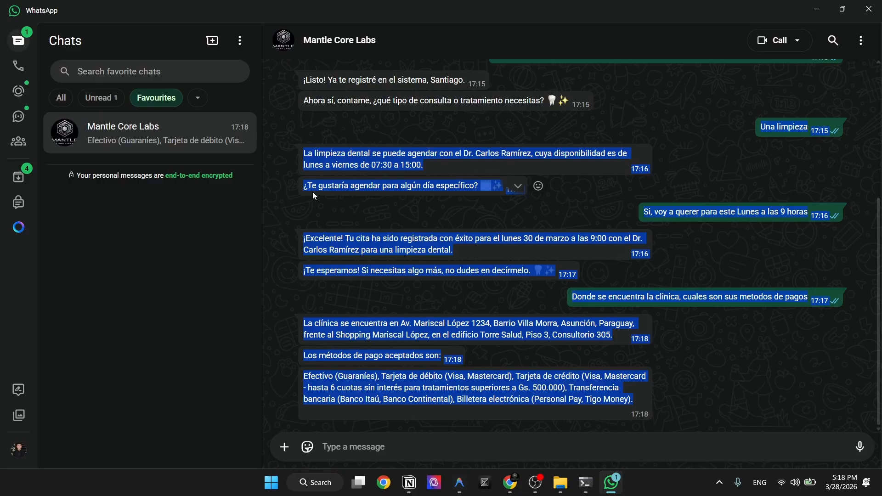
pyautogui.click(324, 225)
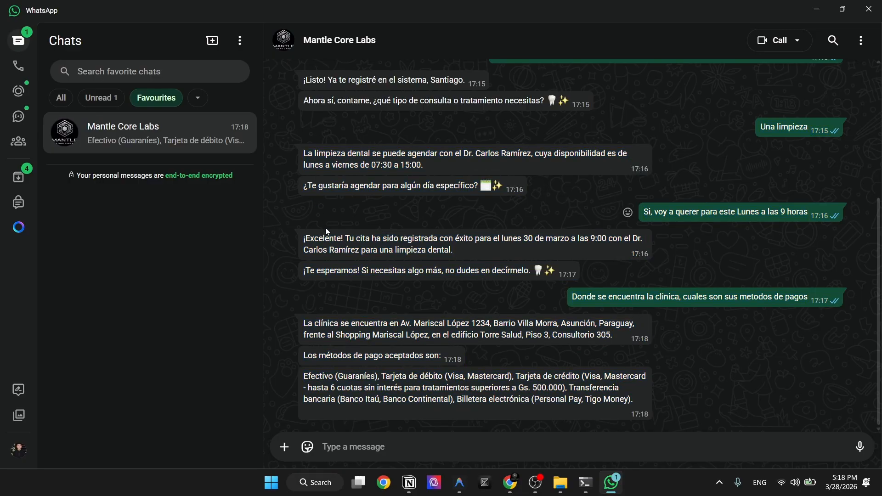
pyautogui.scroll(4, 359, 266)
pyautogui.scroll(-4, 359, 266)
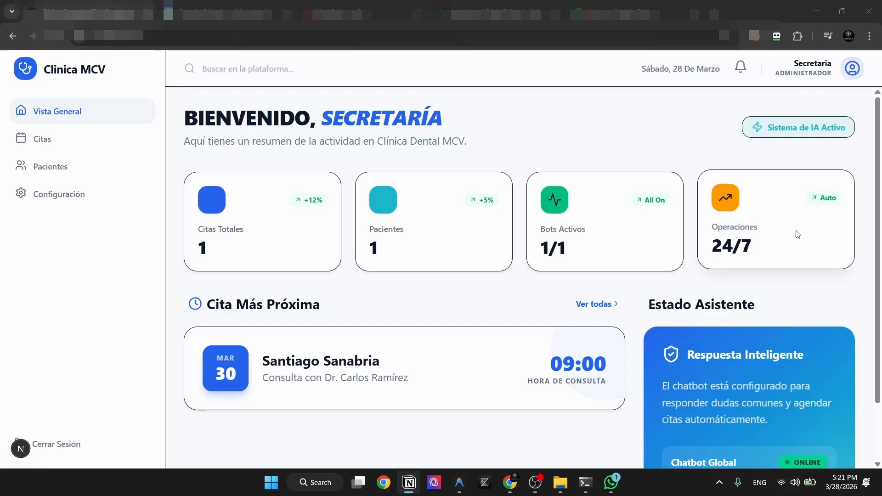
# - In the Clinica MCV dashboard, inspect the booked appointment's doctor, times, reason and status in its edit form, and leave without saving
pyautogui.scroll(-2, 756, 271)
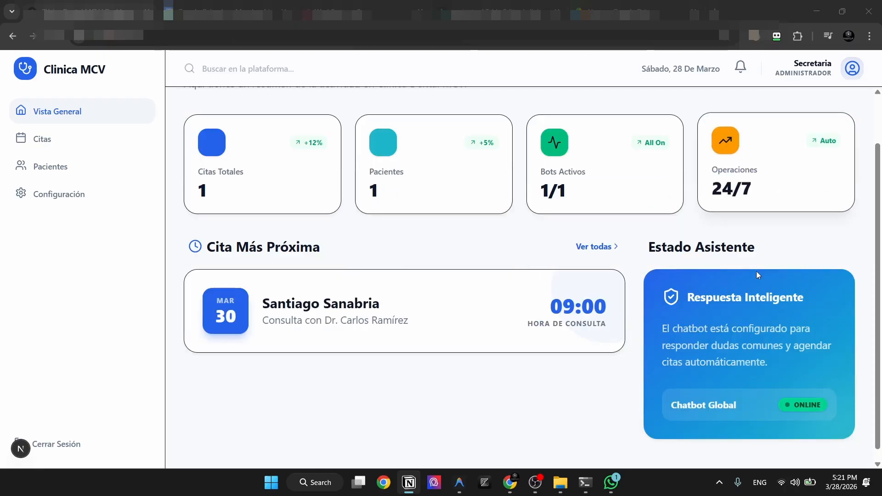
pyautogui.click(46, 138)
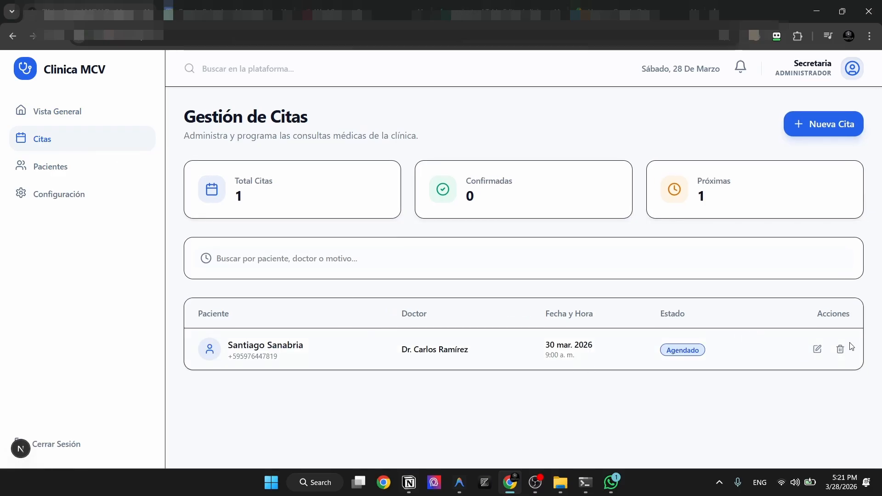
pyautogui.click(817, 350)
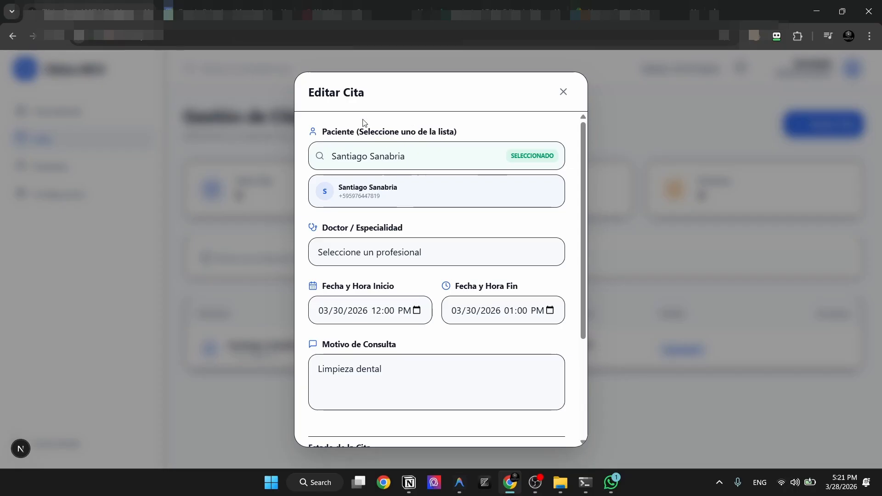
pyautogui.click(354, 246)
pyautogui.click(413, 227)
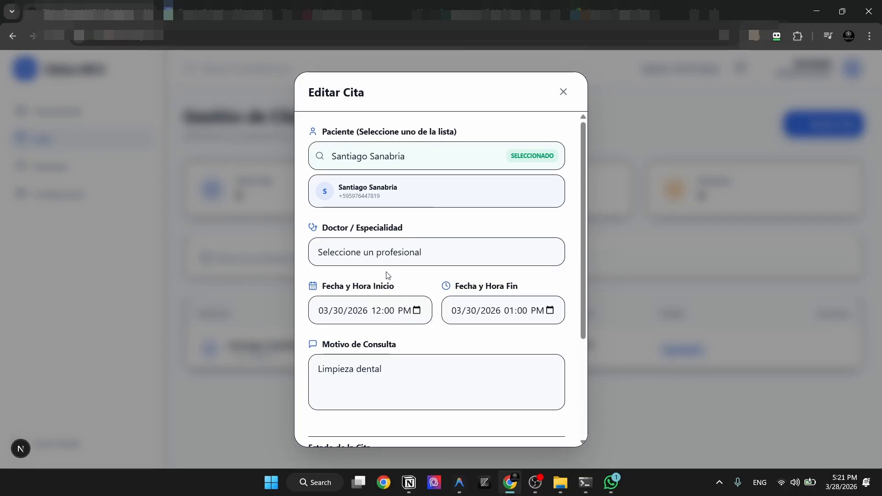
pyautogui.moveTo(319, 276); pyautogui.dragTo(533, 316)
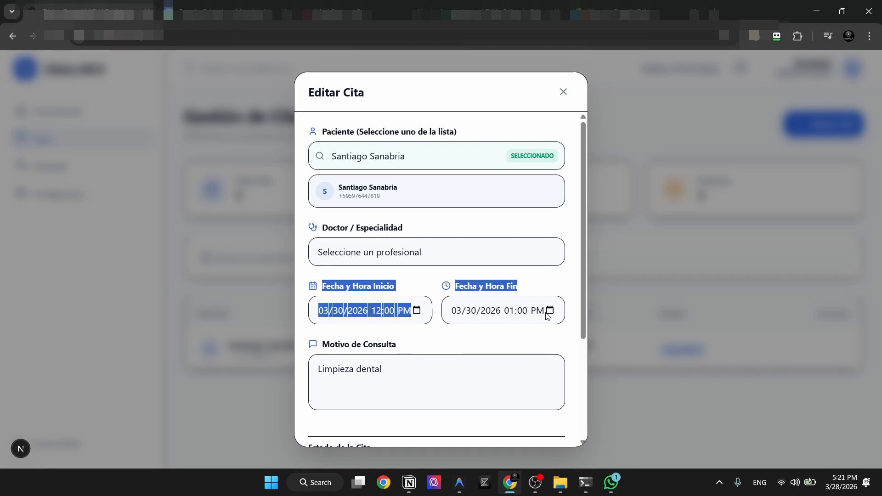
pyautogui.click(412, 281)
pyautogui.scroll(-3, 412, 281)
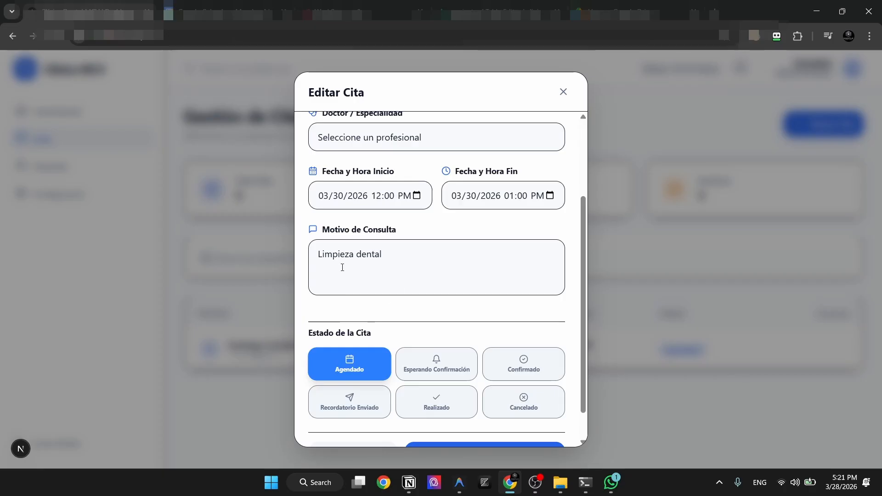
pyautogui.scroll(-1, 396, 267)
pyautogui.click(361, 420)
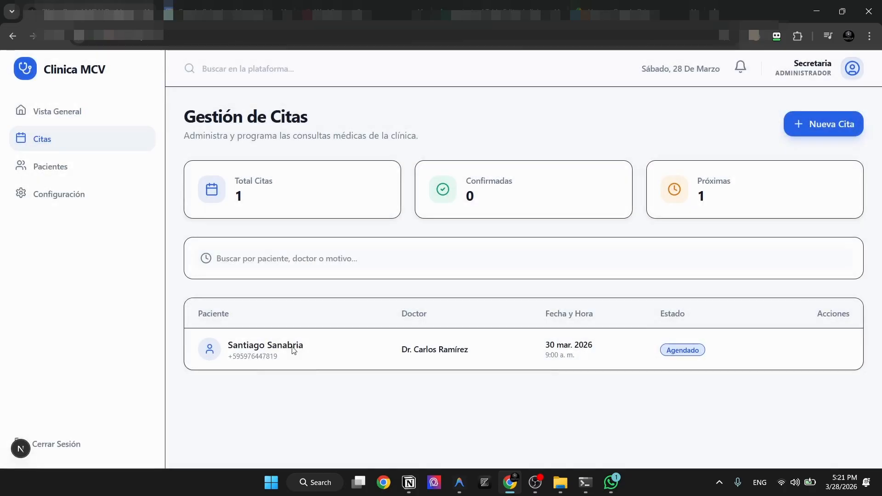
# - Inspect the registered patient's contact data, birth date, age and AI assistant setting in the patient edit form, and leave without saving
pyautogui.click(48, 162)
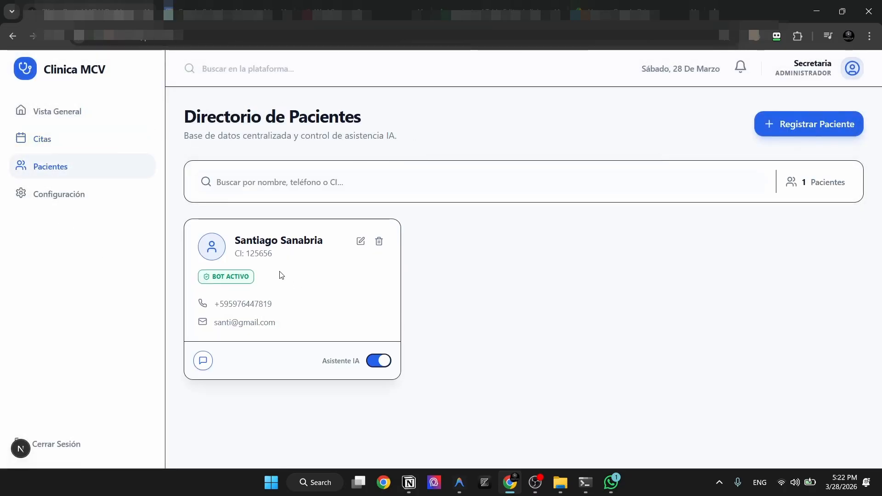
pyautogui.click(360, 241)
pyautogui.scroll(1, 448, 200)
pyautogui.scroll(-1, 449, 200)
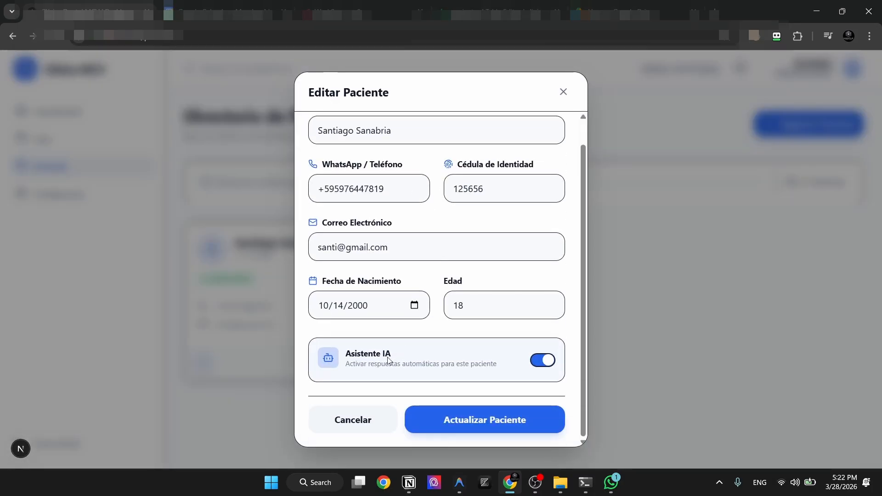
pyautogui.click(337, 428)
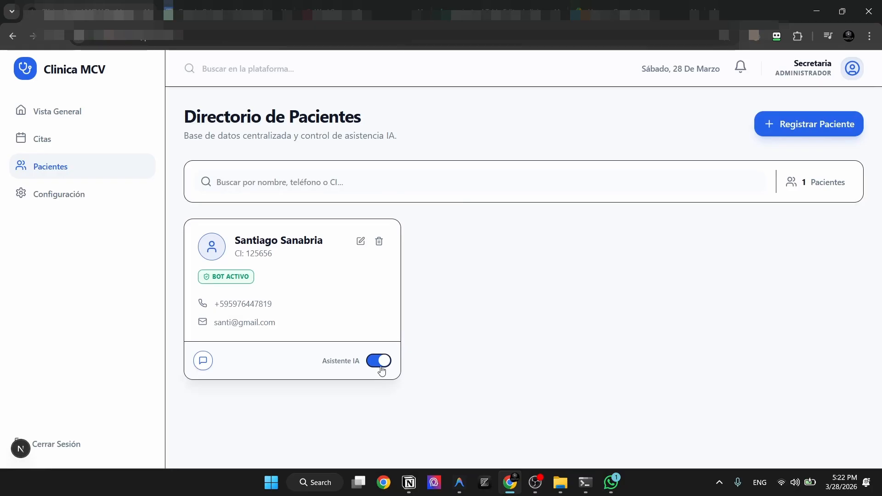
# - Return to the general overview and examine the nearest appointment and the assistant's status
pyautogui.click(82, 118)
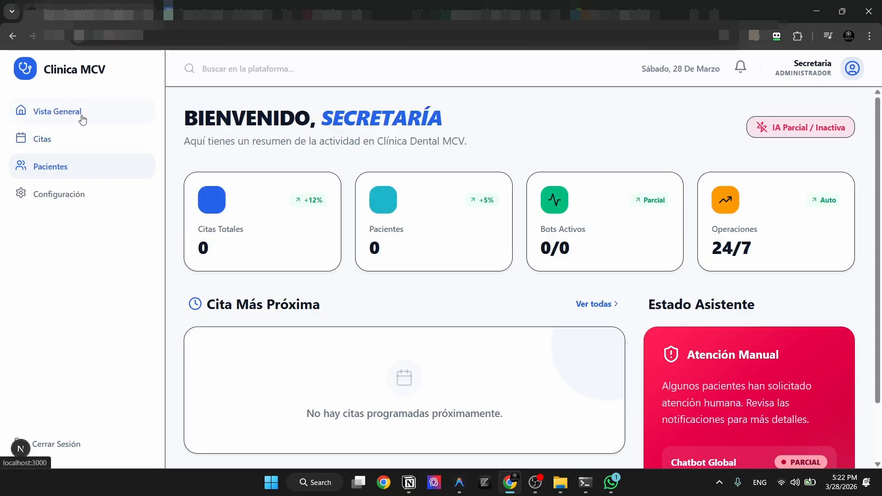
pyautogui.scroll(-2, 733, 427)
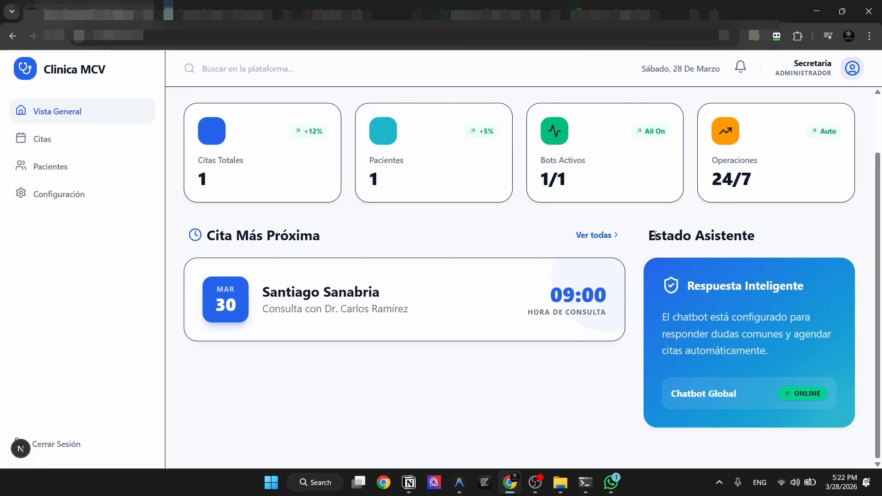
# - Check the global AI assistant setting in the system configuration and deactivate the AI assistant for the registered patient
pyautogui.moveTo(655, 236); pyautogui.dragTo(734, 251)
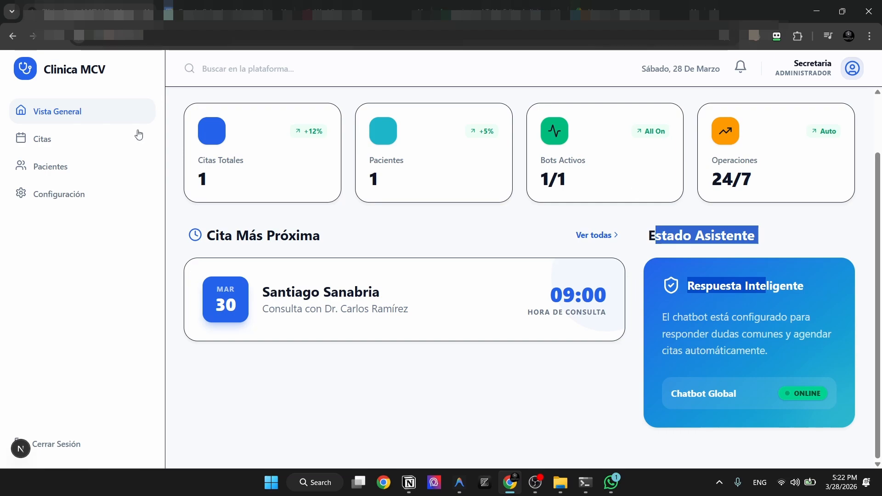
pyautogui.click(99, 196)
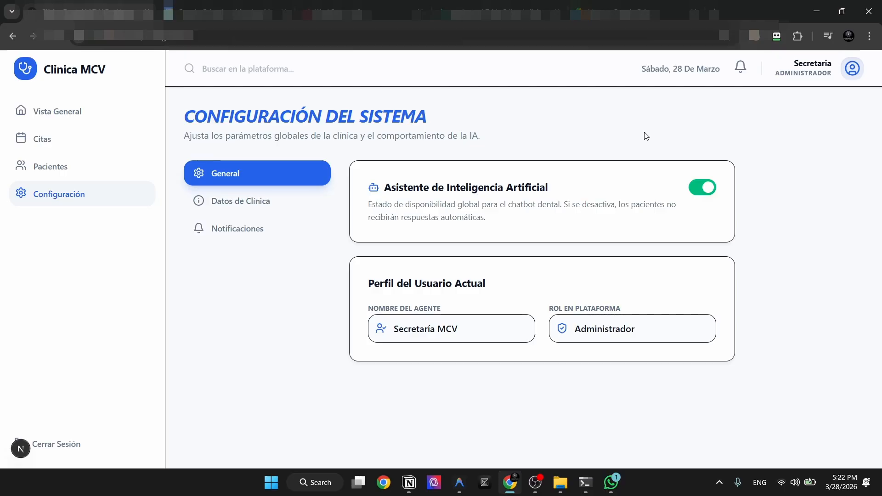
pyautogui.click(52, 178)
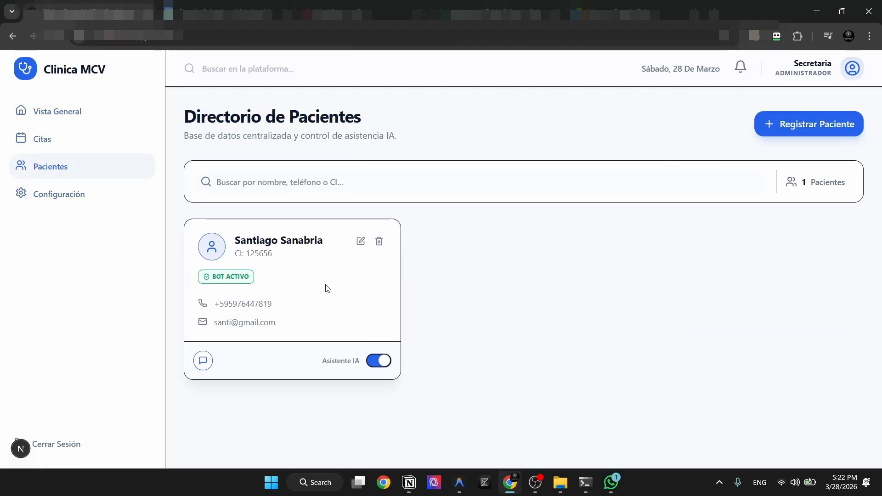
pyautogui.click(388, 361)
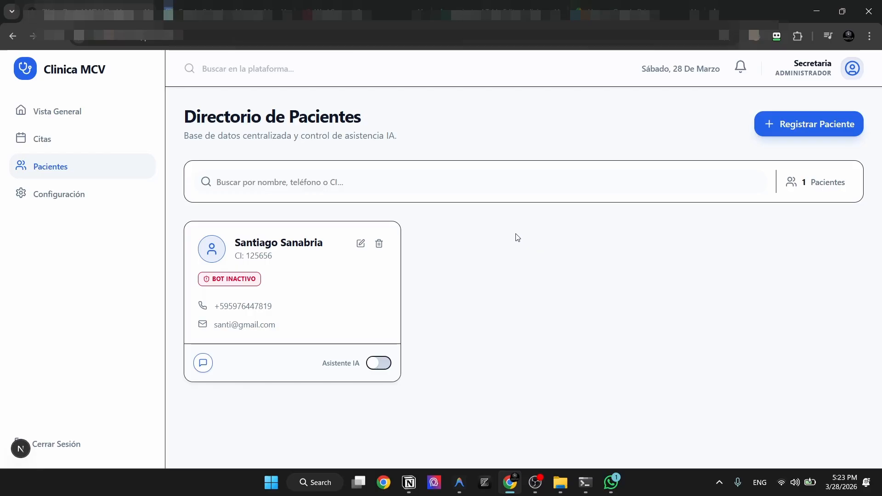
# - Return to the general overview, check the assistant's status there and look through the notifications
pyautogui.click(129, 113)
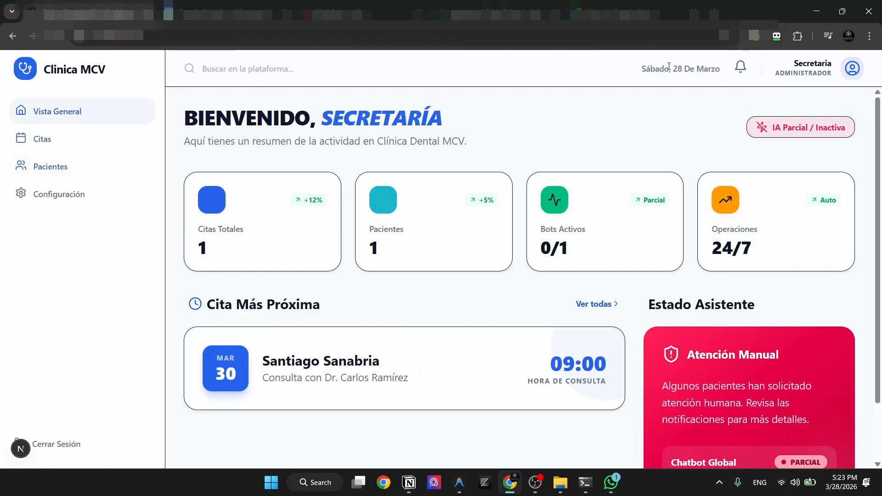
pyautogui.click(740, 67)
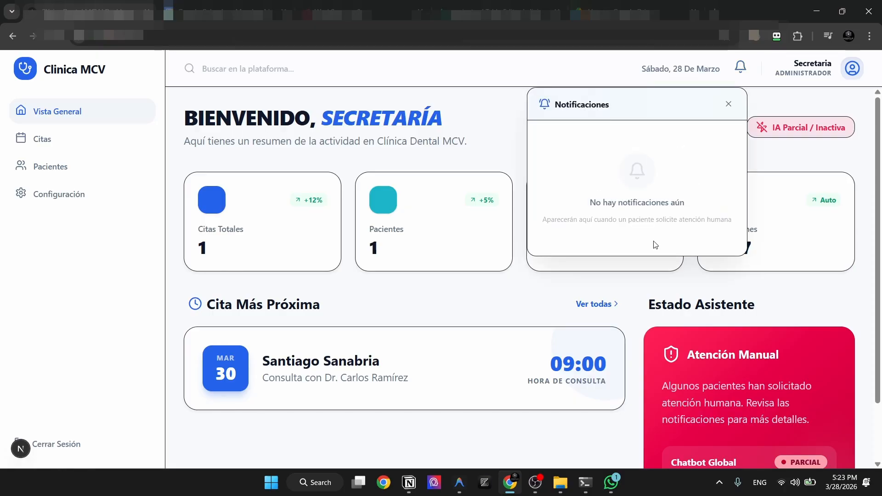
pyautogui.click(728, 104)
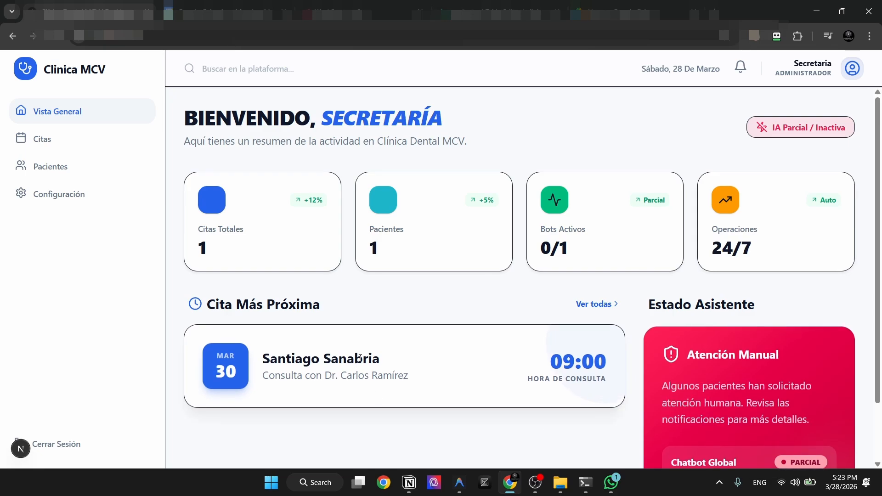
# - Switch to the Mantle Core Labs chat in WhatsApp and review the clinic's request to confirm the appointment
pyautogui.click(207, 68)
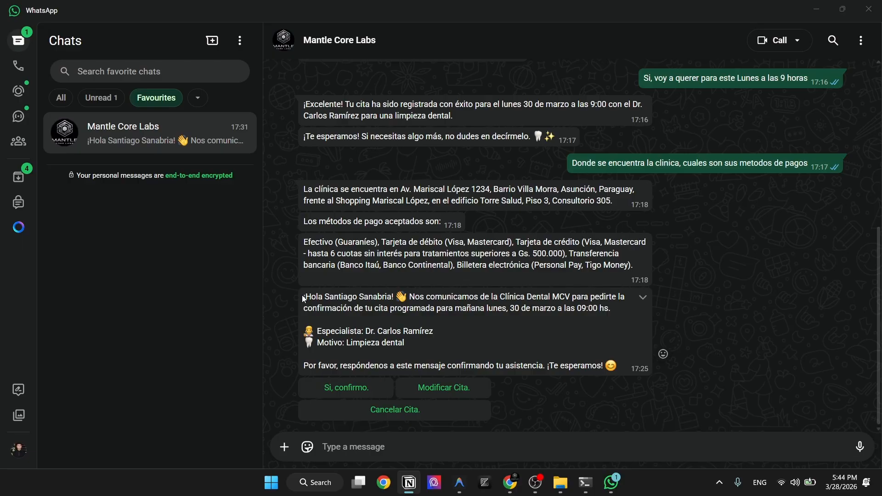
pyautogui.moveTo(302, 296); pyautogui.dragTo(558, 388)
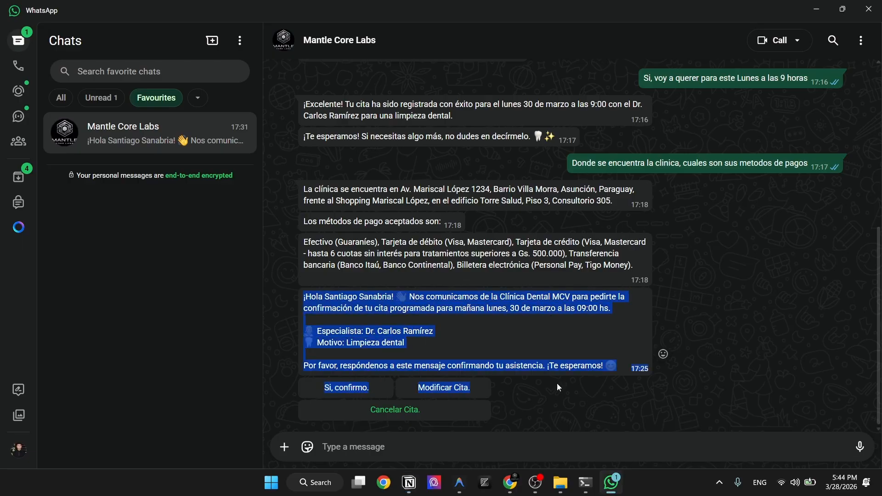
pyautogui.write("{{ $json['Tipo Mensaje'] }}")
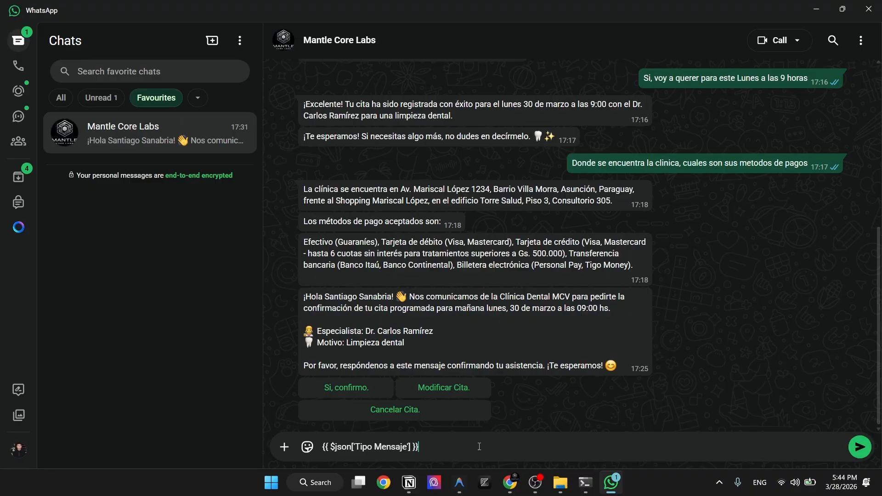
pyautogui.moveTo(422, 447); pyautogui.dragTo(248, 456)
pyautogui.press('BackSpace')
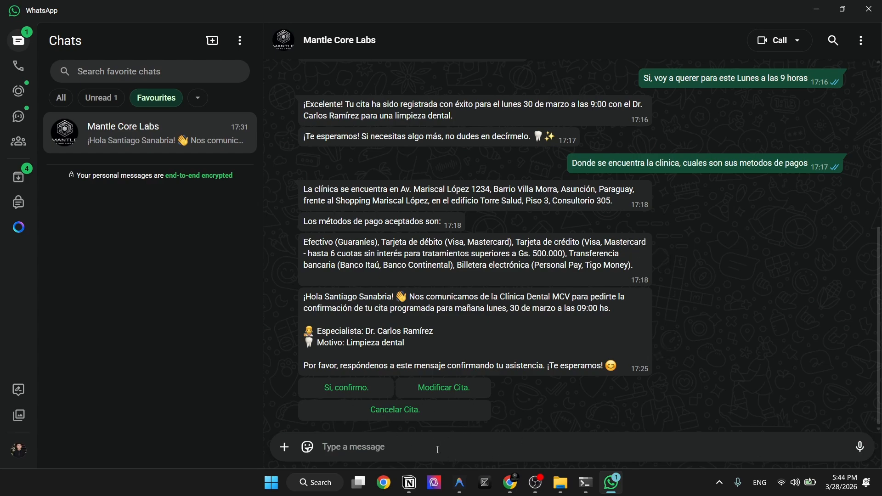
# - Answer the clinic's appointment reminder with the reply option "Si, confirmo."
pyautogui.click(358, 391)
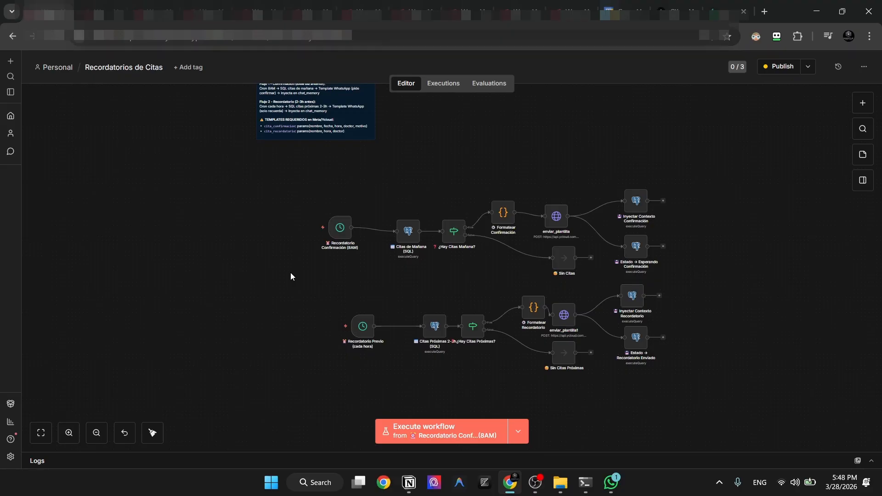
# - In the n8n workflow Recordatorios de Citas, examine the two reminder flows and focus on the 8AM confirmation flow
pyautogui.moveTo(178, 158); pyautogui.dragTo(827, 414)
pyautogui.click(69, 432)
pyautogui.click(69, 433)
pyautogui.click(69, 433)
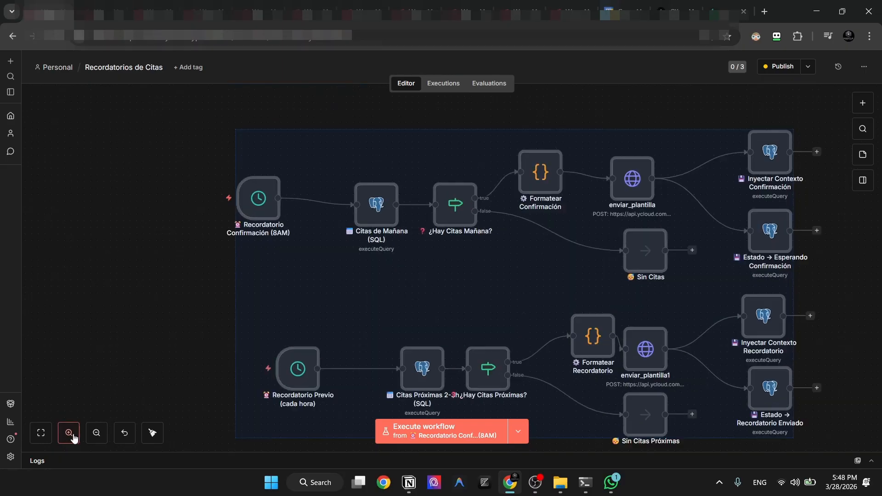
pyautogui.moveTo(142, 106); pyautogui.dragTo(856, 308)
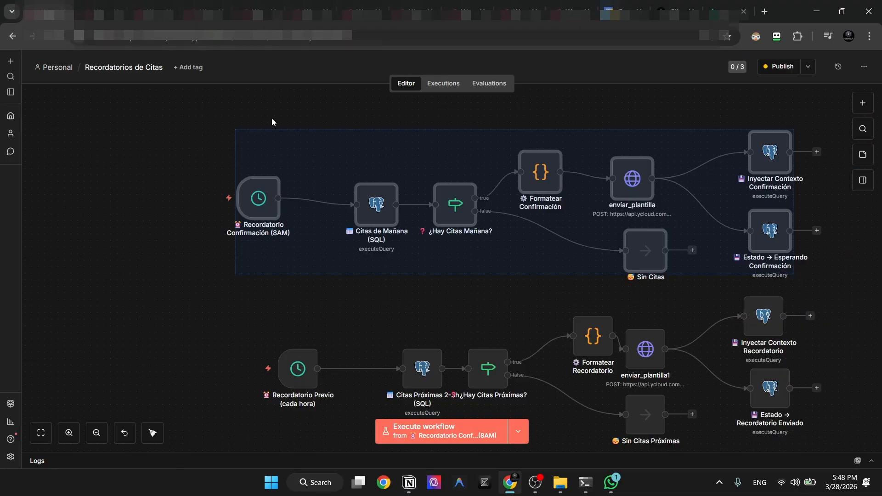
# - Execute the workflow from the Recordatorio Confirmación (8AM) trigger and inspect the trigger's cron schedule
pyautogui.moveTo(258, 197)
pyautogui.click(194, 198)
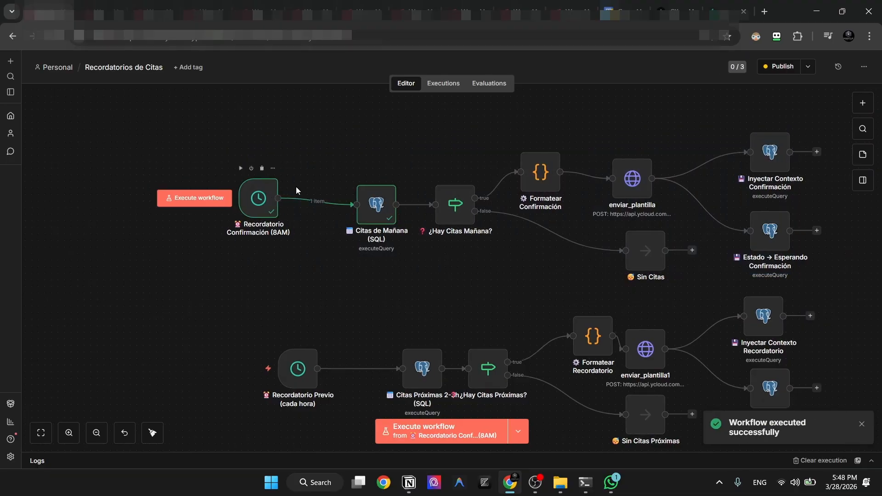
pyautogui.doubleClick(258, 198)
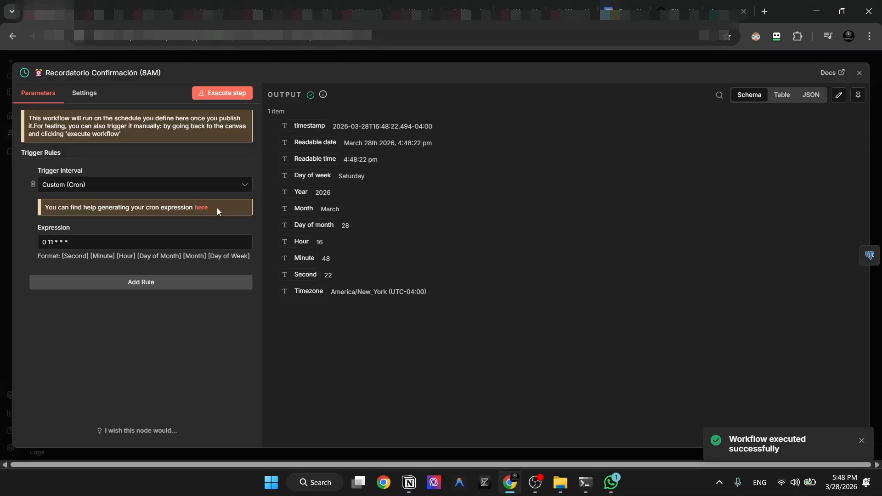
pyautogui.click(148, 57)
# - In the Citas de Mañana (SQL) node's query, set the appointment date interval to '1 day'
pyautogui.doubleClick(393, 209)
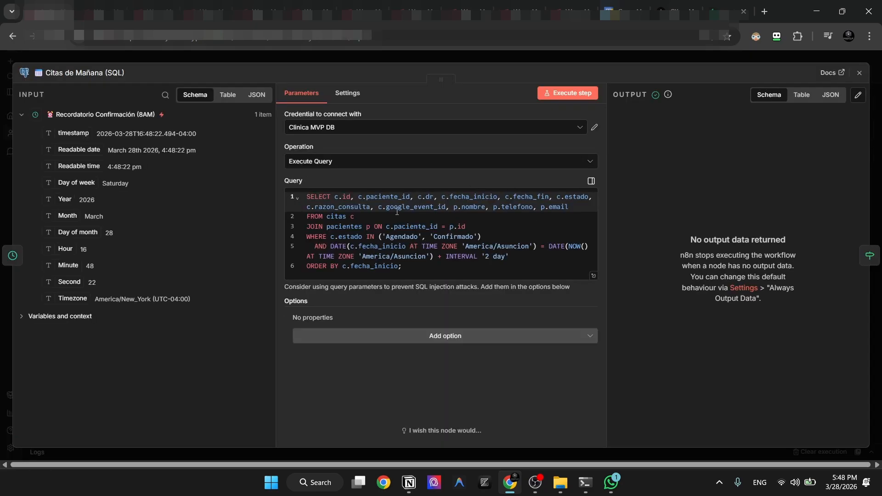
pyautogui.moveTo(481, 276); pyautogui.dragTo(306, 210)
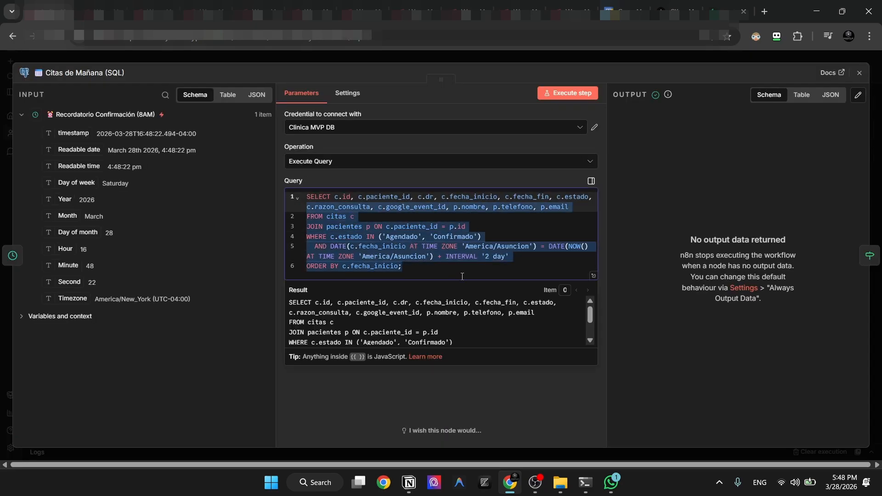
pyautogui.click(488, 257)
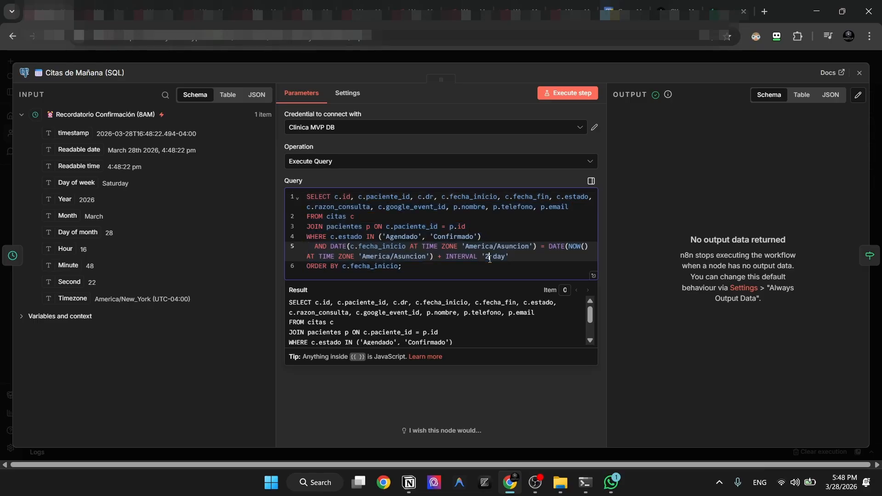
pyautogui.press('BackSpace')
pyautogui.write('1')
pyautogui.click(382, 55)
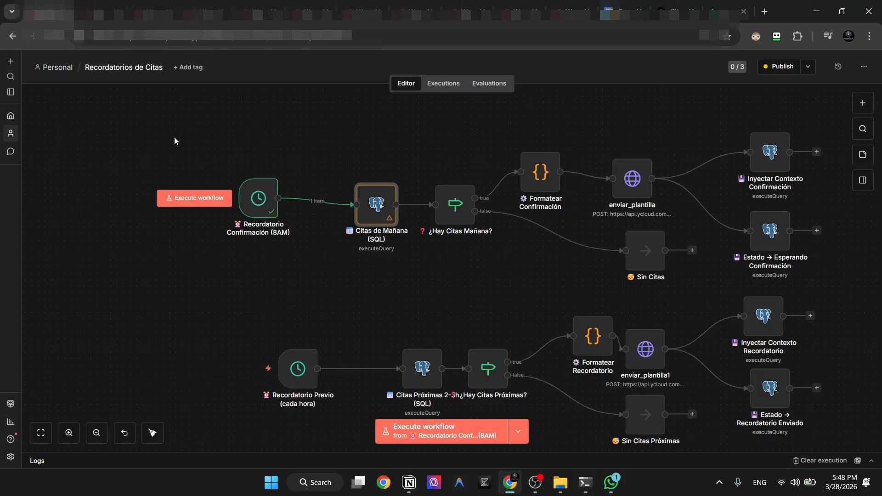
# - Reopen the Citas de Mañana (SQL) node to check the interval in its query, and return to the canvas
pyautogui.moveTo(175, 137); pyautogui.dragTo(629, 329)
pyautogui.click(307, 97)
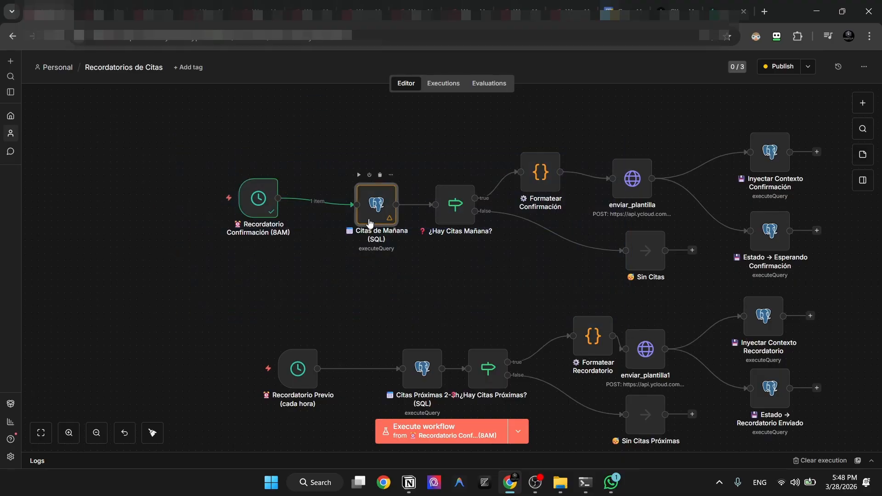
pyautogui.doubleClick(363, 202)
pyautogui.click(493, 264)
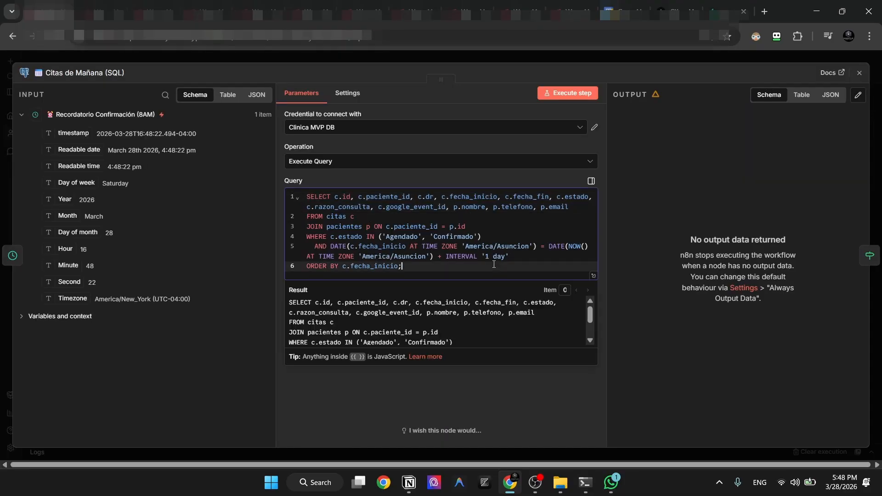
pyautogui.click(350, 56)
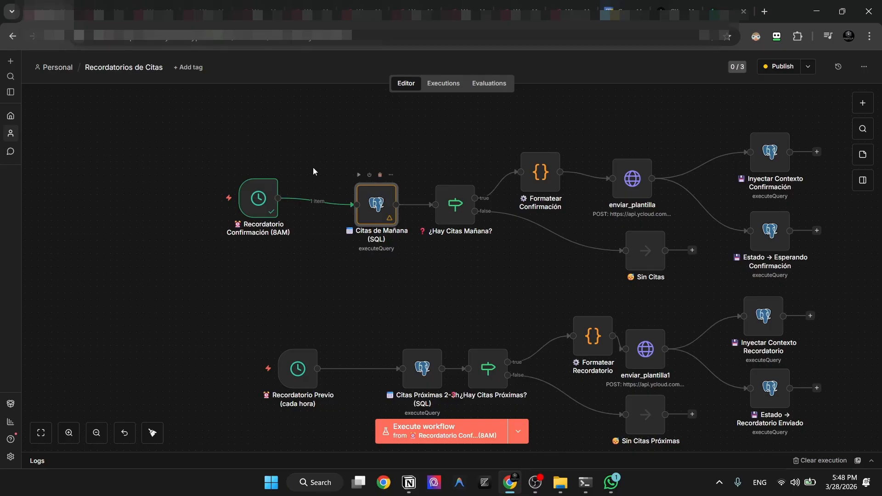
# - Inspect the JavaScript date and time formatting in the Formatear Confirmación node, and return to the canvas
pyautogui.moveTo(189, 128); pyautogui.dragTo(509, 263)
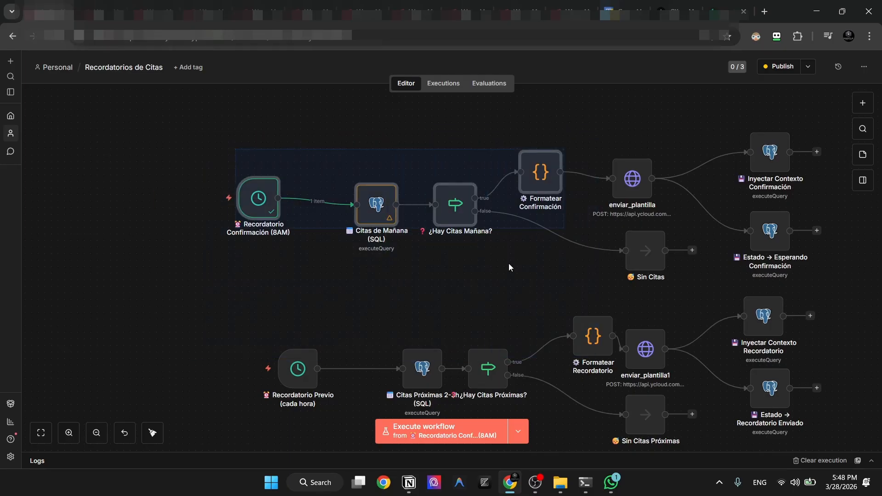
pyautogui.click(424, 125)
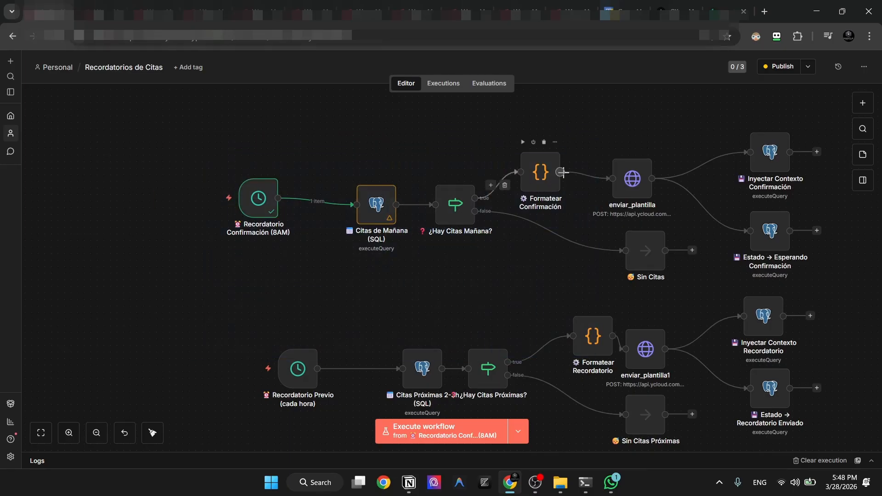
pyautogui.doubleClick(541, 172)
pyautogui.scroll(-2, 432, 256)
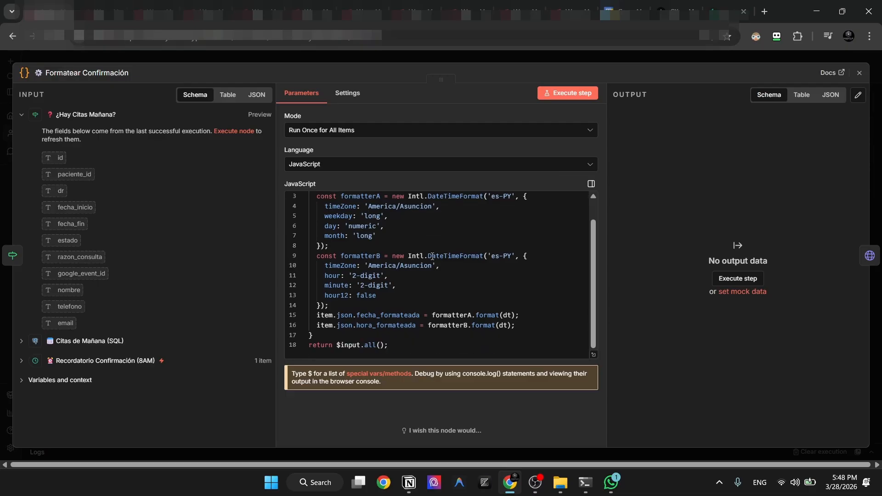
pyautogui.scroll(2, 427, 211)
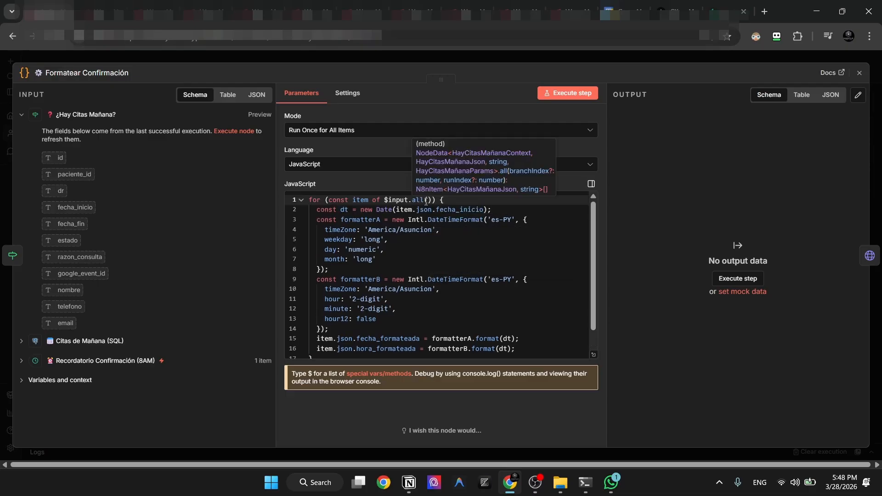
pyautogui.click(398, 60)
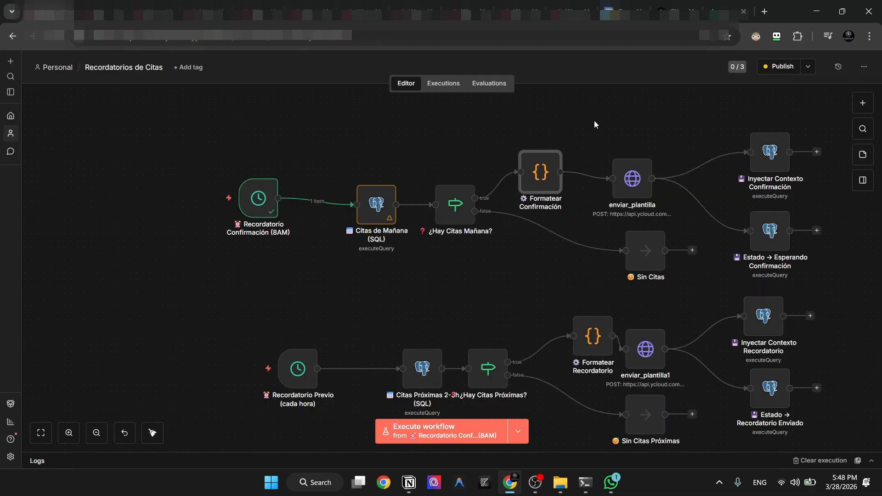
# - Look over the sending branch of the confirmation flow and inspect the enviar_plantilla node's method and request URL
pyautogui.moveTo(595, 121); pyautogui.dragTo(850, 305)
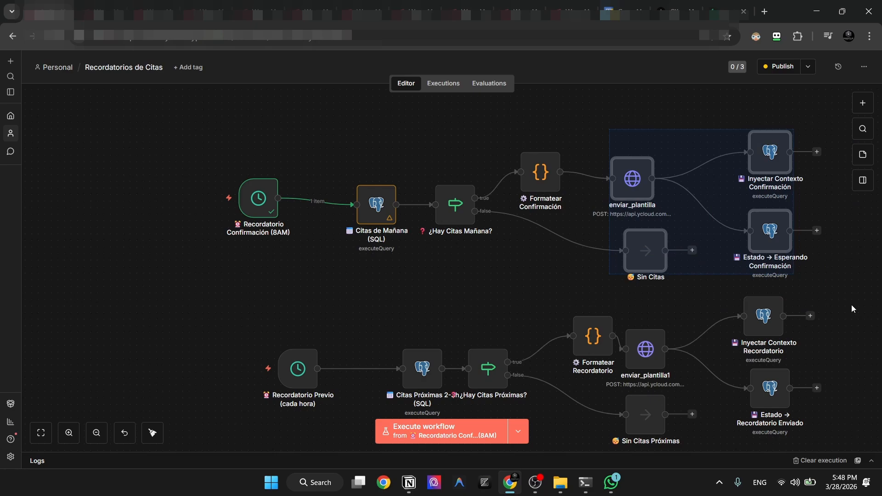
pyautogui.click(567, 118)
pyautogui.doubleClick(627, 191)
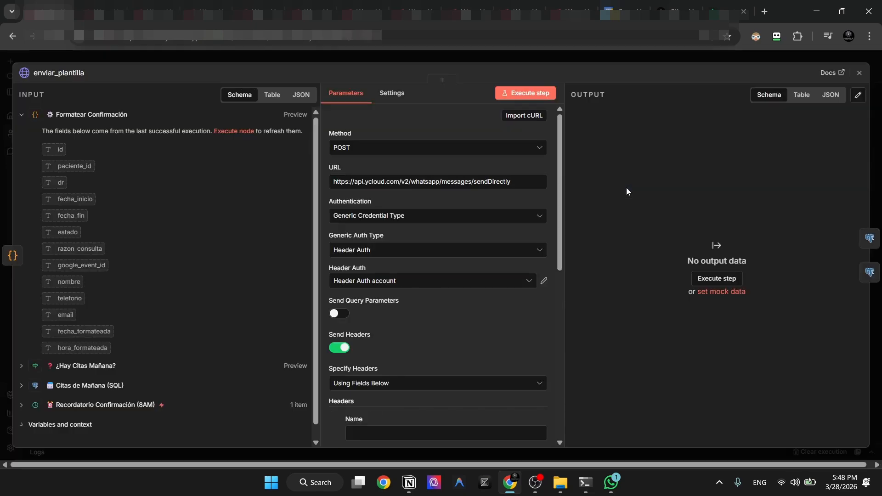
pyautogui.doubleClick(388, 183)
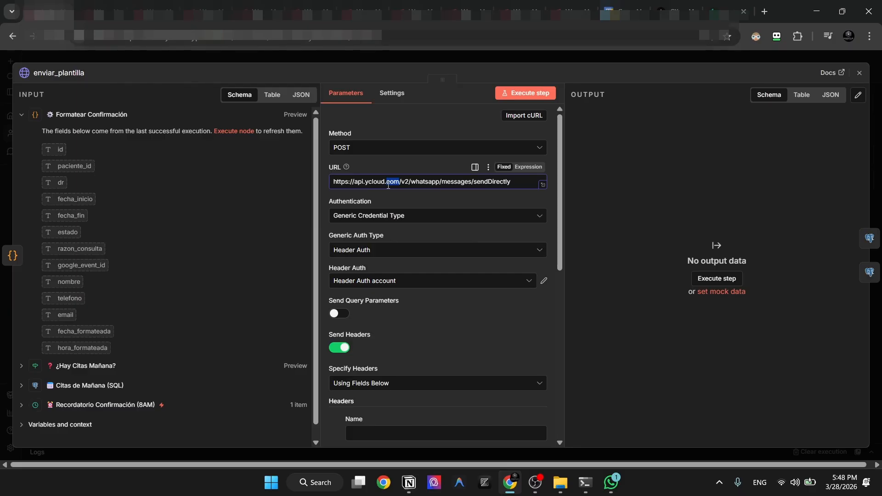
# - Search Google for yclouds in a new browser tab and open the YCloud website
pyautogui.hotkey('ctrl', 't')
pyautogui.click(394, 239)
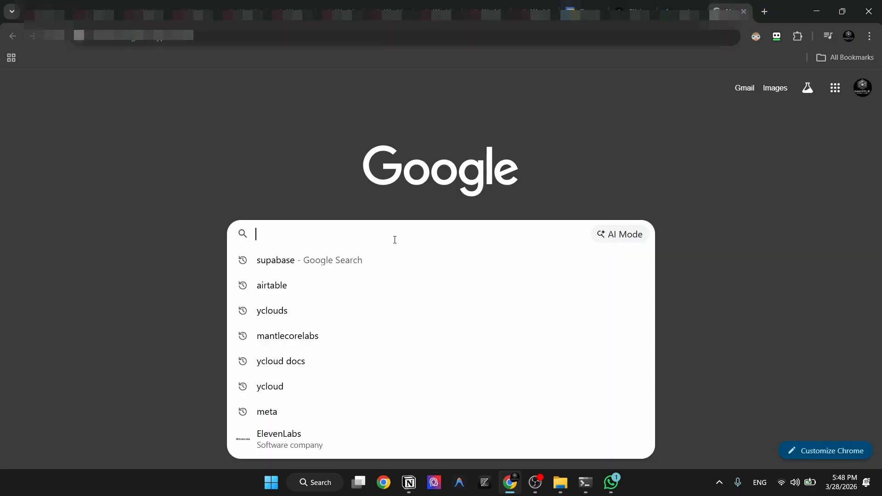
pyautogui.write('ycloud')
pyautogui.press('Return')
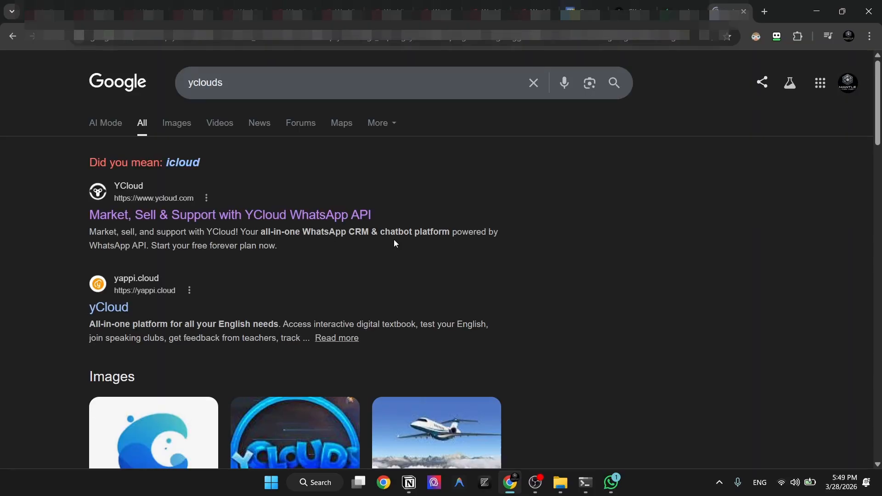
pyautogui.click(356, 214)
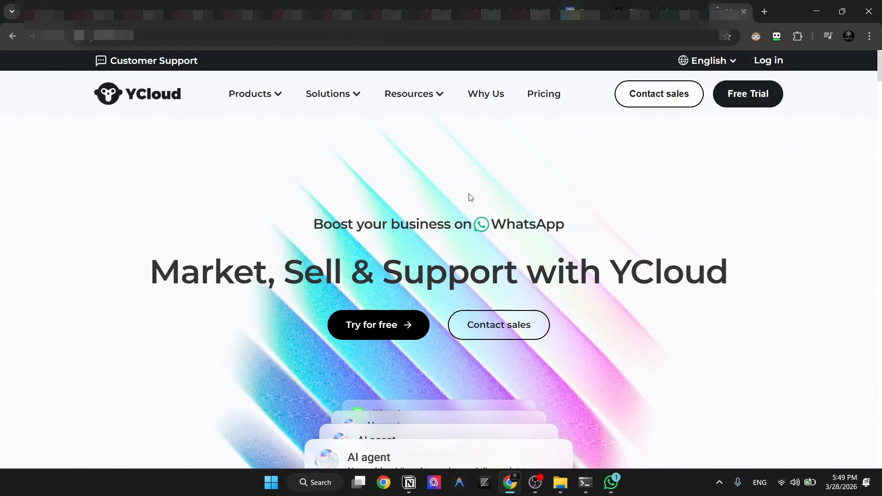
# - Switch back to the n8n tab and inspect the header name and value fields of the enviar_plantilla node's Header Auth credential
pyautogui.click(60, 5)
pyautogui.scroll(-3, 423, 207)
pyautogui.scroll(2, 411, 183)
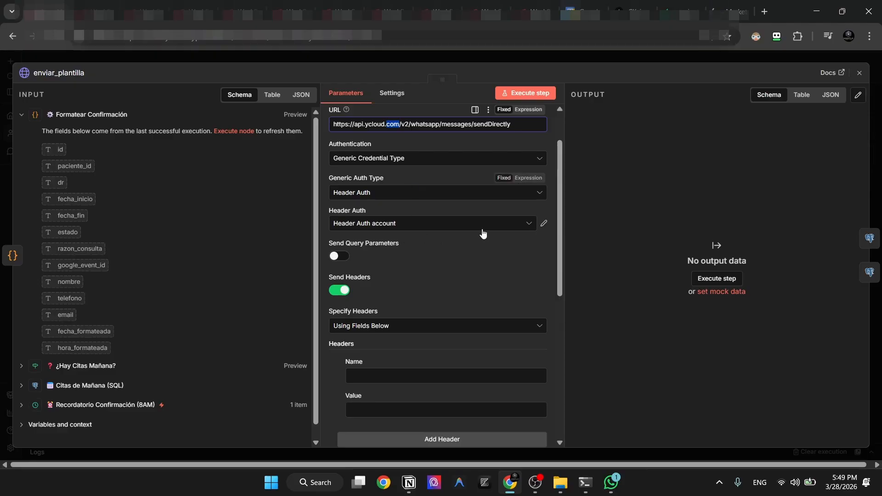
pyautogui.click(544, 223)
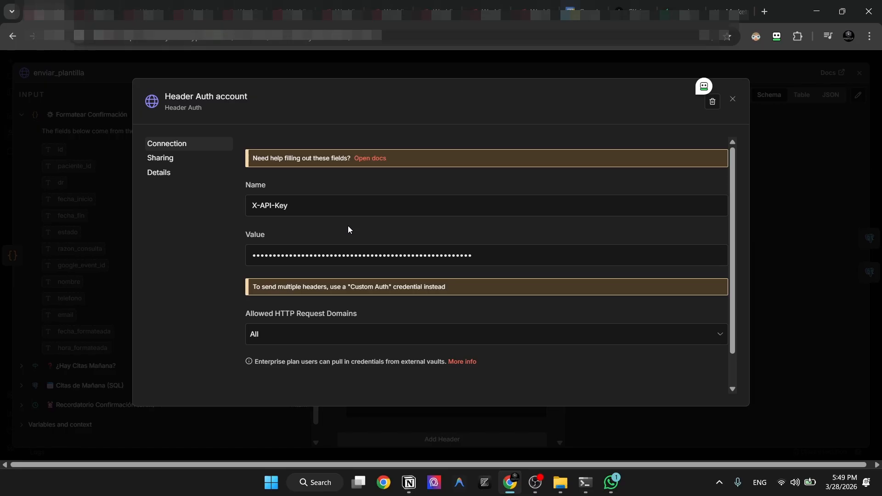
pyautogui.moveTo(327, 209)
pyautogui.moveTo(327, 209); pyautogui.dragTo(243, 207)
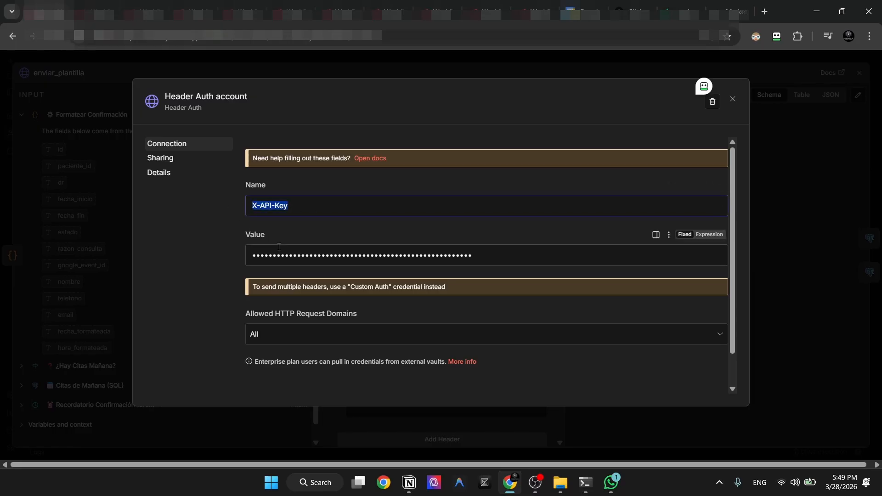
pyautogui.doubleClick(278, 248)
pyautogui.click(98, 149)
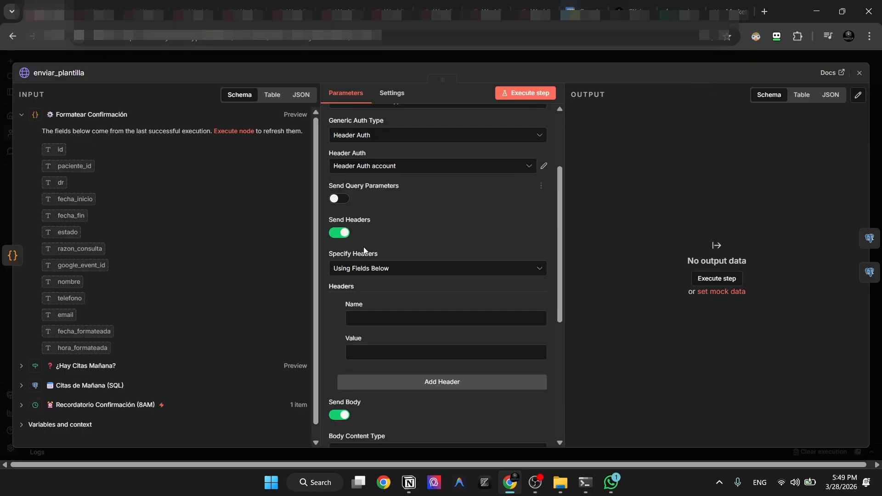
# - Remove the empty header entry from the enviar_plantilla node, review its JSON template body, and return to the canvas
pyautogui.scroll(-3, 386, 239)
pyautogui.click(339, 203)
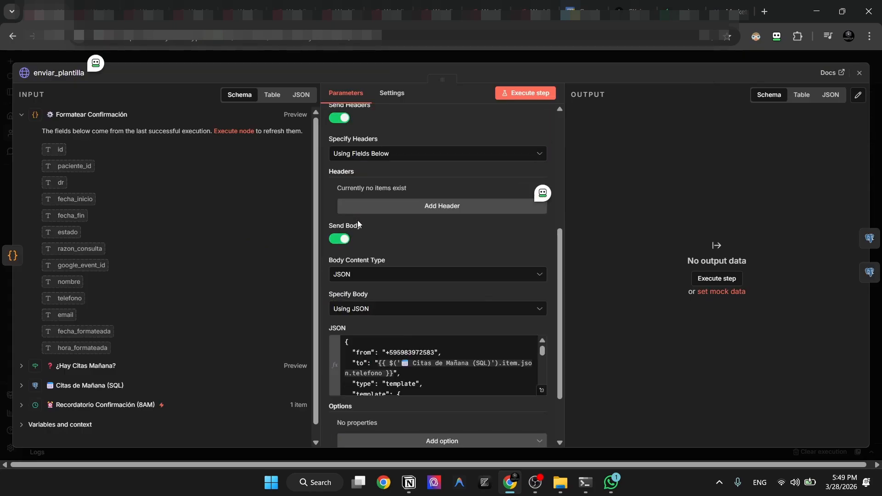
pyautogui.scroll(-2, 540, 317)
pyautogui.click(540, 317)
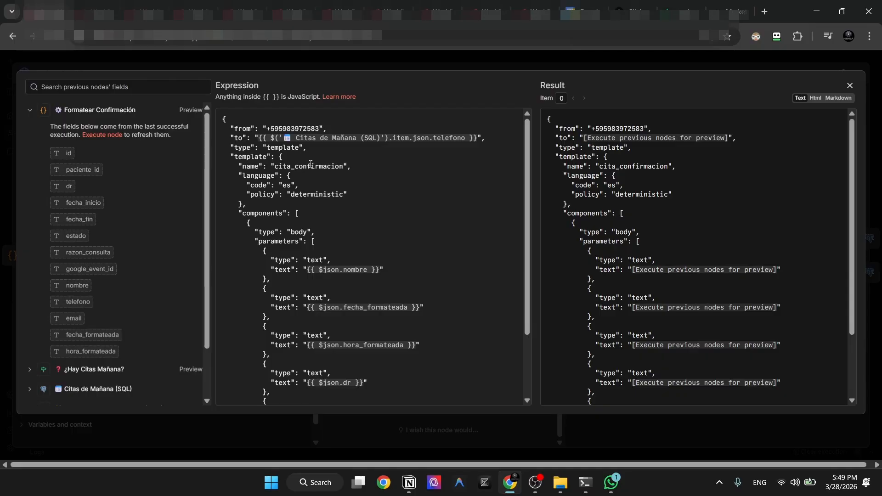
pyautogui.click(289, 57)
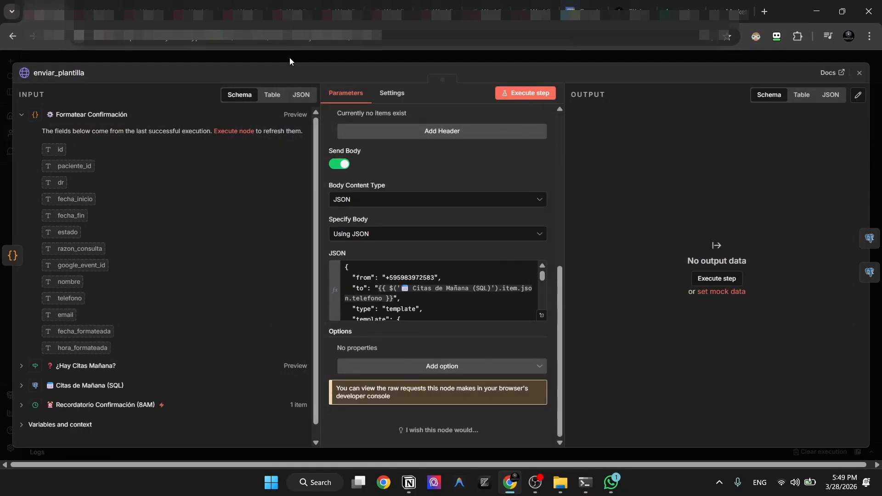
pyautogui.scroll(-9, 436, 290)
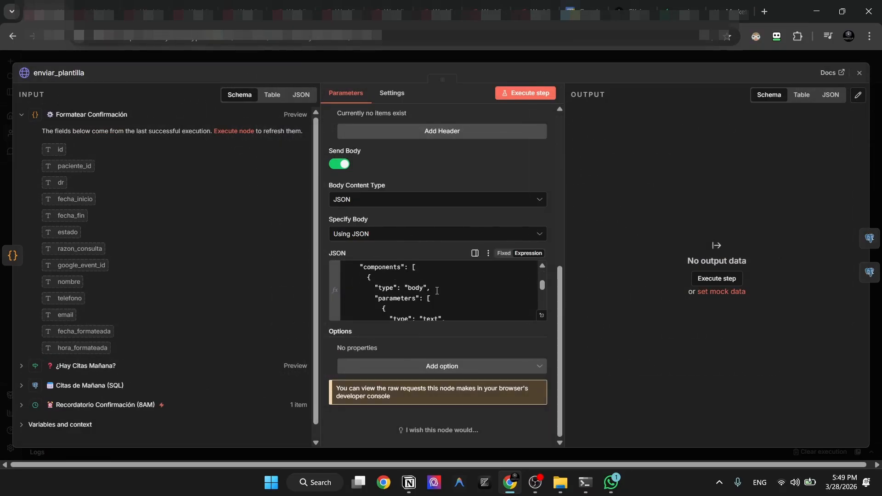
pyautogui.scroll(8, 436, 283)
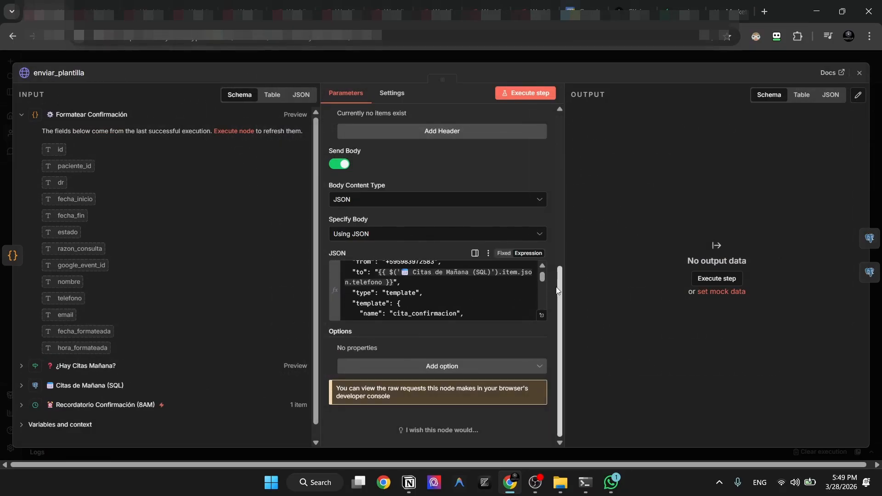
pyautogui.click(364, 56)
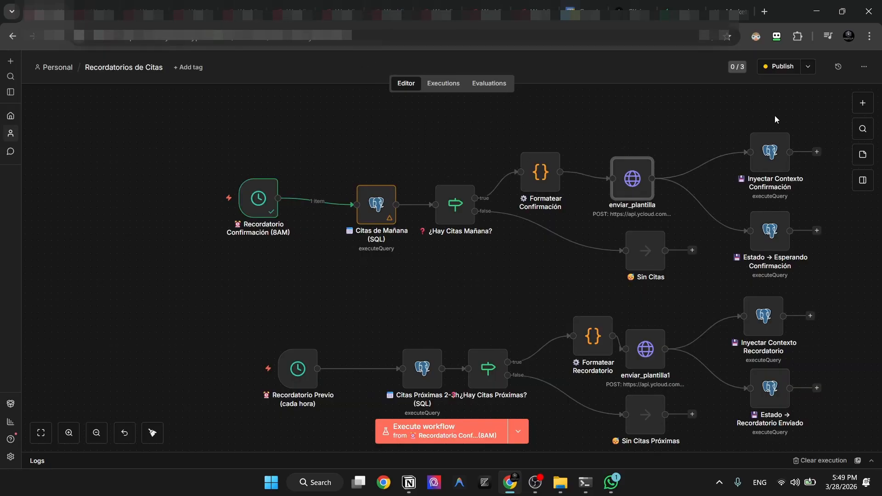
# - Point out the two database nodes ending the confirmation flow and open Inyectar Contexto Confirmación to inspect its INSERT query
pyautogui.moveTo(737, 115); pyautogui.dragTo(817, 301)
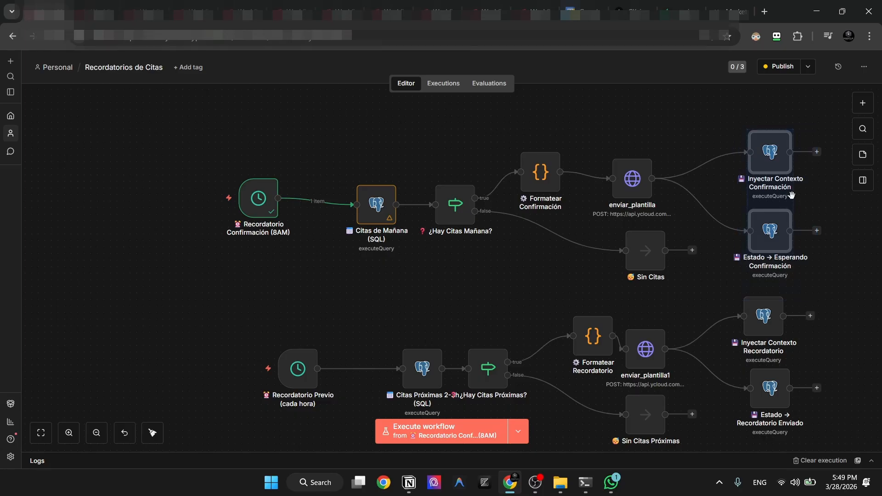
pyautogui.moveTo(693, 95); pyautogui.dragTo(790, 175)
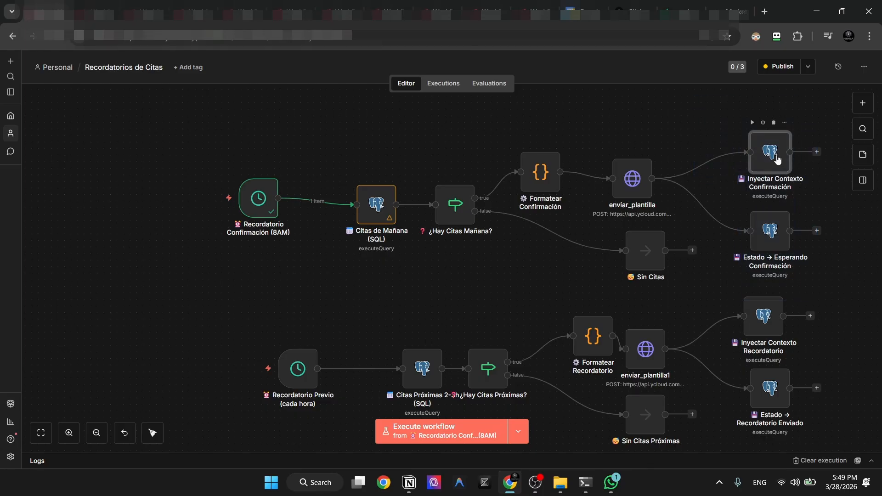
pyautogui.doubleClick(776, 160)
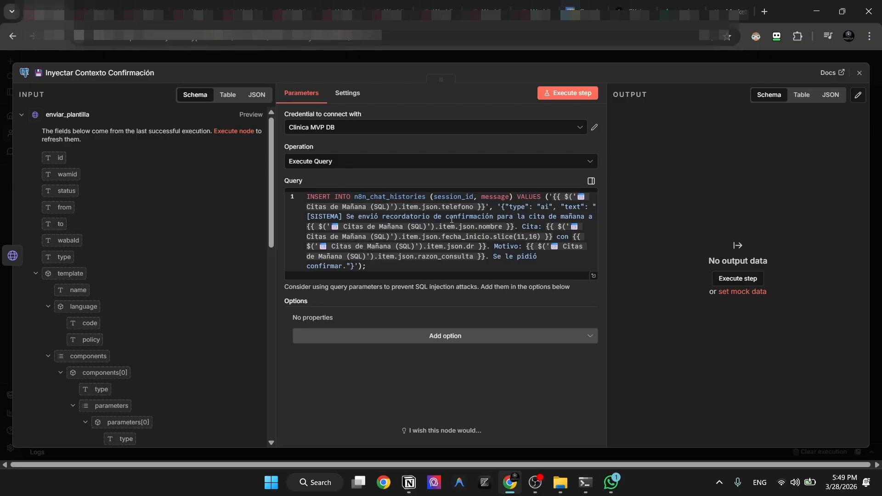
# - Switch to WhatsApp and review the appointment confirmation message, the Si, confirmo. reply and the assistant's answers in the Mantle Core Labs chat
pyautogui.click(619, 483)
pyautogui.scroll(3, 315, 262)
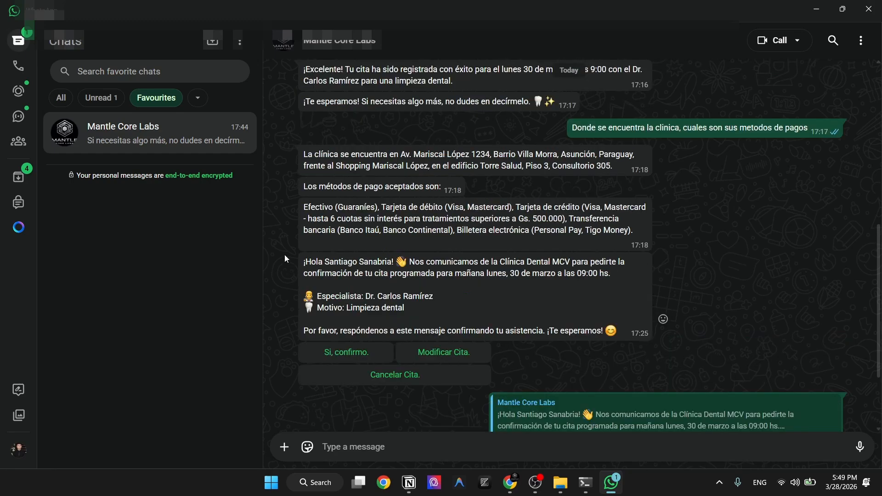
pyautogui.scroll(-3, 407, 322)
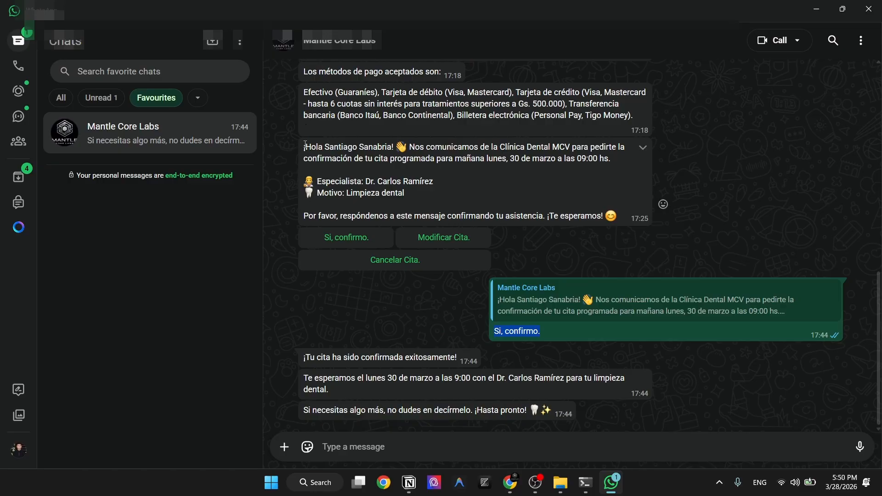
pyautogui.moveTo(305, 145); pyautogui.dragTo(645, 217)
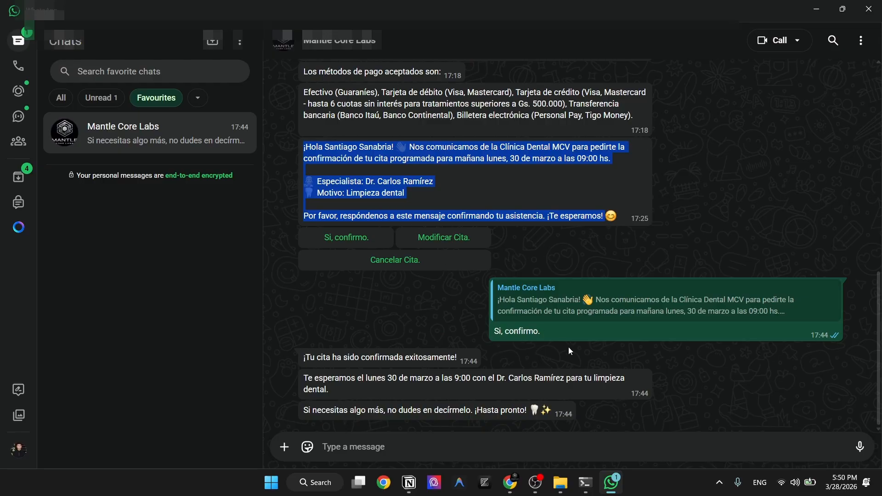
pyautogui.moveTo(483, 333); pyautogui.dragTo(555, 348)
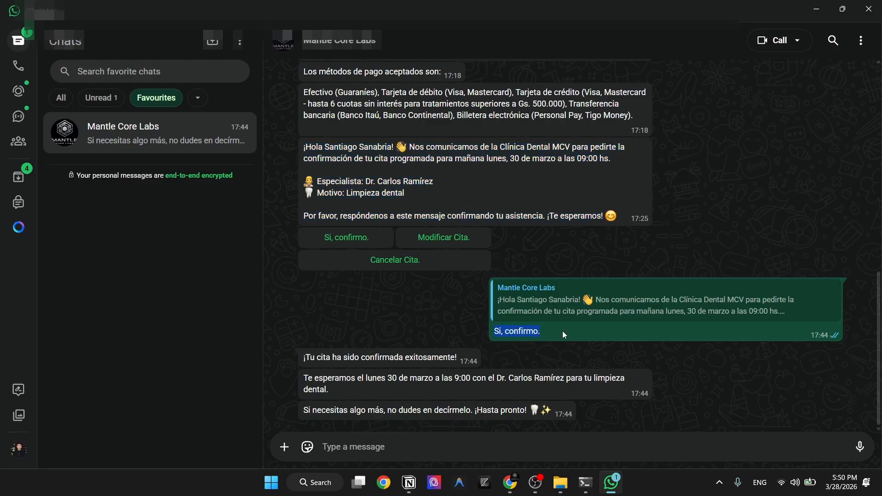
pyautogui.moveTo(304, 150); pyautogui.dragTo(614, 228)
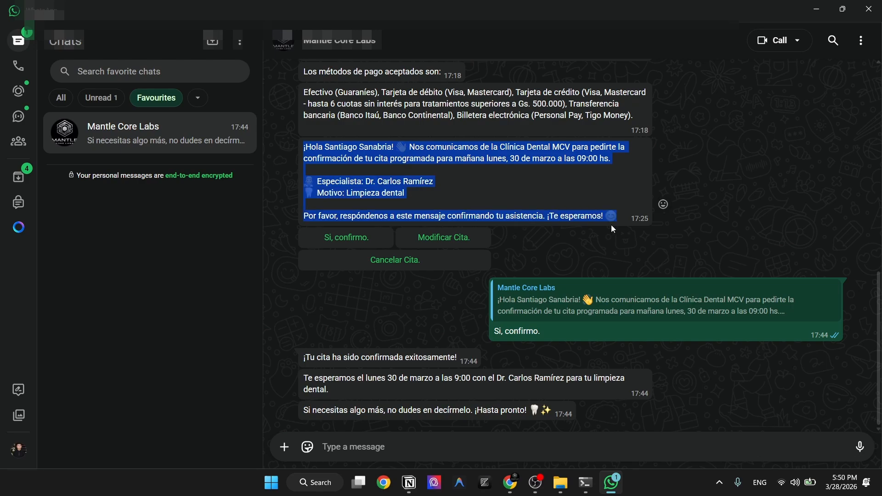
pyautogui.click(465, 168)
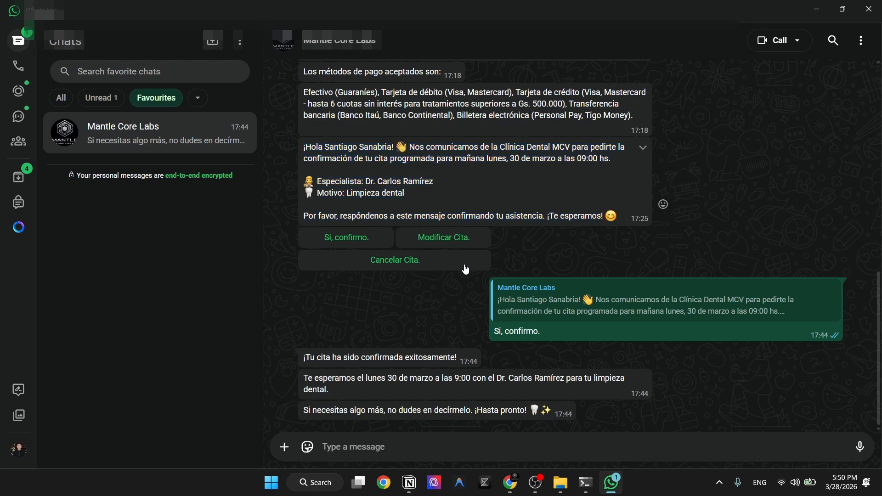
pyautogui.moveTo(296, 349); pyautogui.dragTo(554, 400)
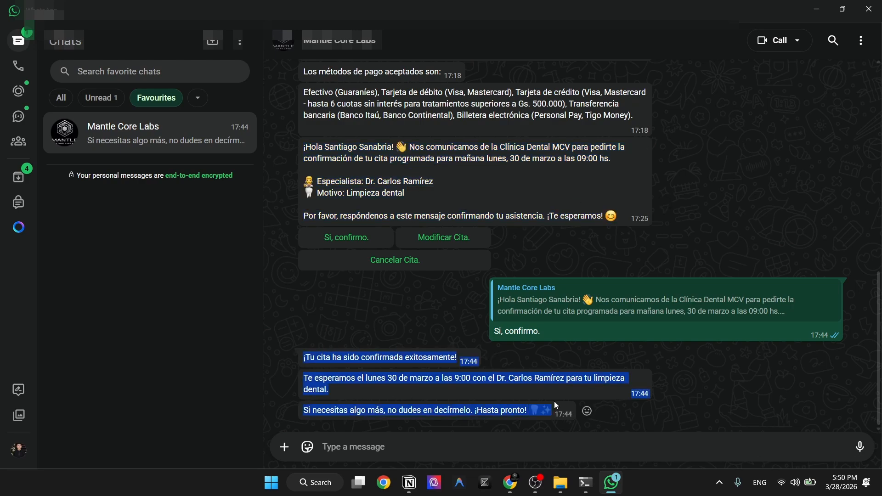
# - Go back to the n8n canvas, inspect the UPDATE query in the Estado → Esperando Confirmación node, and close it
pyautogui.click(815, 6)
pyautogui.press('Escape')
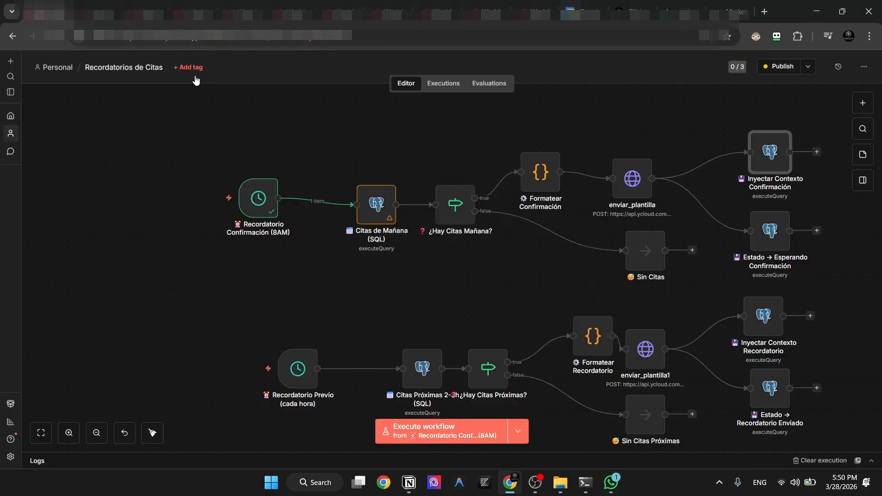
pyautogui.doubleClick(768, 242)
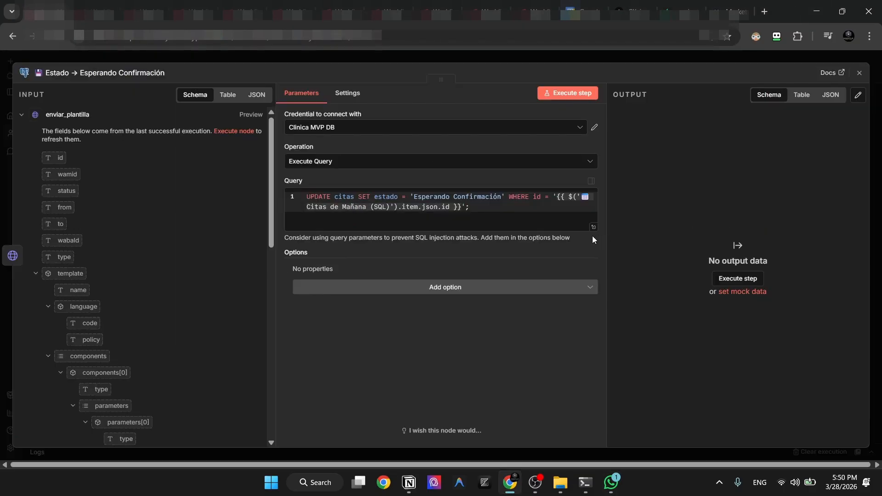
pyautogui.click(370, 58)
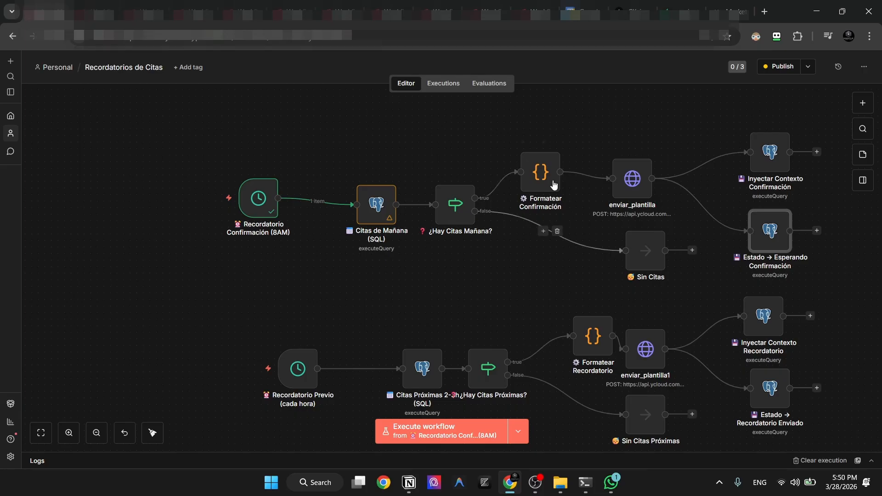
# - Highlight the whole confirmation flow and check the cron expression of the Recordatorio Confirmación (8AM) trigger
pyautogui.moveTo(213, 106); pyautogui.dragTo(843, 283)
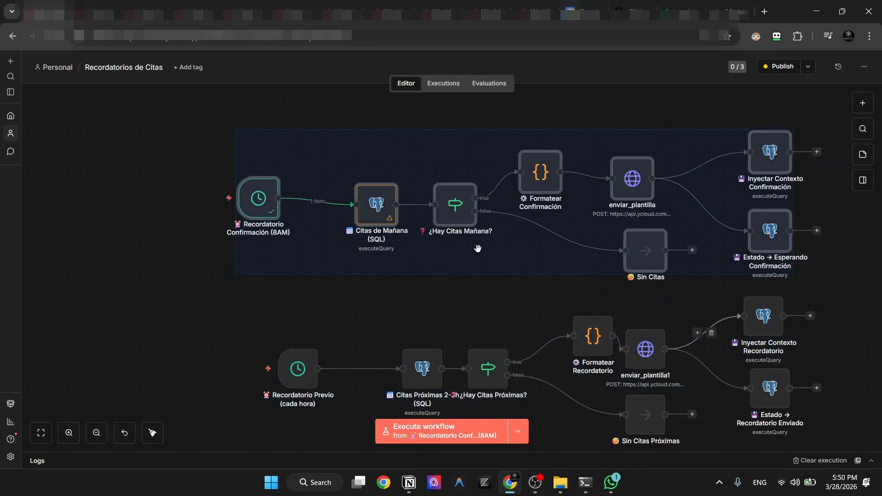
pyautogui.moveTo(193, 136); pyautogui.dragTo(349, 292)
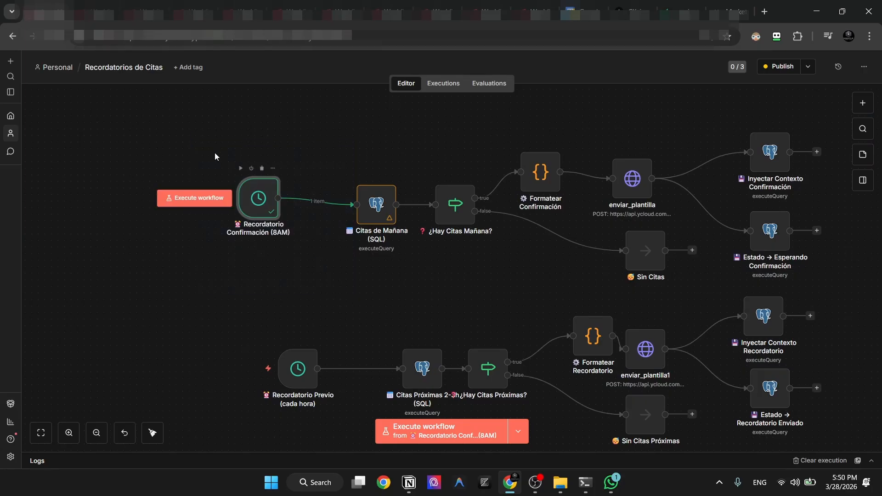
pyautogui.doubleClick(255, 189)
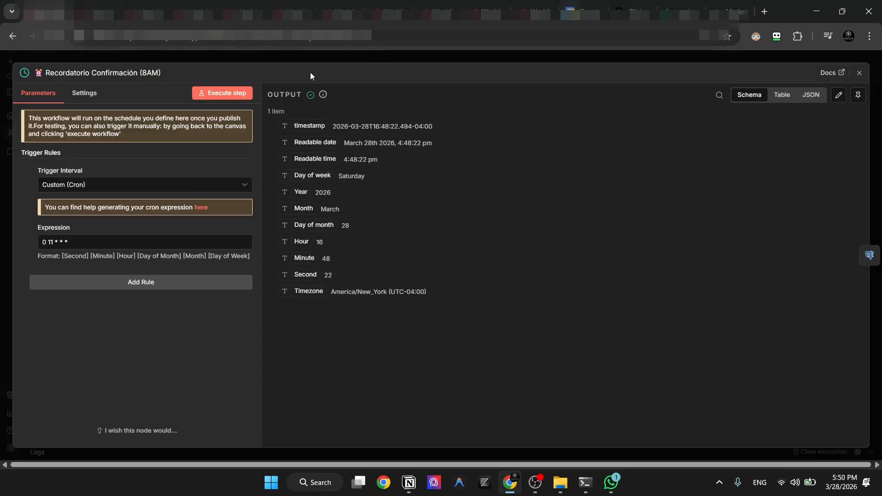
pyautogui.click(305, 61)
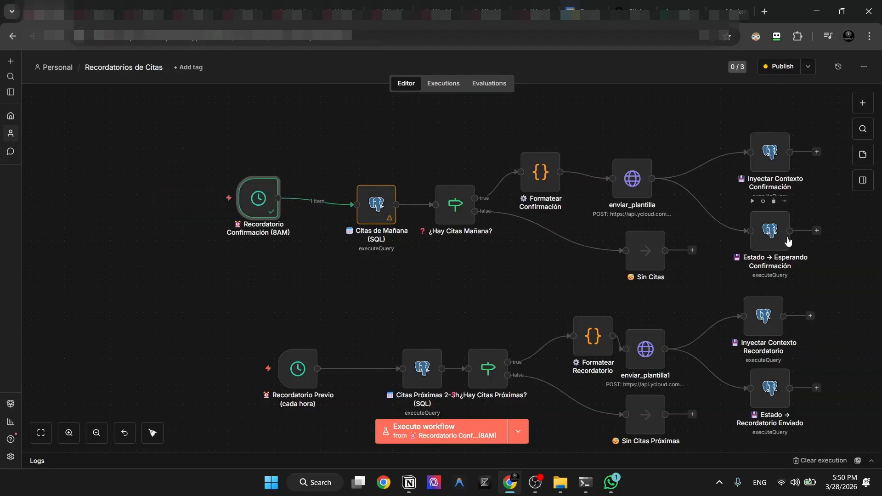
# - Compare the estado filter in the Citas de Mañana (SQL) query with the status set by the Estado → Esperando Confirmación node
pyautogui.doubleClick(374, 196)
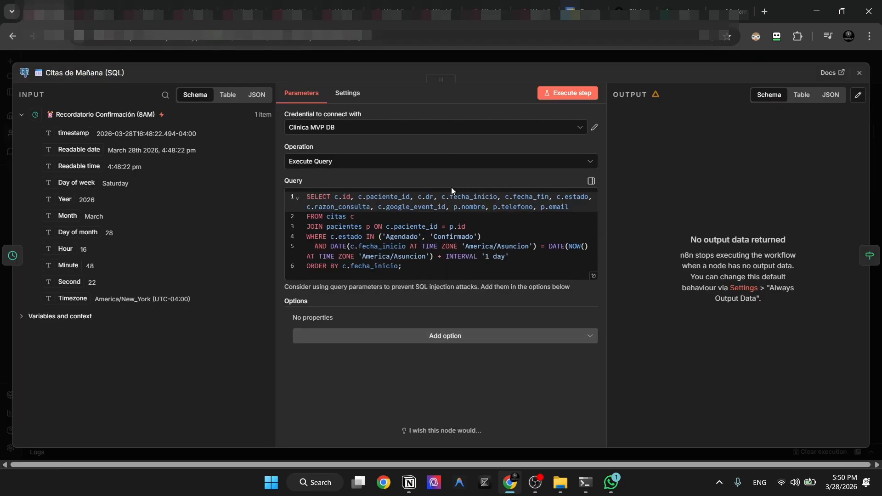
pyautogui.doubleClick(405, 237)
pyautogui.doubleClick(453, 236)
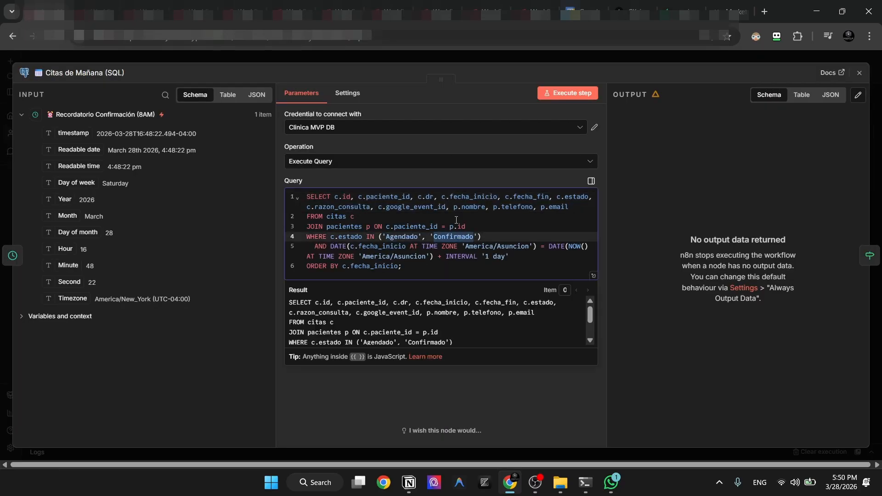
pyautogui.click(407, 50)
pyautogui.doubleClick(775, 216)
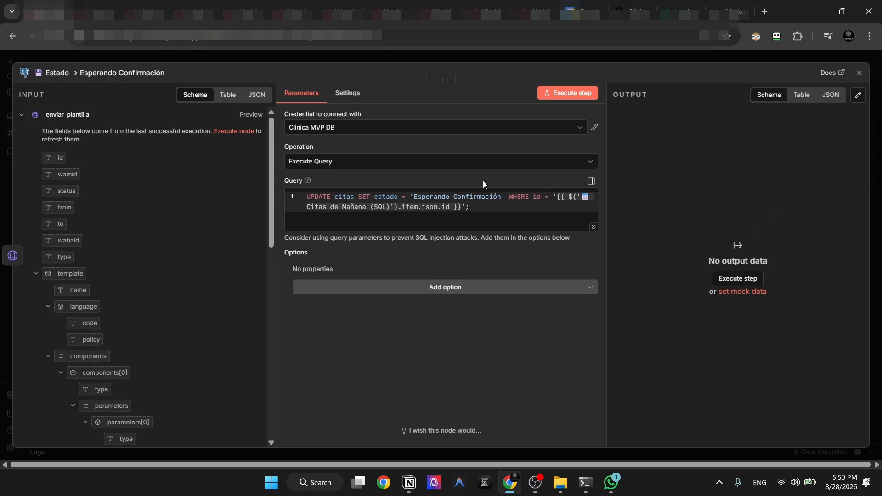
pyautogui.click(402, 55)
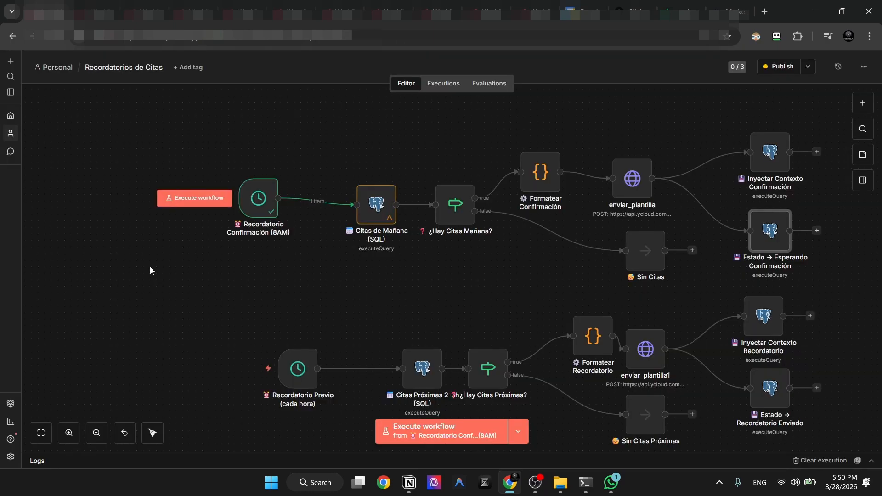
# - Look over the hourly reminder flow, inspect the time interval in the Citas Próximas 2-3h (SQL) query, and return to the canvas
pyautogui.moveTo(157, 281); pyautogui.dragTo(826, 447)
pyautogui.scroll(-3, 478, 230)
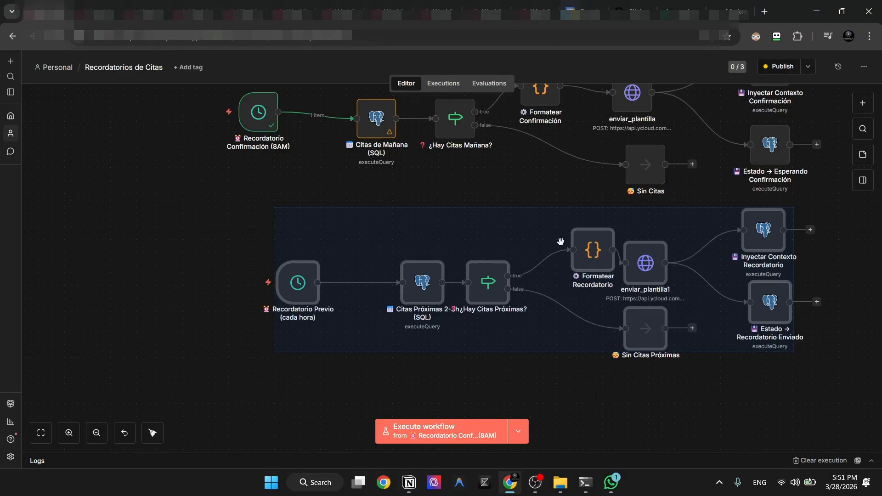
pyautogui.click(208, 196)
pyautogui.moveTo(208, 196); pyautogui.dragTo(825, 365)
pyautogui.click(412, 295)
pyautogui.doubleClick(419, 279)
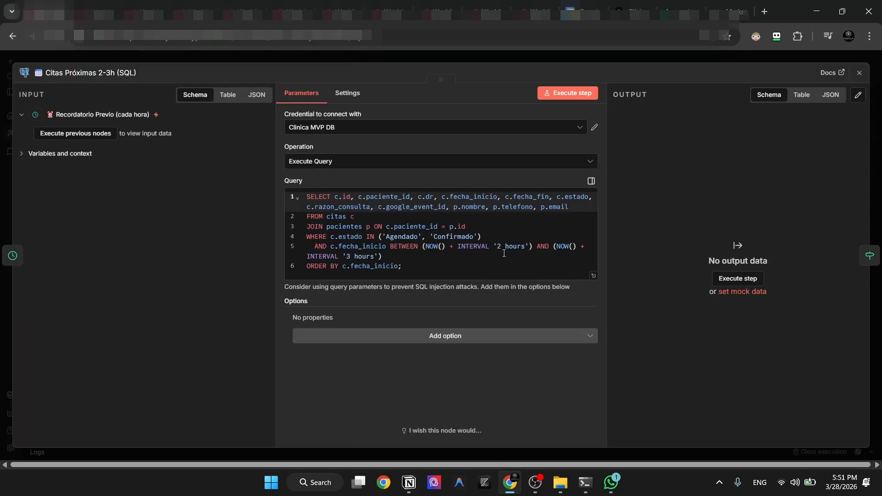
pyautogui.click(498, 247)
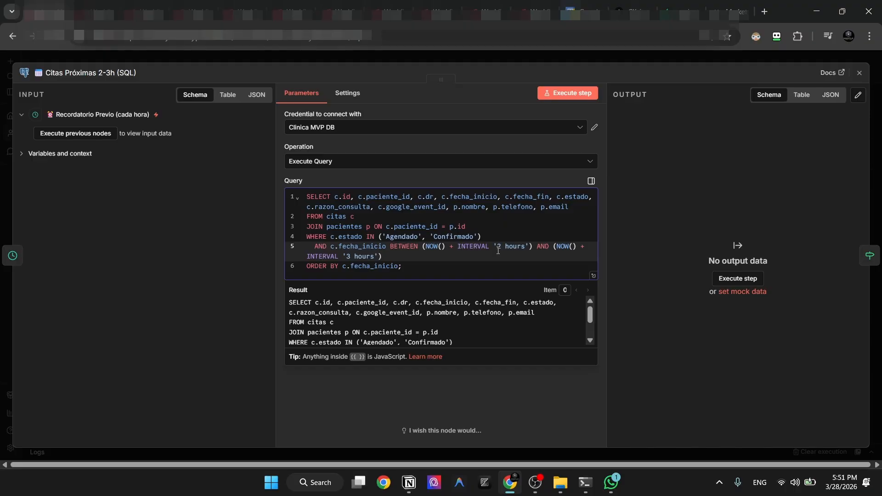
pyautogui.click(373, 59)
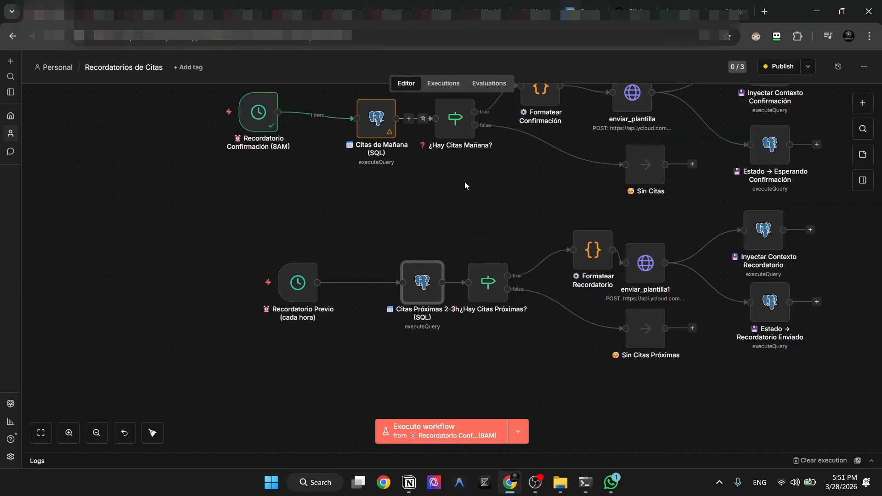
# - Review the ¿Hay Citas Próximas? and Formatear Recordatorio nodes, inspecting the JavaScript that formats the appointment time, and return to the canvas
pyautogui.click(507, 281)
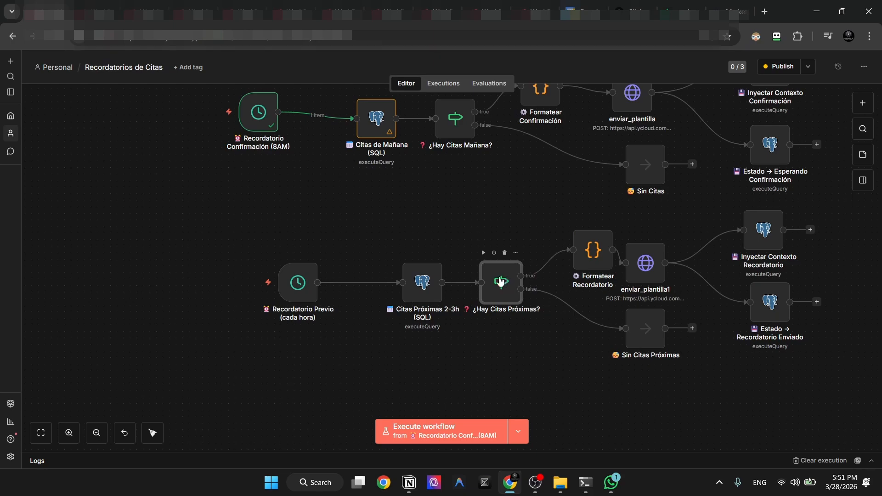
pyautogui.click(580, 252)
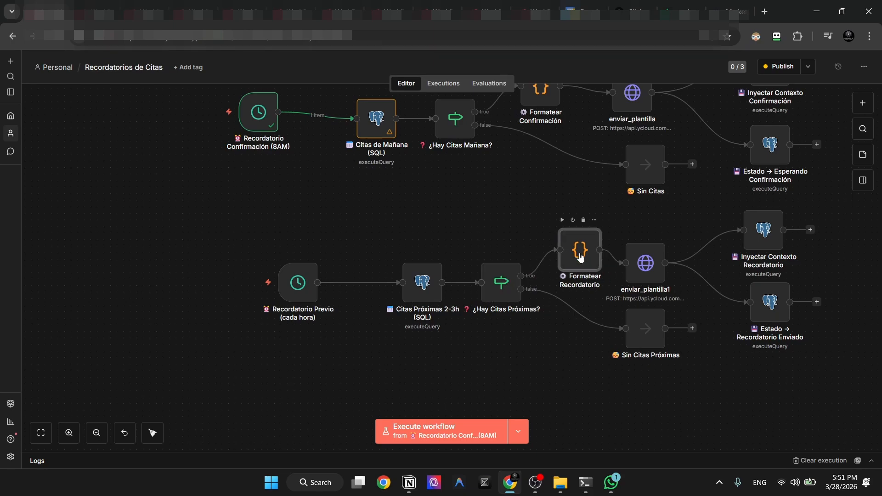
pyautogui.doubleClick(577, 258)
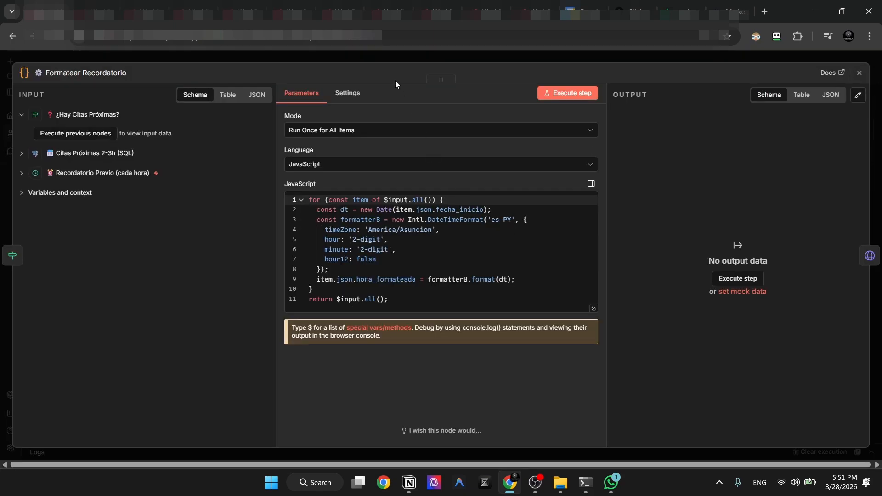
pyautogui.click(386, 60)
# - Remove the empty header entry from the enviar_plantilla1 request
pyautogui.doubleClick(641, 260)
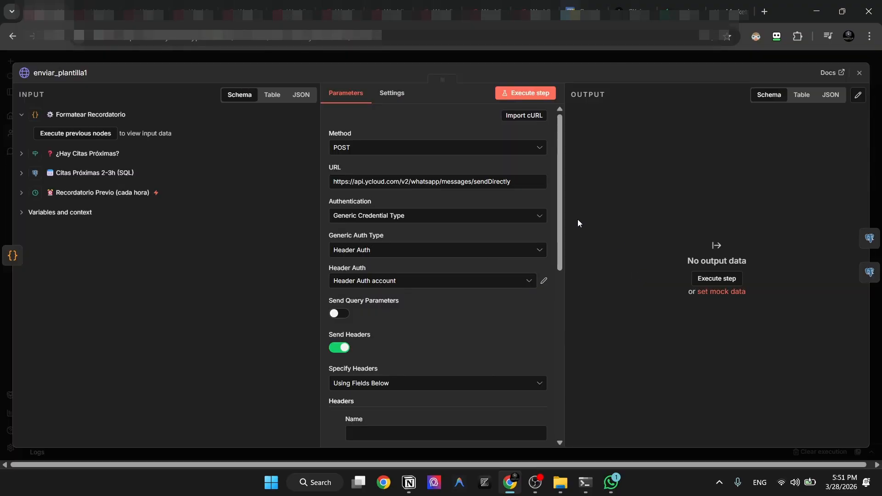
pyautogui.scroll(-6, 519, 215)
pyautogui.scroll(1, 362, 191)
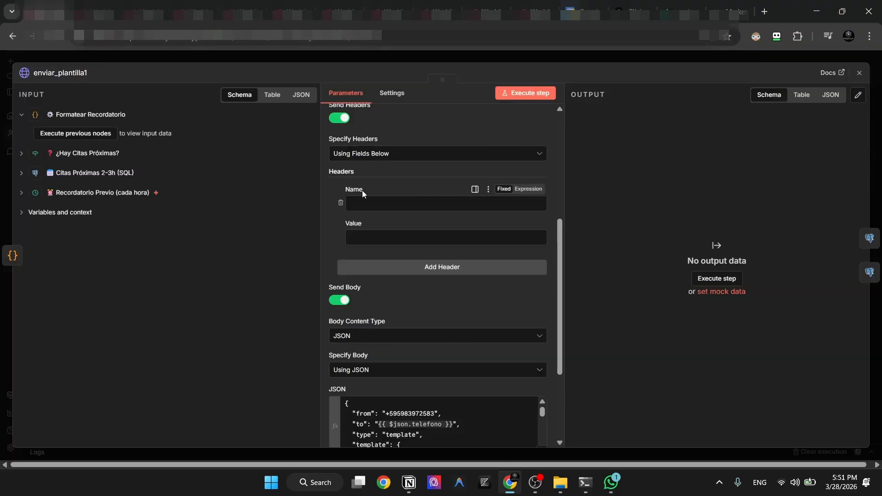
pyautogui.click(338, 206)
pyautogui.scroll(-3, 397, 207)
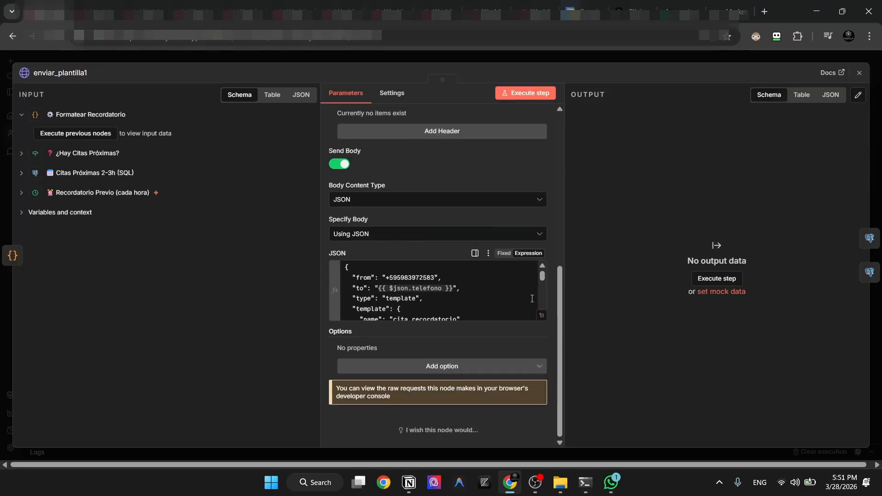
# - Examine the telefono, nombre, hora_formateada and dr variables in the JSON body of enviar_plantilla1, and return to the canvas
pyautogui.click(541, 316)
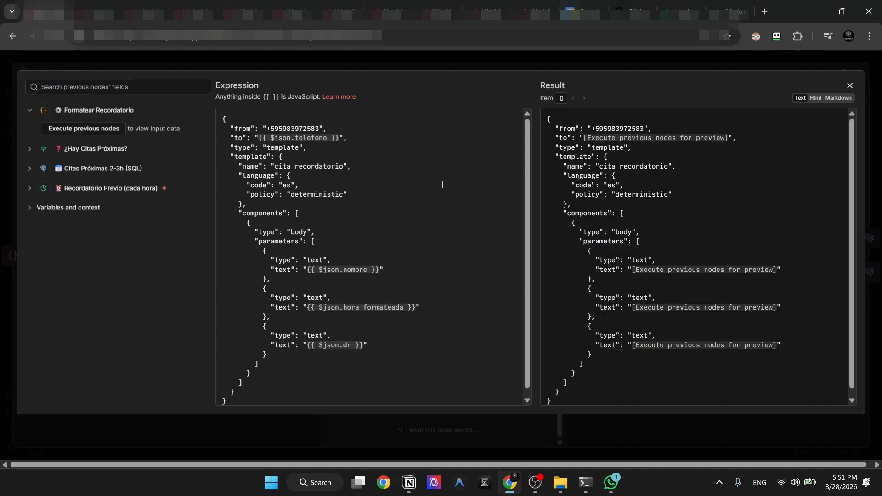
pyautogui.tripleClick(305, 139)
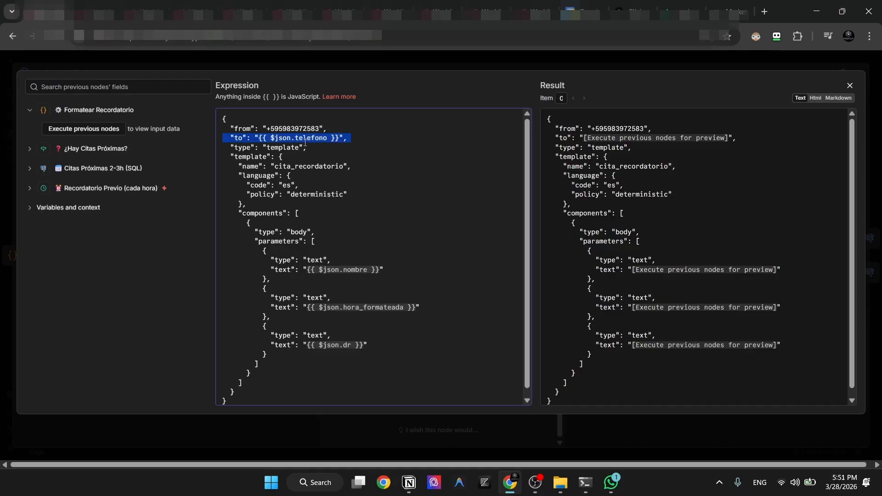
pyautogui.doubleClick(344, 265)
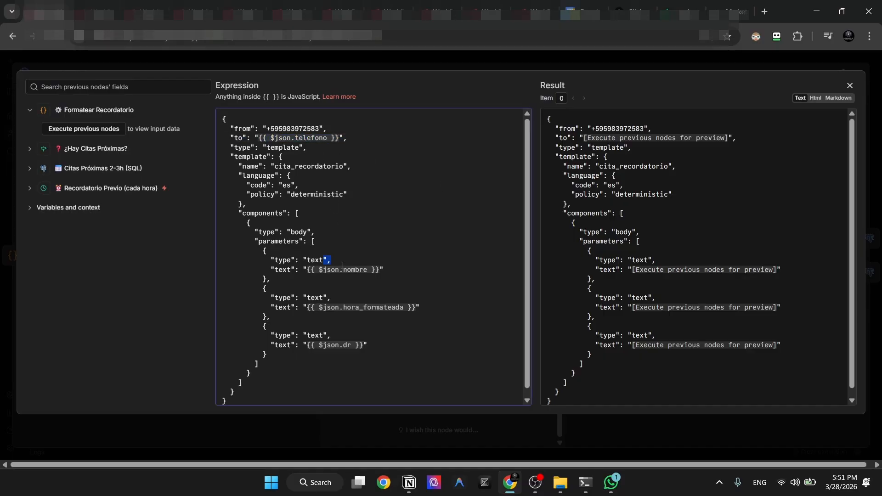
pyautogui.doubleClick(338, 274)
pyautogui.tripleClick(338, 274)
pyautogui.click(352, 275)
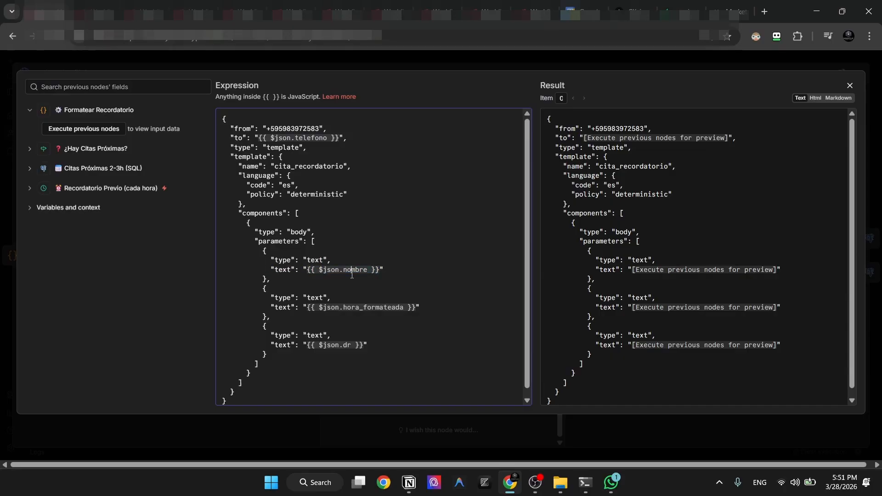
pyautogui.tripleClick(355, 313)
pyautogui.doubleClick(371, 307)
pyautogui.press('Down')
pyautogui.press('Down')
pyautogui.press('Down')
pyautogui.click(285, 58)
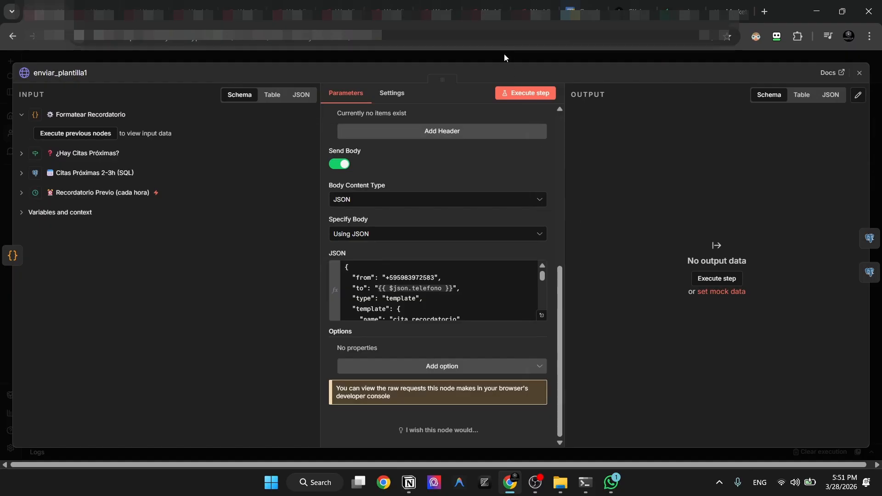
pyautogui.click(503, 55)
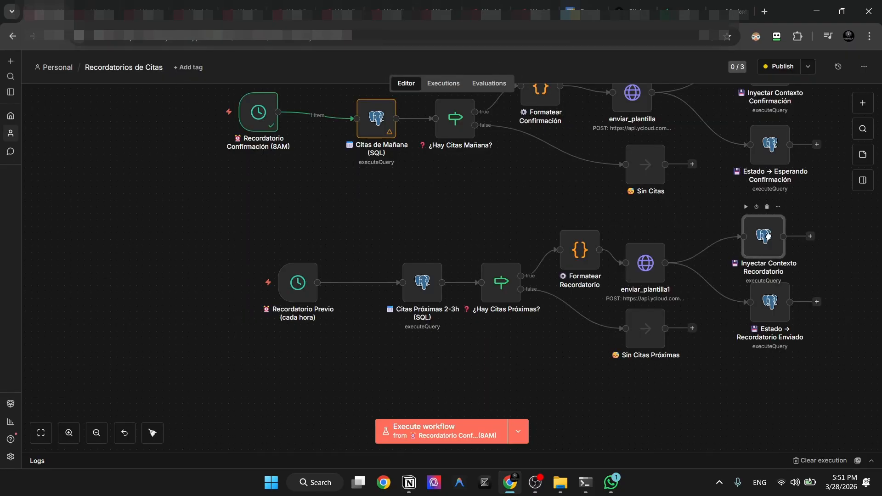
# - Adjust the positions of the Inyectar Contexto Recordatorio and Estado → Recordatorio Enviado nodes, undoing the first node's move
pyautogui.moveTo(772, 240); pyautogui.dragTo(765, 234)
pyautogui.hotkey('ctrl', 'z')
pyautogui.moveTo(767, 314); pyautogui.dragTo(765, 339)
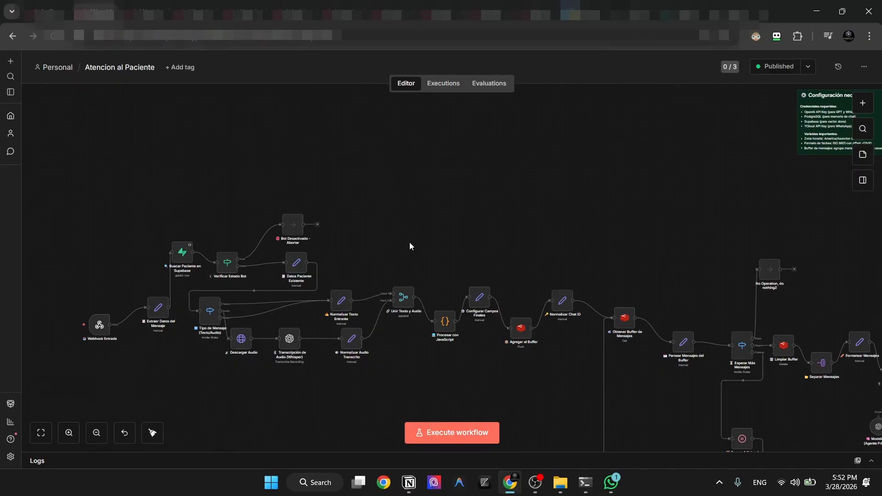
# - Look over the Atencion al Paciente workflow from Webhook Entrada to the message buffer nodes, and focus on the incoming message part
pyautogui.scroll(-1, 150, 225)
pyautogui.scroll(1, 160, 254)
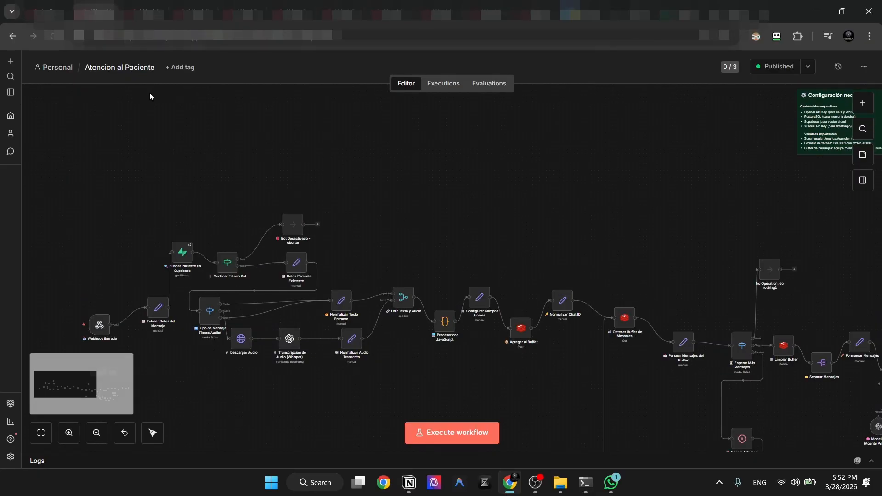
pyautogui.moveTo(74, 159); pyautogui.dragTo(788, 453)
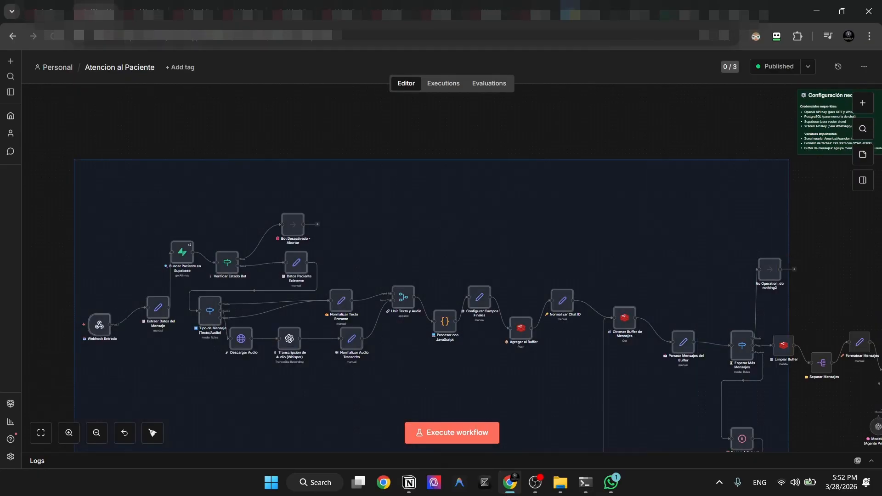
pyautogui.click(177, 256)
pyautogui.click(77, 433)
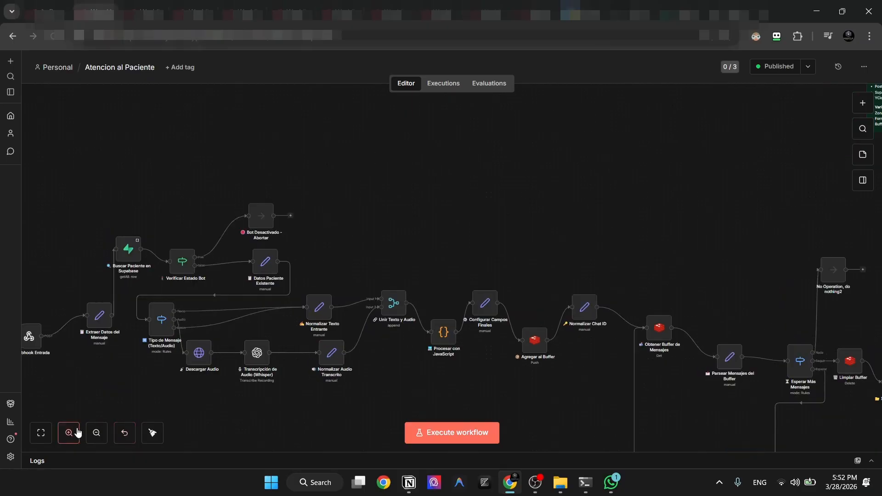
pyautogui.click(77, 432)
pyautogui.click(78, 433)
pyautogui.hscroll(-7, 192, 369)
pyautogui.scroll(-4, 202, 356)
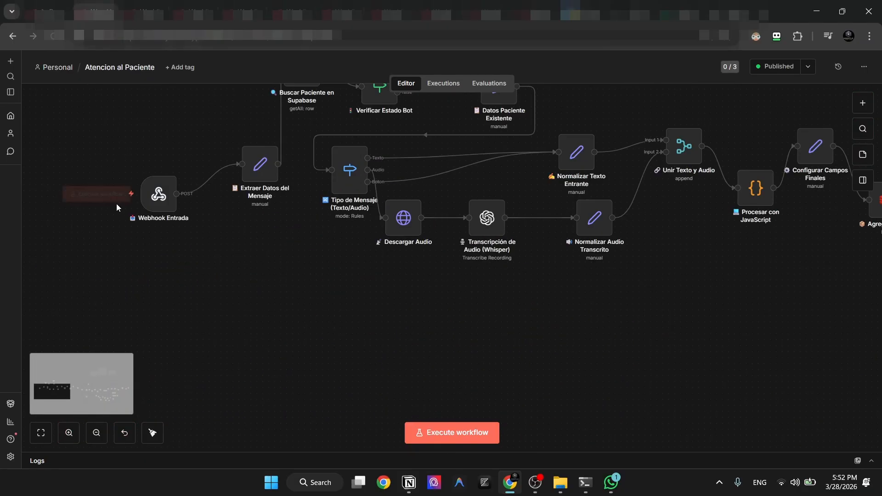
# - Highlight the Webhook Entrada intake nodes and the patient check nodes leading to Tipo de Mensaje (Texto/Audio)
pyautogui.moveTo(99, 141); pyautogui.dragTo(344, 343)
pyautogui.scroll(2, 230, 227)
pyautogui.moveTo(236, 225); pyautogui.dragTo(275, 269)
pyautogui.moveTo(241, 120); pyautogui.dragTo(650, 246)
pyautogui.scroll(1, 198, 118)
pyautogui.moveTo(210, 112); pyautogui.dragTo(627, 324)
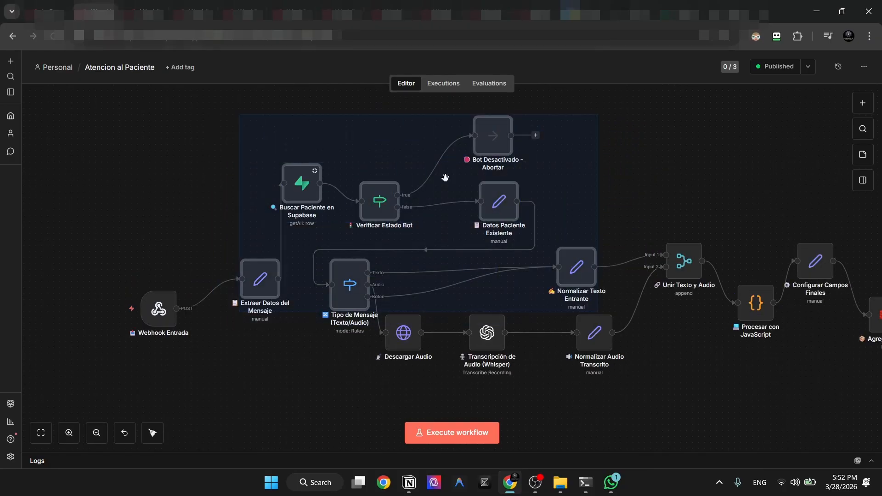
pyautogui.click(324, 110)
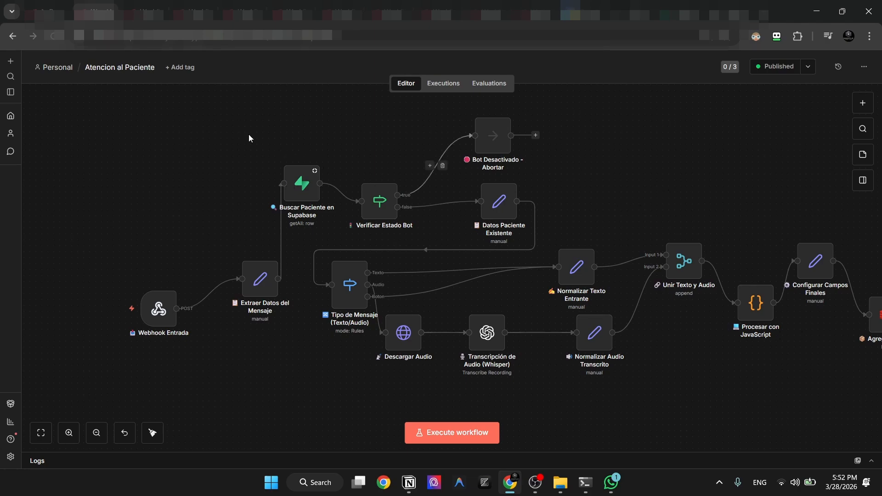
# - Highlight the patient lookup and bot status branch, inspect the field mappings in Datos Paciente Existente, and close the node
pyautogui.moveTo(208, 103); pyautogui.dragTo(322, 164)
pyautogui.moveTo(228, 115); pyautogui.dragTo(589, 280)
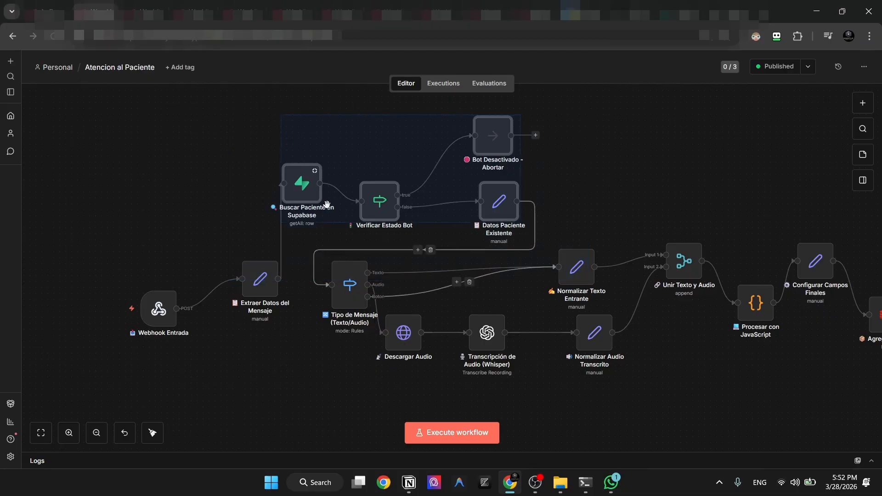
pyautogui.click(249, 159)
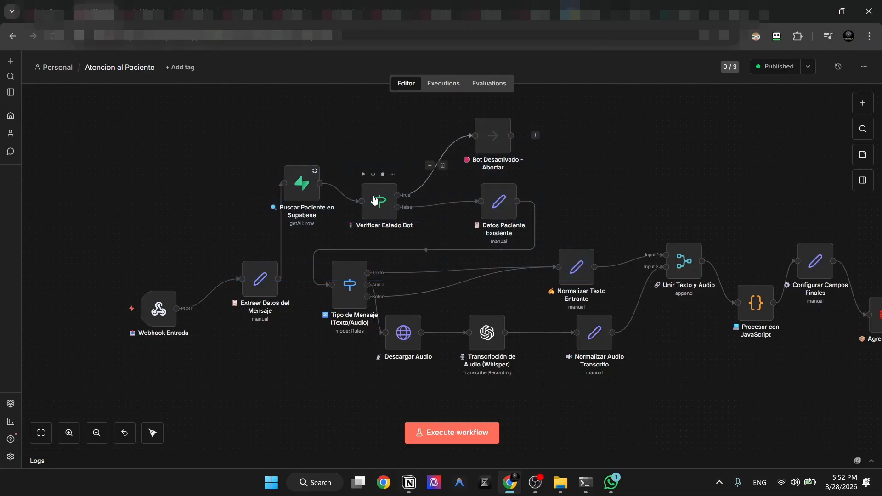
pyautogui.moveTo(383, 211); pyautogui.dragTo(527, 214)
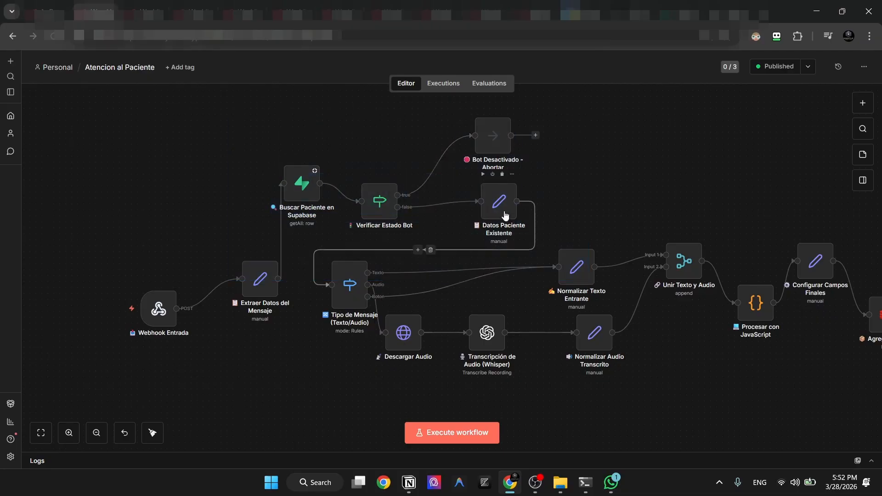
pyautogui.doubleClick(504, 211)
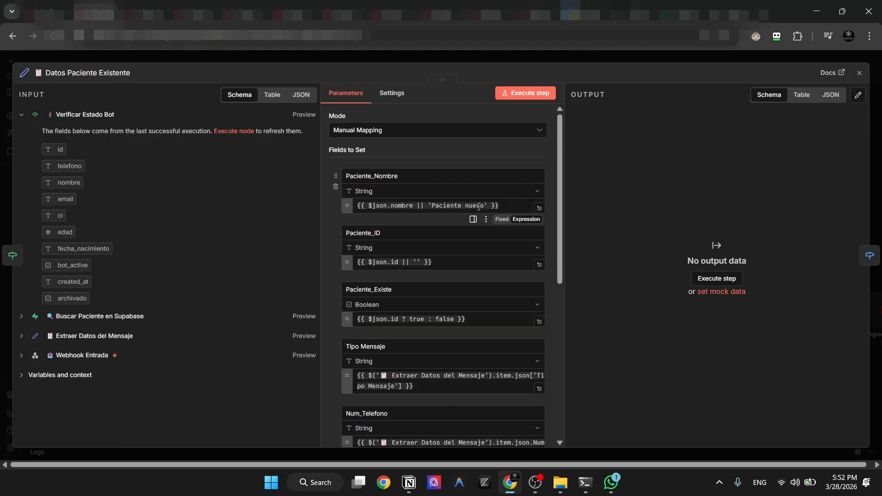
pyautogui.click(386, 53)
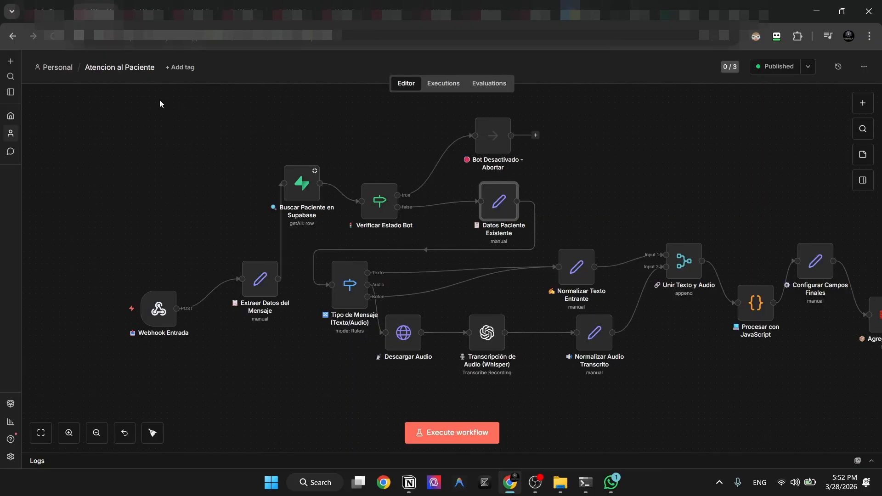
# - Inspect the pacientes table and telefono filter settings in the Buscar Paciente en Supabase node, and return to the canvas
pyautogui.moveTo(159, 100); pyautogui.dragTo(617, 243)
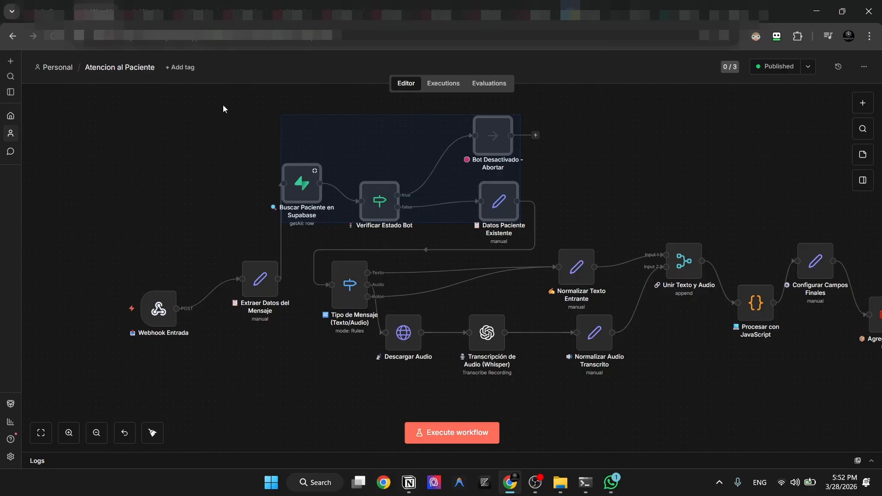
pyautogui.click(303, 190)
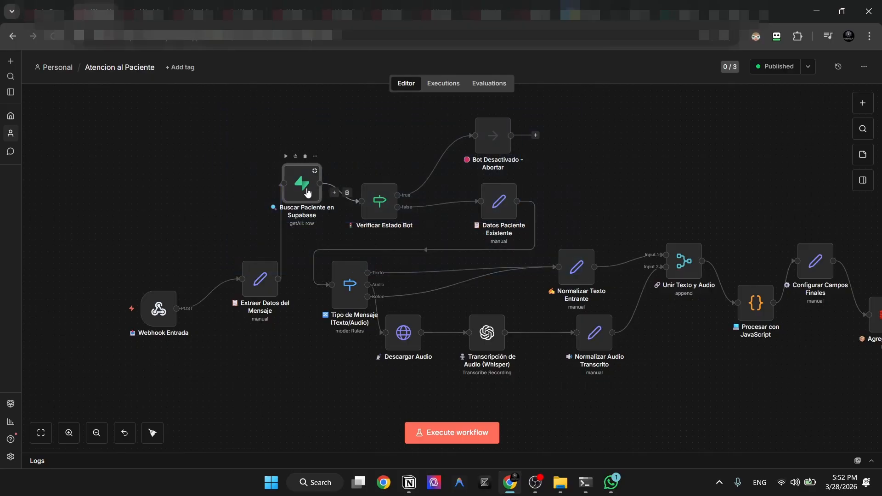
pyautogui.doubleClick(308, 192)
pyautogui.scroll(-5, 380, 203)
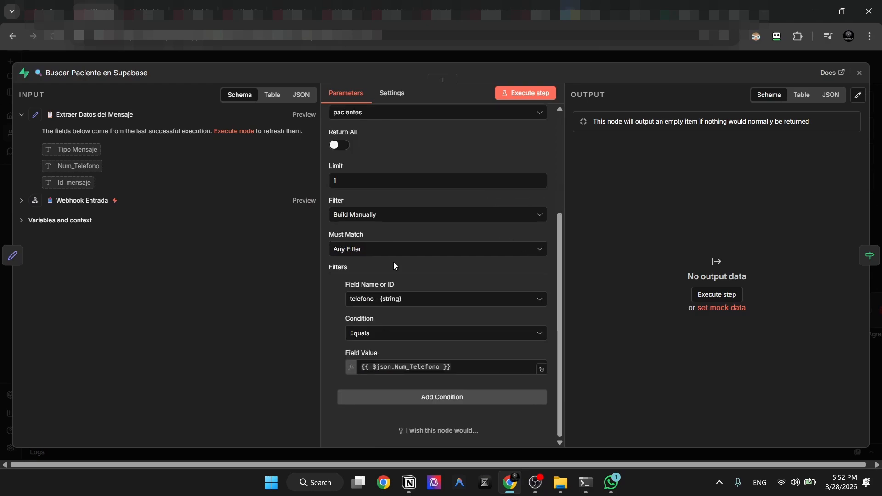
pyautogui.click(481, 370)
pyautogui.scroll(4, 400, 251)
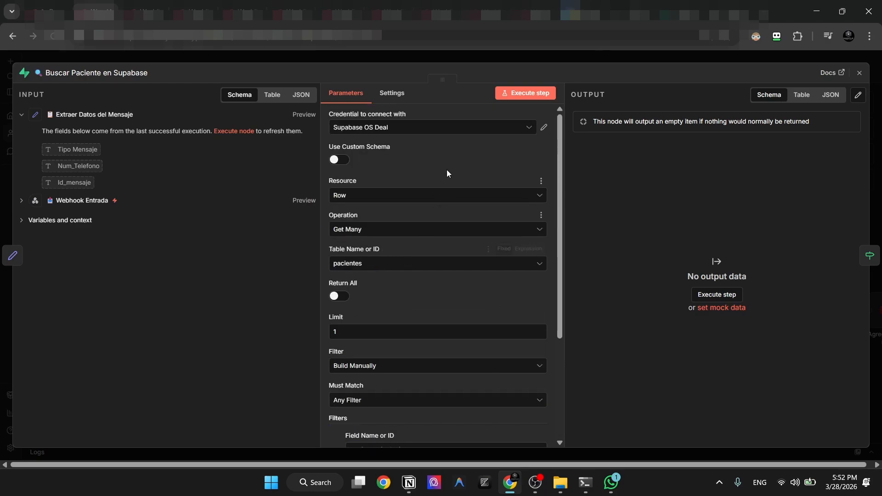
pyautogui.click(217, 55)
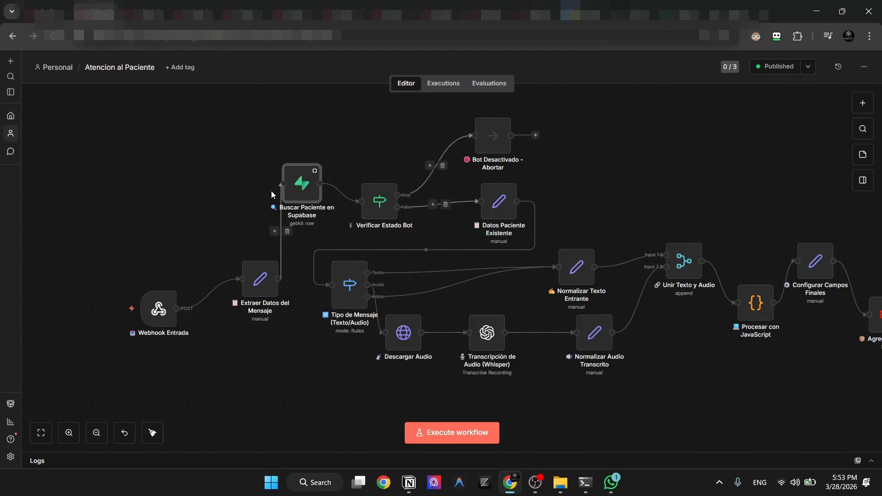
# - Check the bot_active condition in the Verificar Estado Bot node and return to the canvas
pyautogui.moveTo(309, 147); pyautogui.dragTo(466, 301)
pyautogui.moveTo(269, 134); pyautogui.dragTo(349, 224)
pyautogui.doubleClick(380, 198)
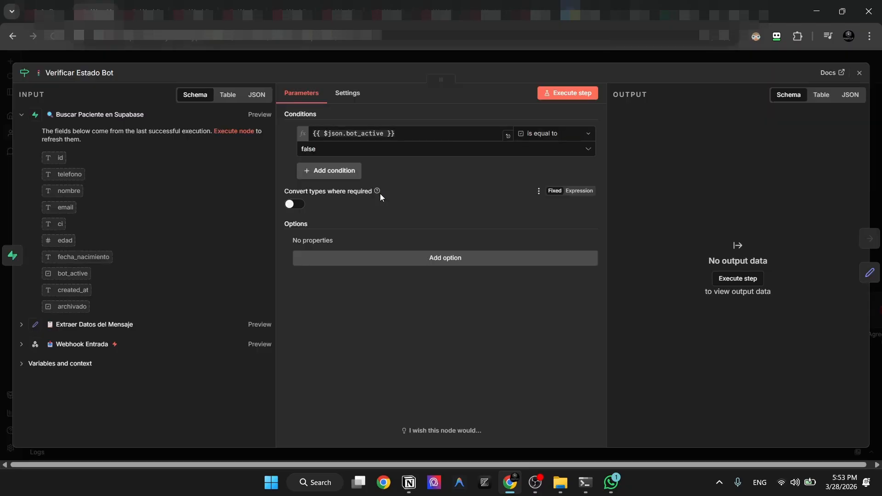
pyautogui.click(75, 69)
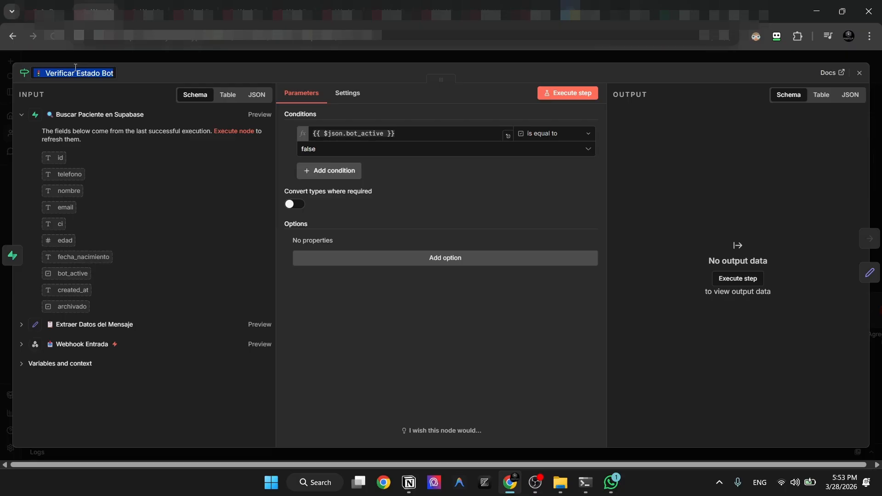
pyautogui.click(232, 56)
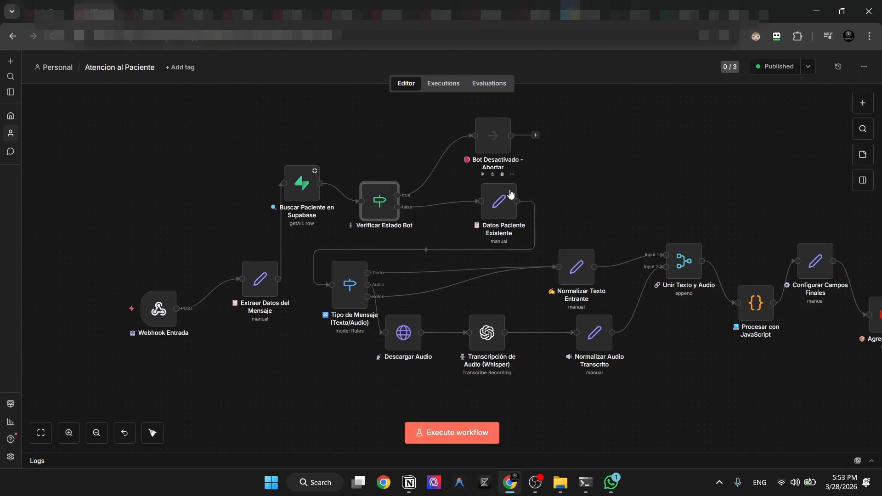
# - Highlight the branch around Datos Paciente Existente and Tipo de Mensaje (Texto/Audio), and the Bot Desactivado - Abortar node
pyautogui.click(582, 187)
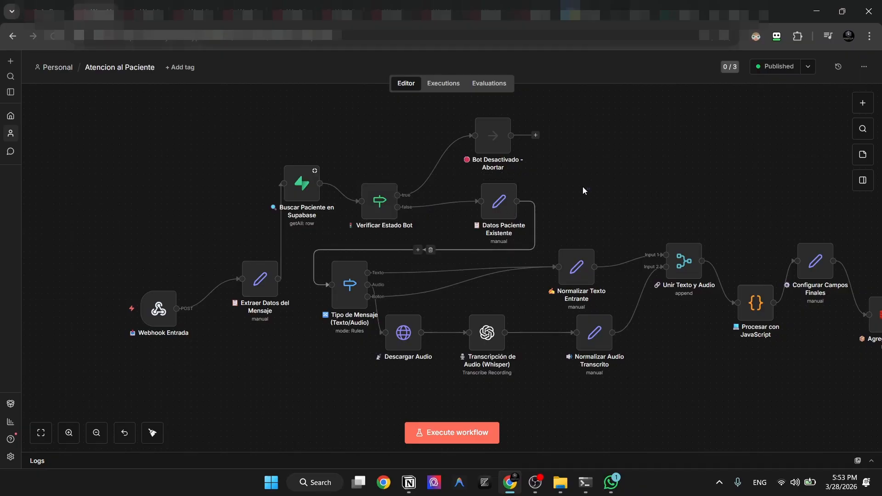
pyautogui.moveTo(583, 186); pyautogui.dragTo(354, 356)
pyautogui.moveTo(353, 162); pyautogui.dragTo(549, 105)
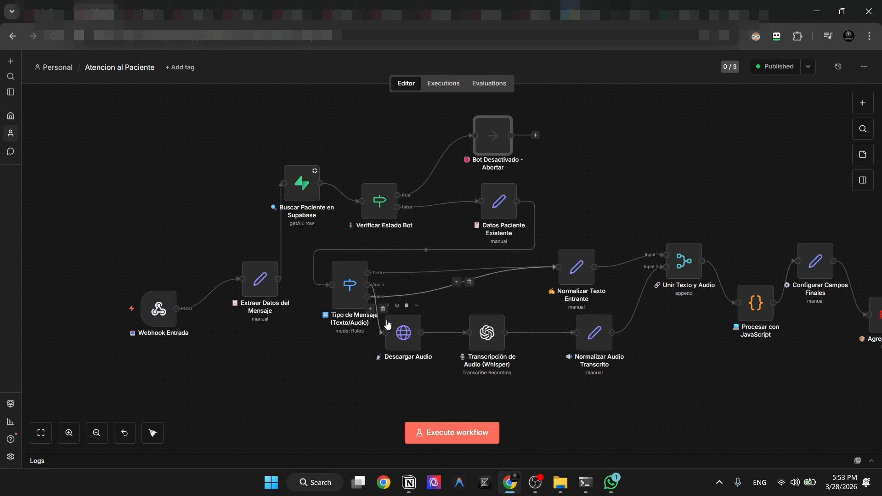
# - Inspect the audio link URL expression, Header Auth settings and response options in the Descargar Audio node
pyautogui.doubleClick(402, 331)
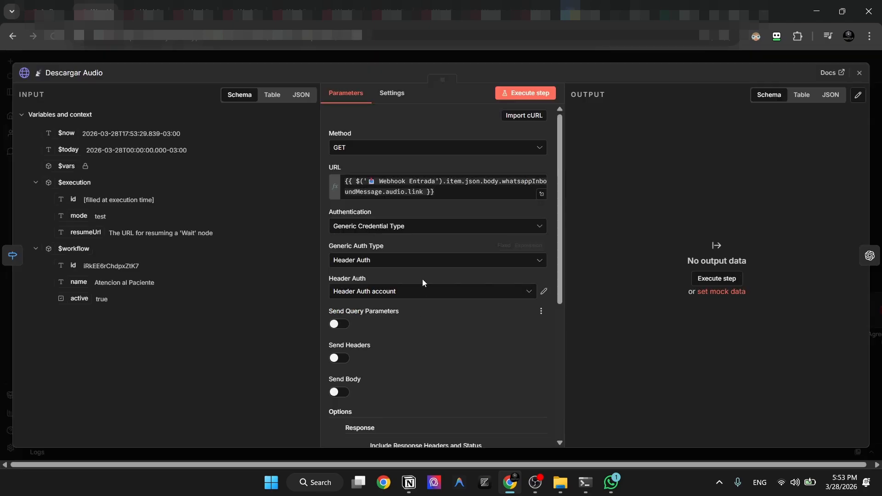
pyautogui.tripleClick(412, 192)
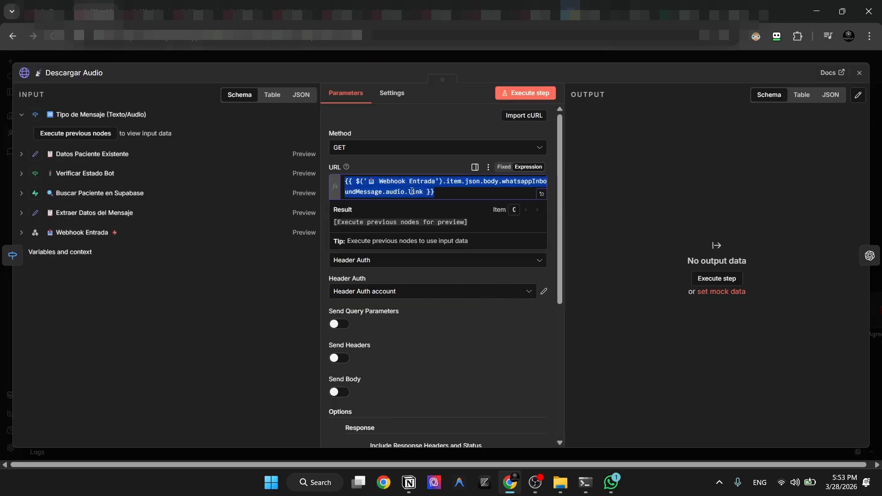
pyautogui.click(464, 198)
pyautogui.click(336, 287)
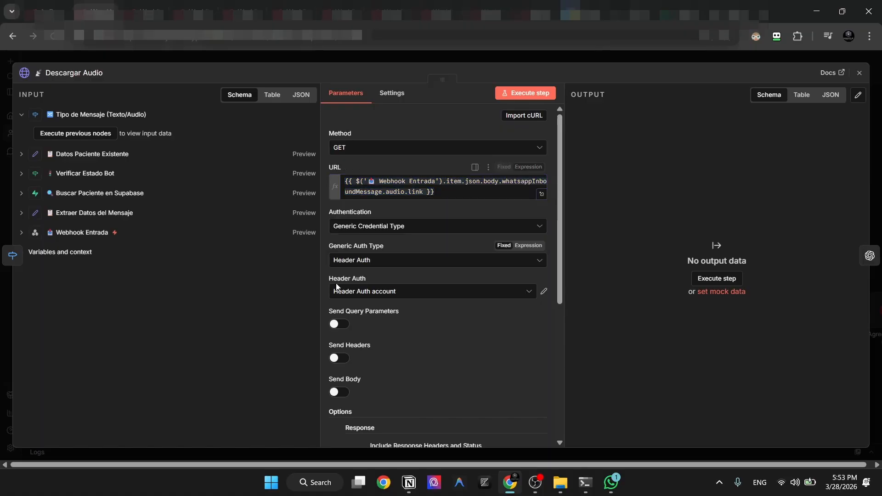
pyautogui.scroll(-5, 394, 280)
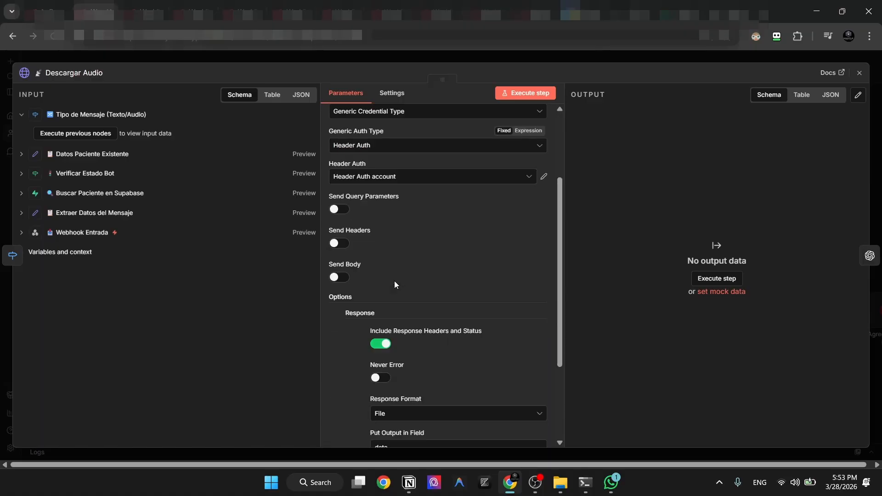
pyautogui.scroll(5, 467, 163)
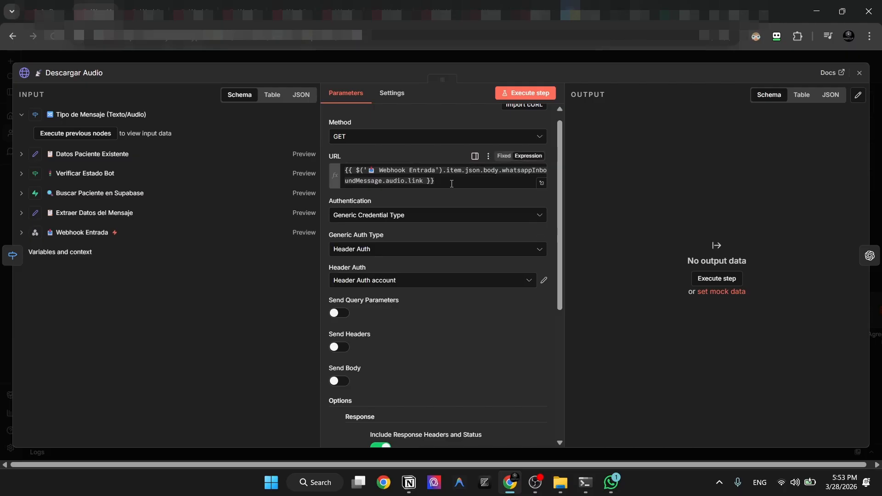
# - Highlight the audio link URL expression in Descargar Audio again and return to the canvas
pyautogui.click(729, 14)
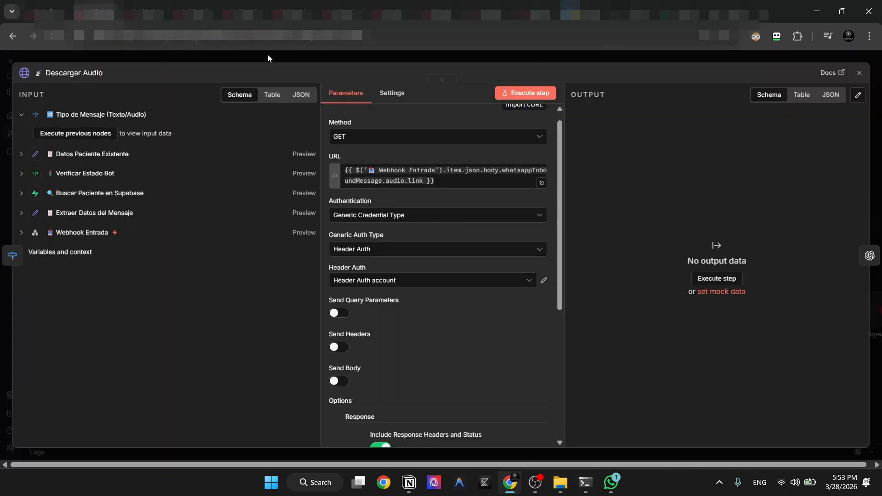
pyautogui.click(94, 15)
pyautogui.tripleClick(433, 175)
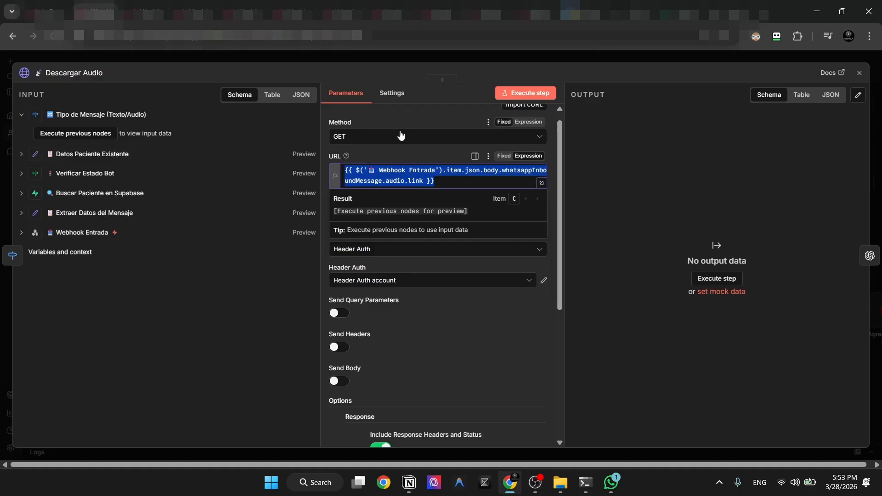
pyautogui.scroll(1, 401, 137)
pyautogui.press('Escape')
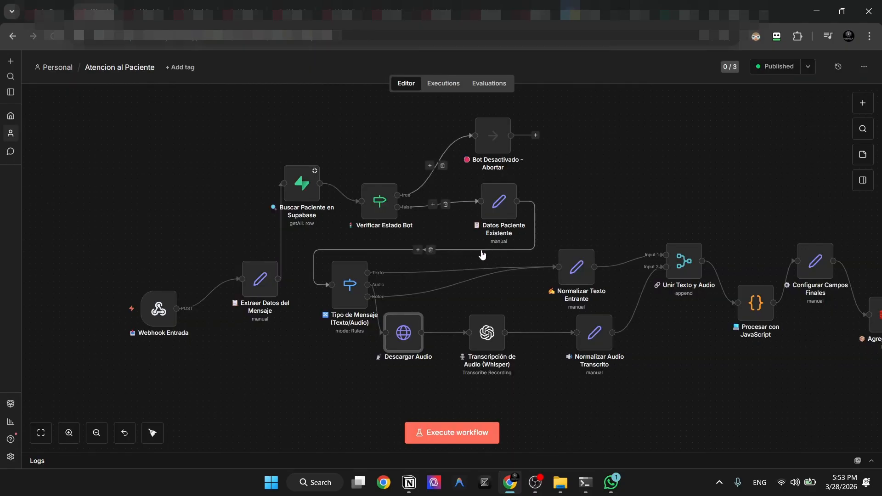
# - Check the Transcribe a Recording settings in Transcripción de Audio (Whisper), close it, and select the Normalizar Audio Transcrito node
pyautogui.doubleClick(487, 332)
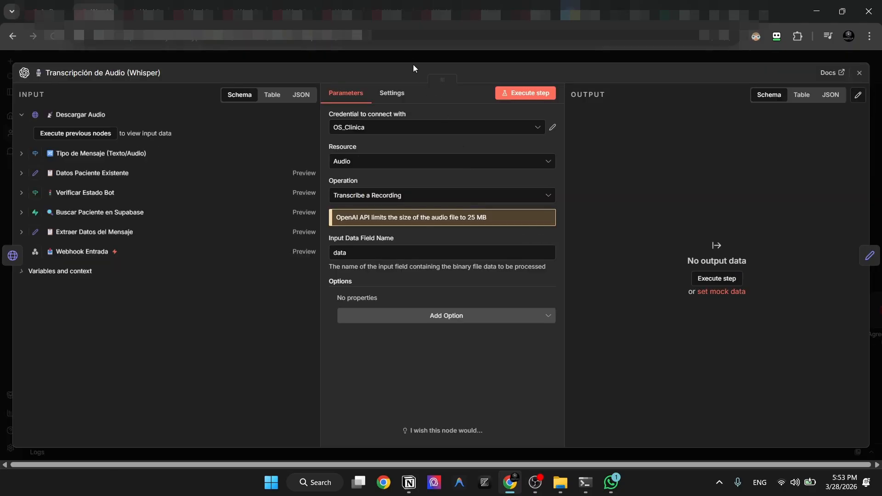
pyautogui.click(413, 64)
pyautogui.click(582, 340)
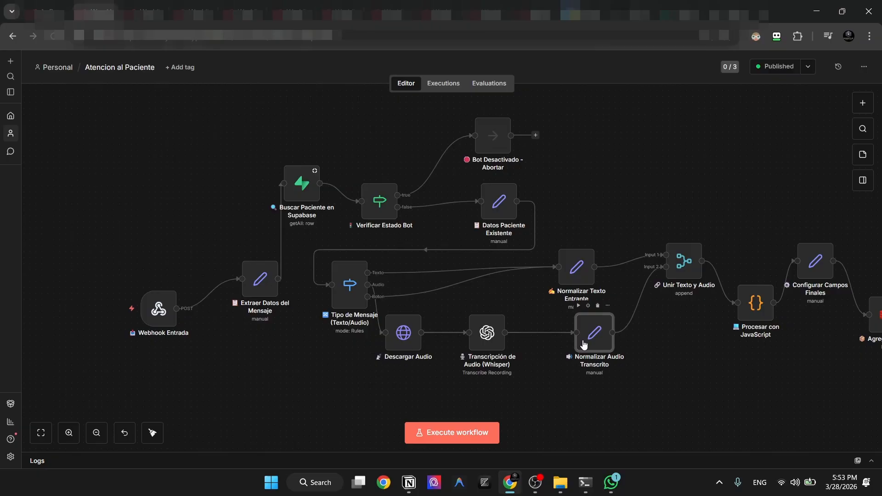
# - Inspect the final_content and body expressions in the Normalizar Texto Entrante node and return to the canvas
pyautogui.doubleClick(570, 265)
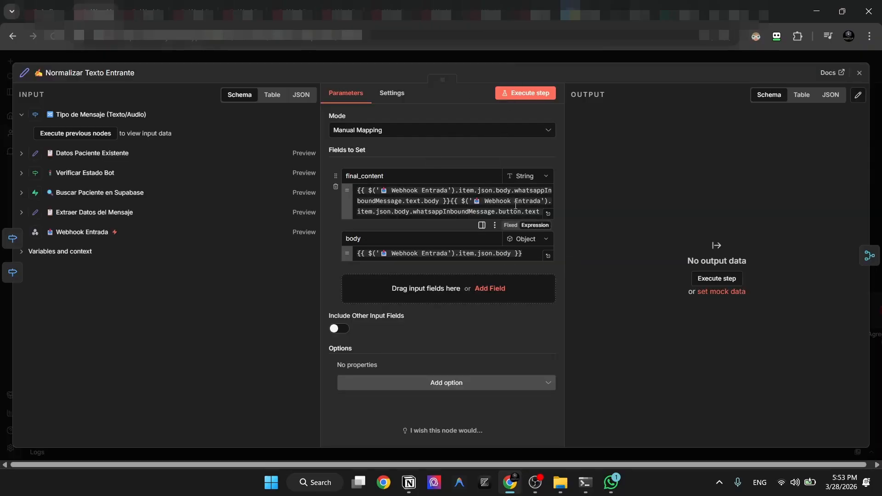
pyautogui.tripleClick(424, 201)
pyautogui.click(516, 201)
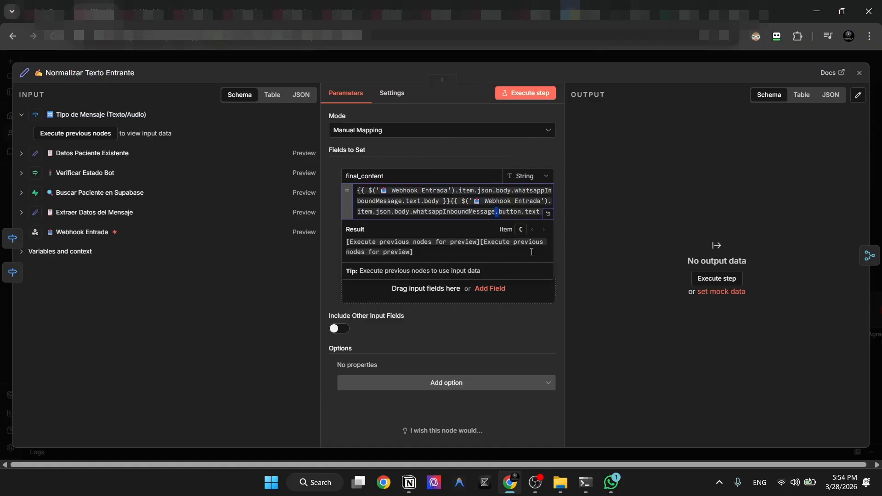
pyautogui.click(555, 233)
pyautogui.click(445, 253)
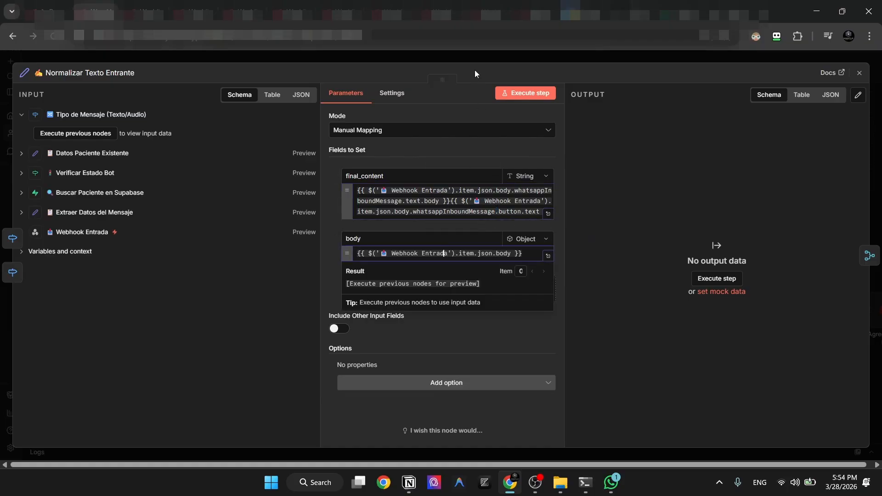
pyautogui.click(486, 56)
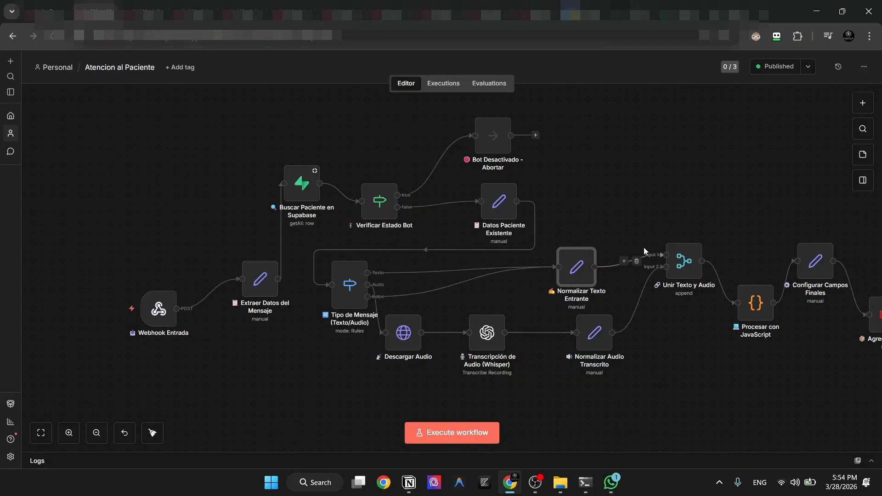
# - Highlight the Unir Texto y Audio node, check its merge mode and number of inputs, and return to the canvas
pyautogui.hscroll(5, 643, 247)
pyautogui.moveTo(492, 187); pyautogui.dragTo(579, 338)
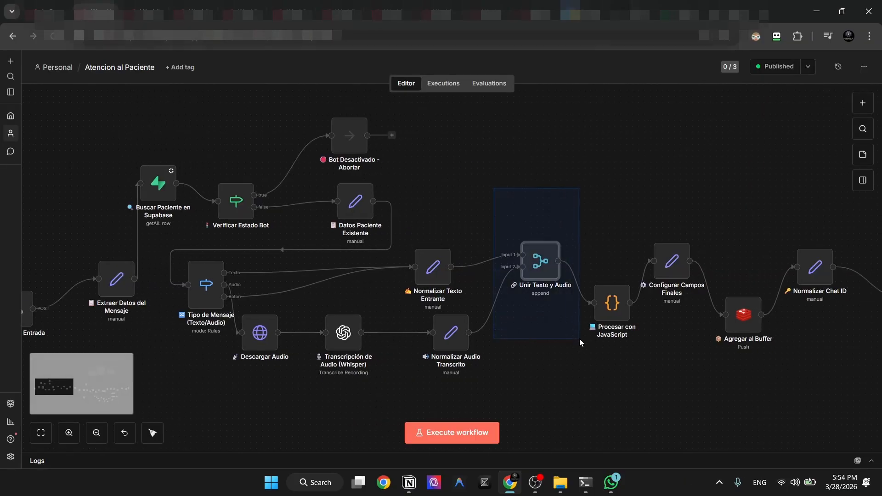
pyautogui.doubleClick(548, 275)
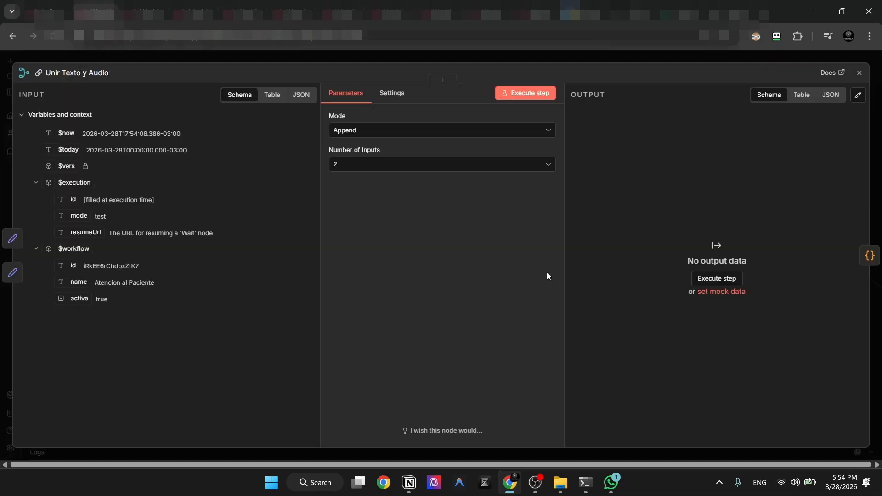
pyautogui.click(349, 56)
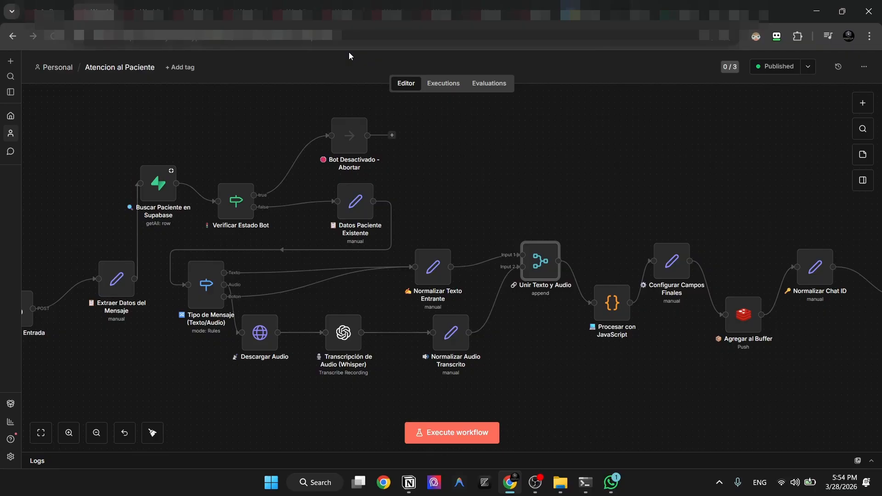
# - Highlight the merge and code nodes, review the script in Procesar con JavaScript, and close the node
pyautogui.moveTo(481, 197); pyautogui.dragTo(660, 341)
pyautogui.click(643, 182)
pyautogui.doubleClick(603, 306)
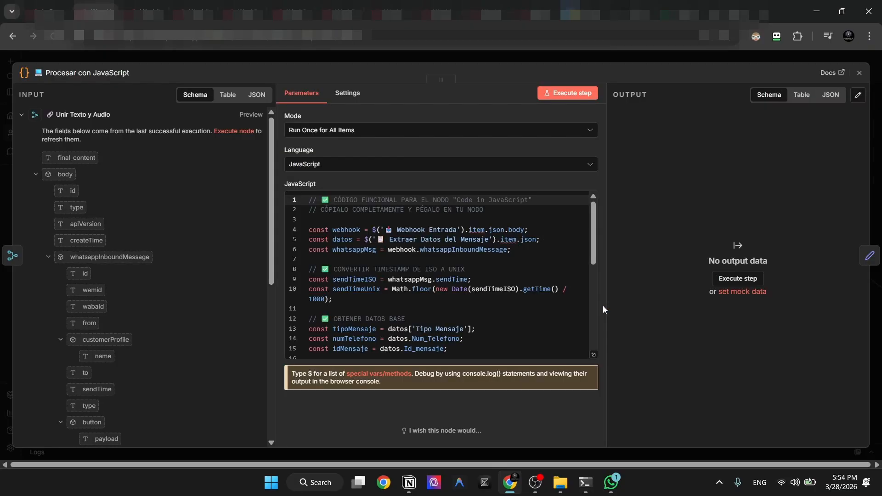
pyautogui.scroll(-3, 412, 267)
pyautogui.scroll(3, 413, 266)
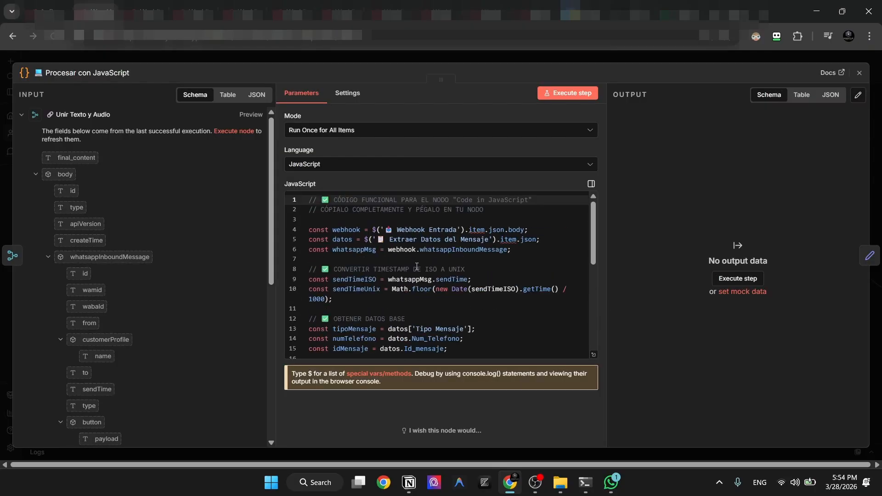
pyautogui.click(427, 62)
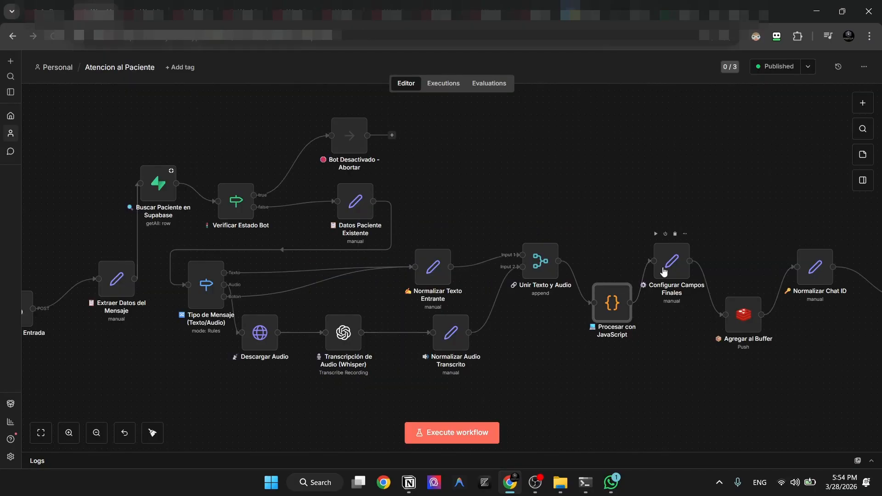
# - Inspect the message content, timestamp, id and chat_id mappings in the Configurar Campos Finales node and return to the canvas
pyautogui.hscroll(3, 620, 270)
pyautogui.doubleClick(528, 262)
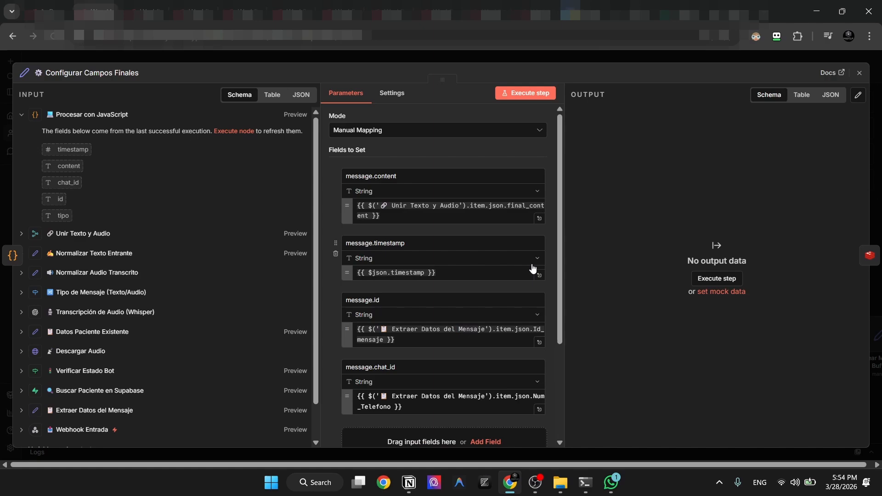
pyautogui.click(445, 180)
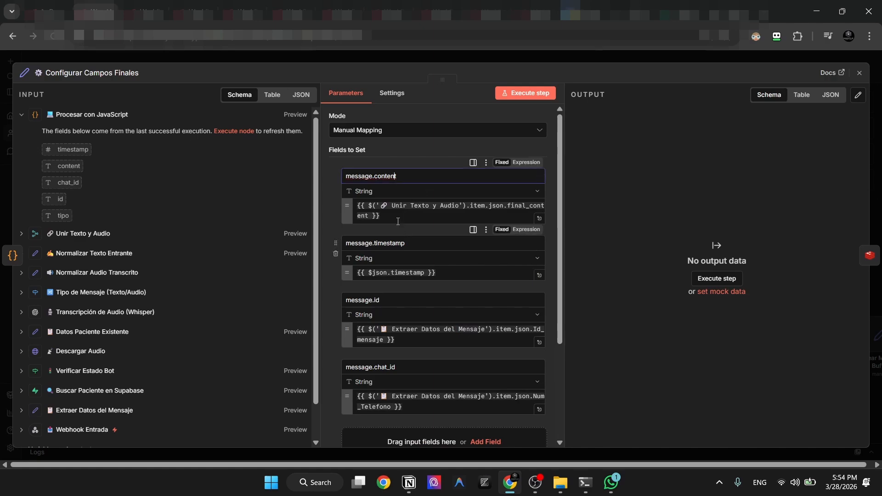
pyautogui.click(404, 272)
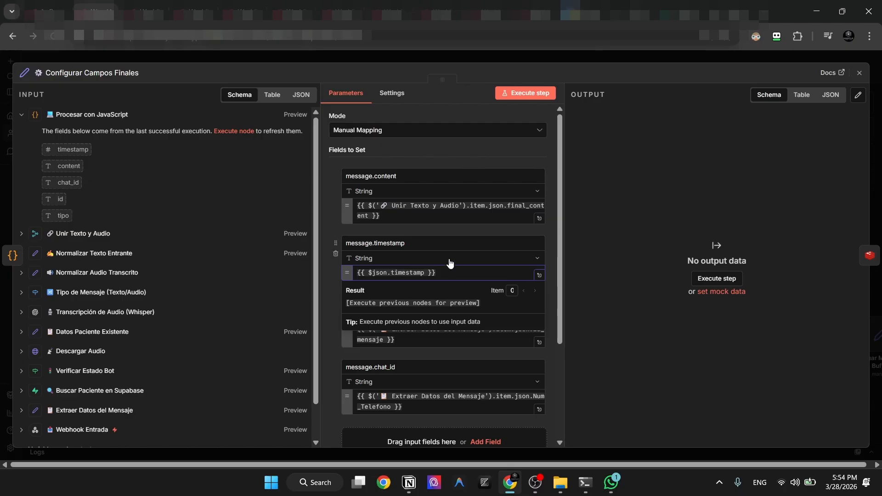
pyautogui.click(461, 238)
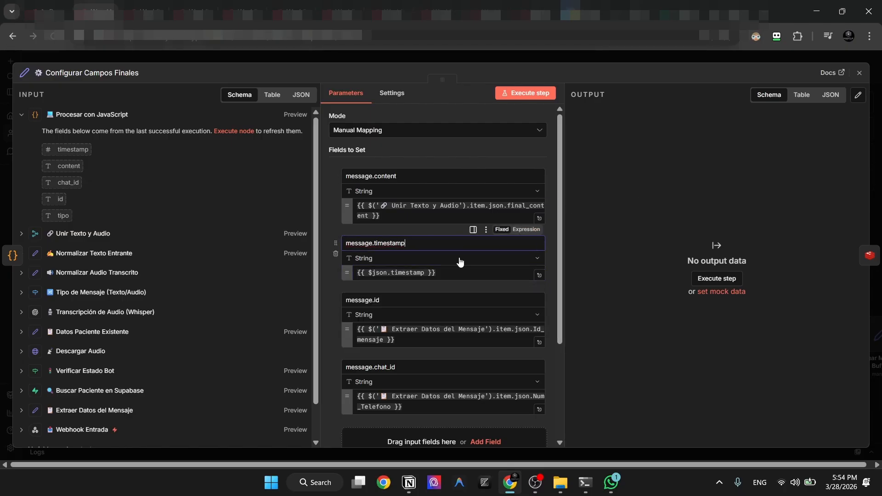
pyautogui.click(413, 301)
pyautogui.scroll(-3, 412, 304)
pyautogui.click(375, 267)
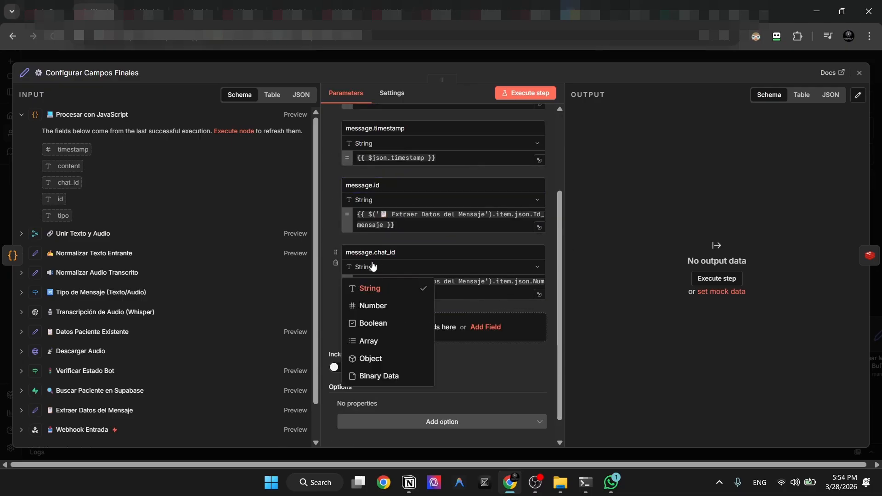
pyautogui.click(366, 58)
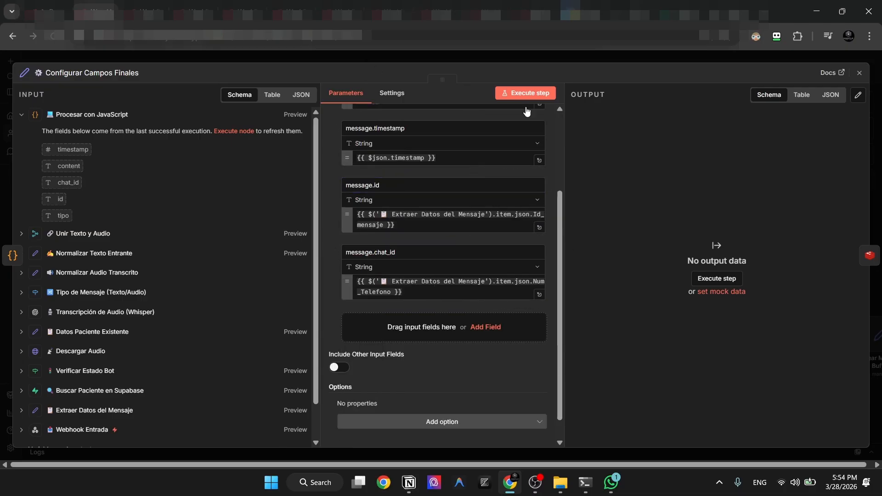
pyautogui.click(491, 60)
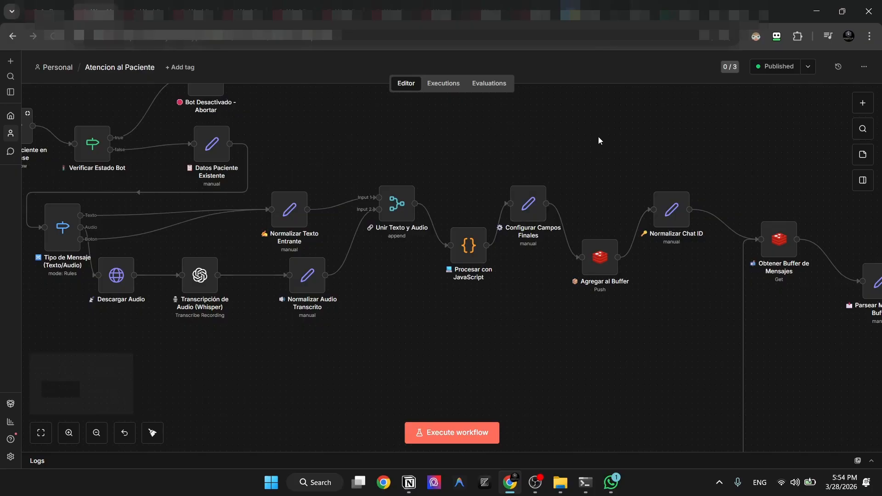
# - Highlight the message buffer loop from Obtener Buffer de Mensajes through Esperar Más Mensajes to Separar Mensajes, including Espera Adicional
pyautogui.scroll(-2, 511, 178)
pyautogui.hscroll(6, 526, 181)
pyautogui.scroll(1, 497, 183)
pyautogui.hscroll(-1, 498, 184)
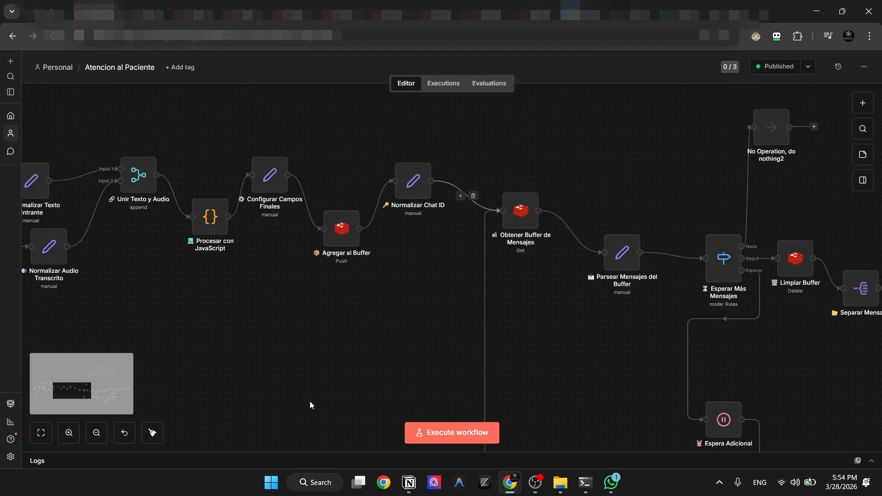
pyautogui.click(96, 433)
pyautogui.moveTo(466, 201); pyautogui.dragTo(781, 413)
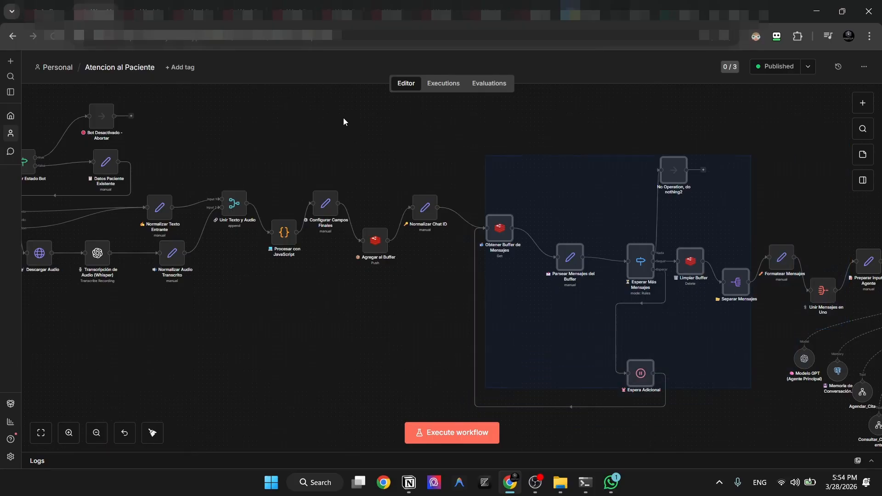
pyautogui.click(470, 164)
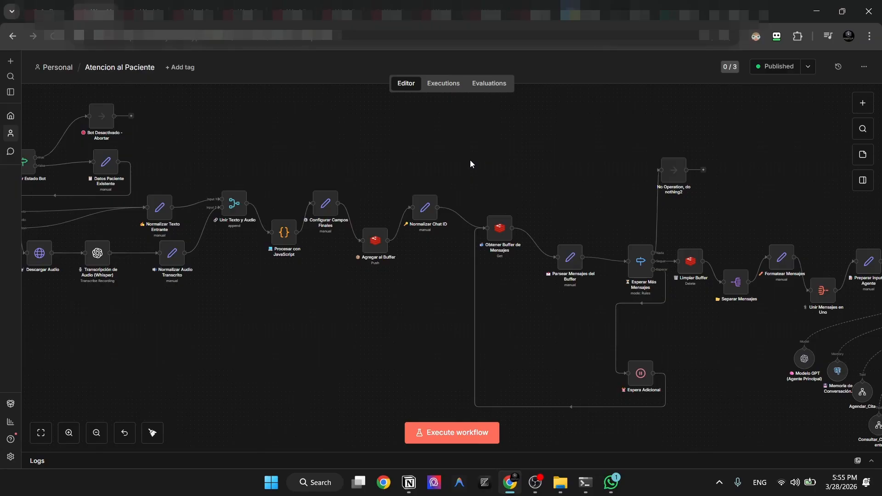
# - Switch to WhatsApp and send the message "Hola" in the Mantle Core Labs chat
pyautogui.moveTo(610, 483)
pyautogui.click(457, 446)
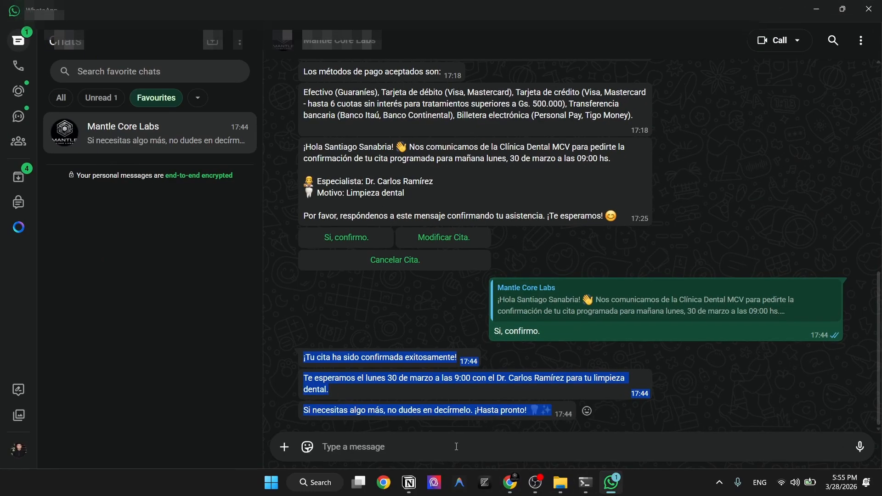
pyautogui.click(419, 445)
pyautogui.write('Hola')
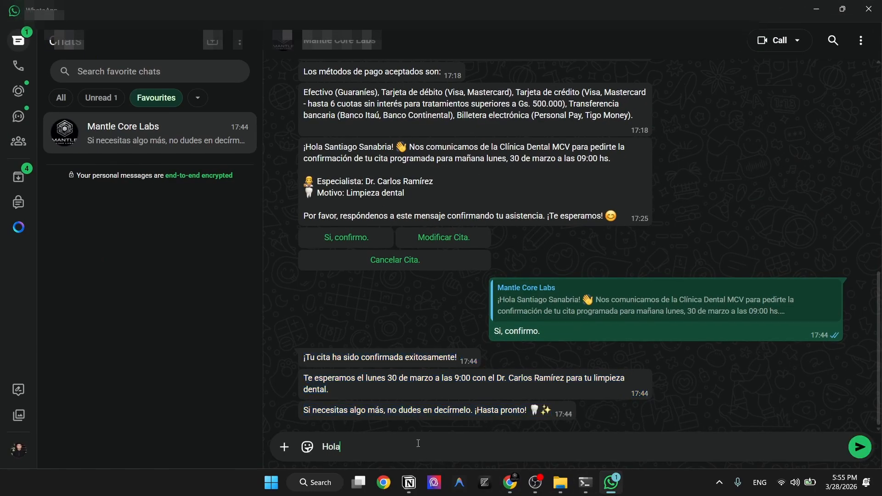
pyautogui.press('Return')
# - Send the consecutive messages "Buenas Tardes", "Que tal" and "Estoy bien" in the Mantle Core Labs chat
pyautogui.write('eh')
pyautogui.press('BackSpace')
pyautogui.press('BackSpace')
pyautogui.write('B')
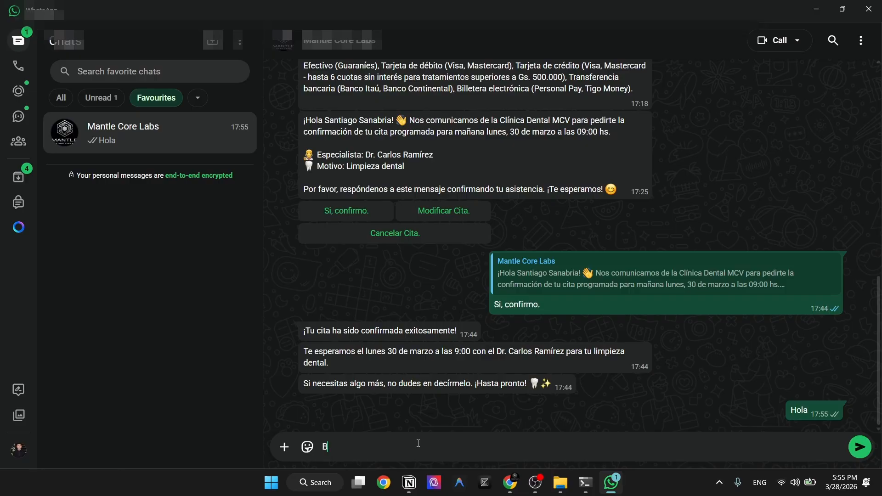
pyautogui.write('uenas Tardes')
pyautogui.press('Return')
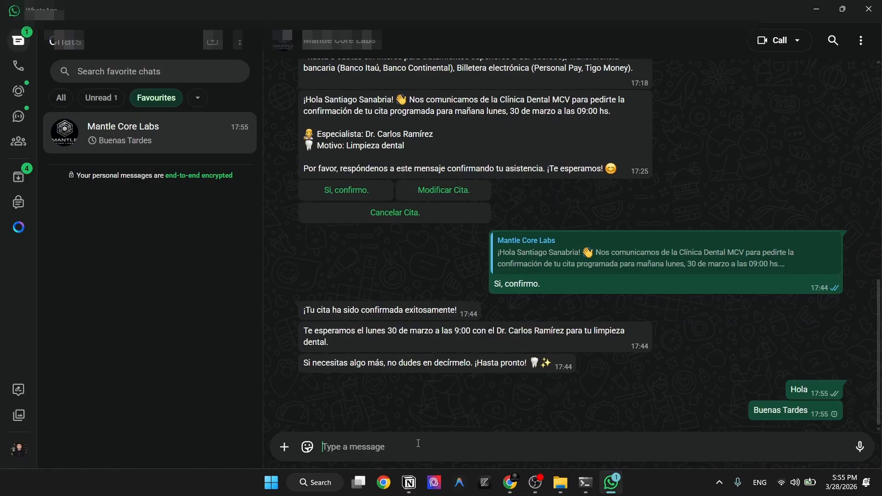
pyautogui.write('Que tal')
pyautogui.press('Return')
pyautogui.write('Es')
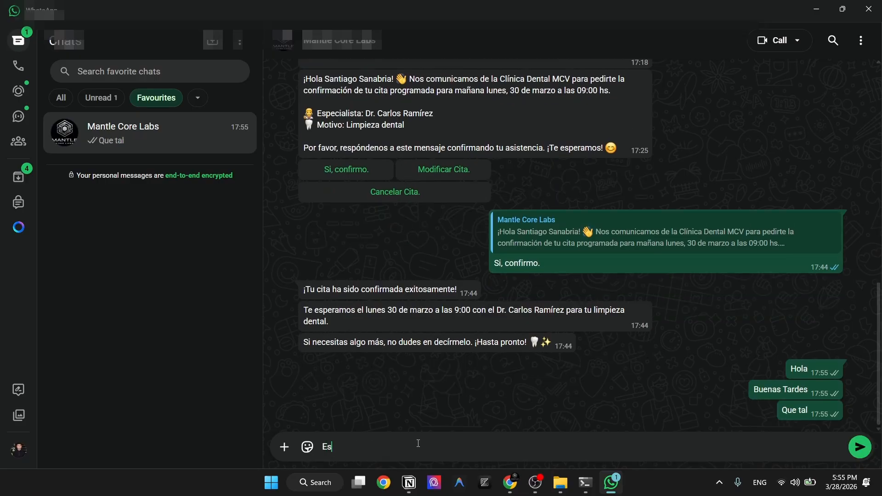
pyautogui.write('toy bien')
pyautogui.press('Return')
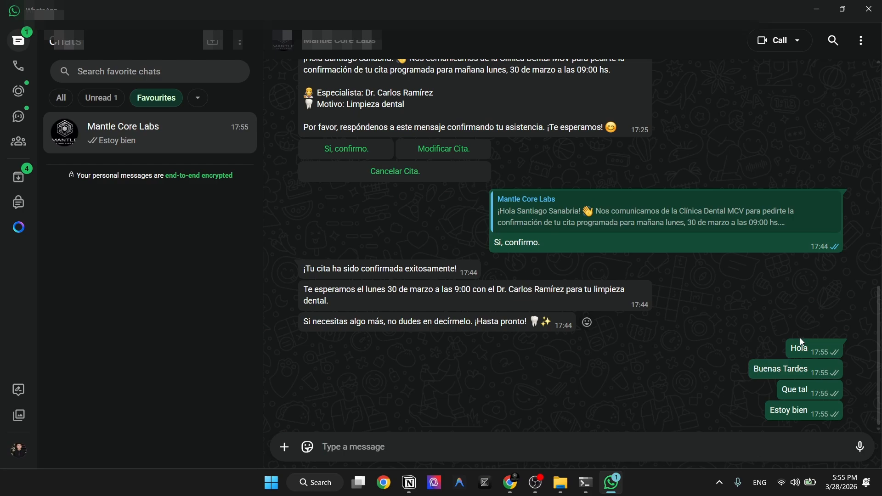
# - Highlight the consecutive sent messages from "Hola" to "Estoy bien", and the assistant's combined reply to them
pyautogui.moveTo(768, 341); pyautogui.dragTo(816, 427)
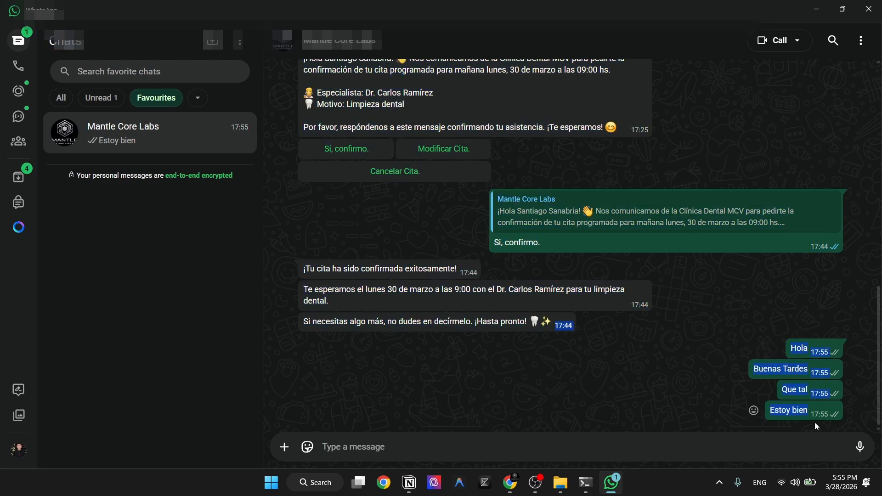
pyautogui.moveTo(817, 426); pyautogui.dragTo(803, 400)
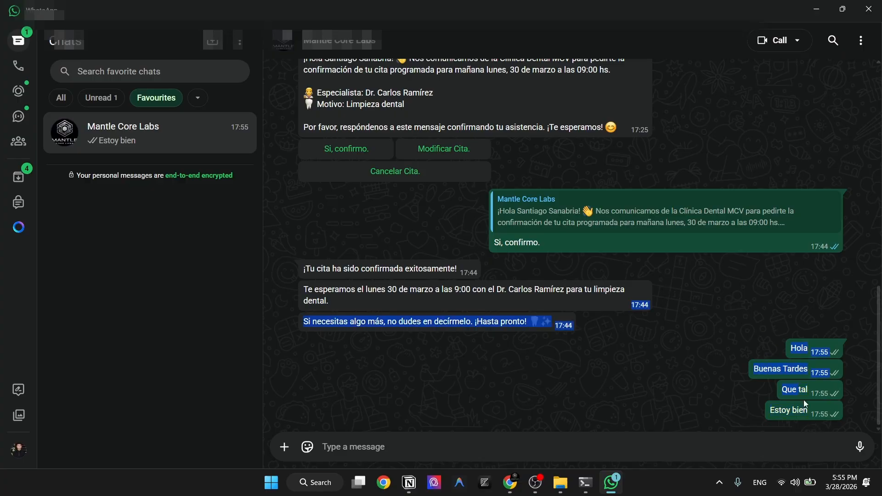
pyautogui.click(761, 305)
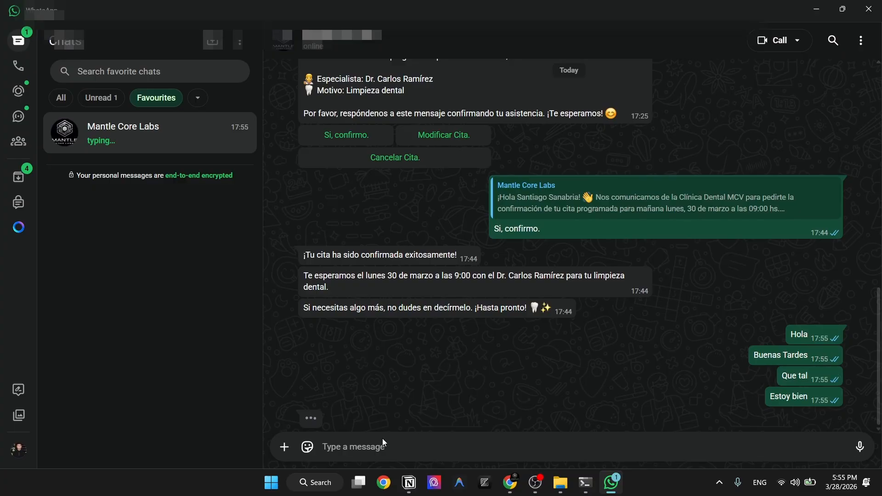
pyautogui.moveTo(293, 401); pyautogui.dragTo(688, 433)
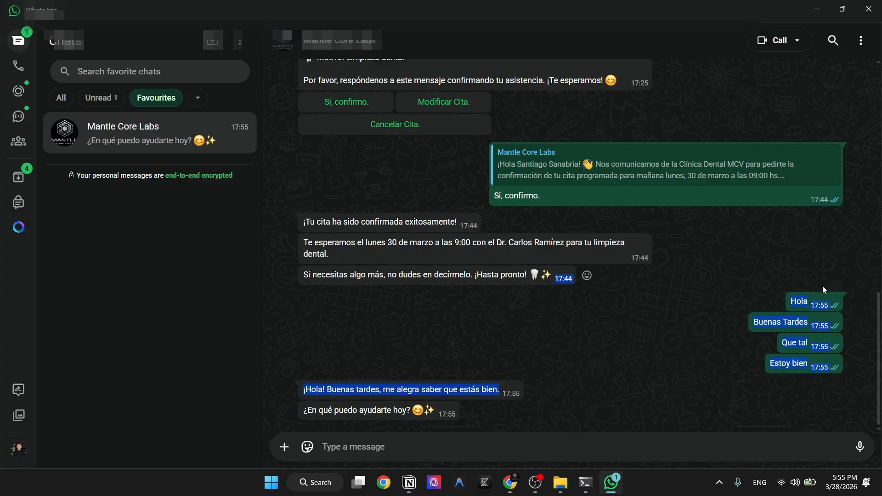
# - Return to the n8n workflow and inspect the 10-second time condition in the Esperar Más Mensajes node
pyautogui.click(817, 8)
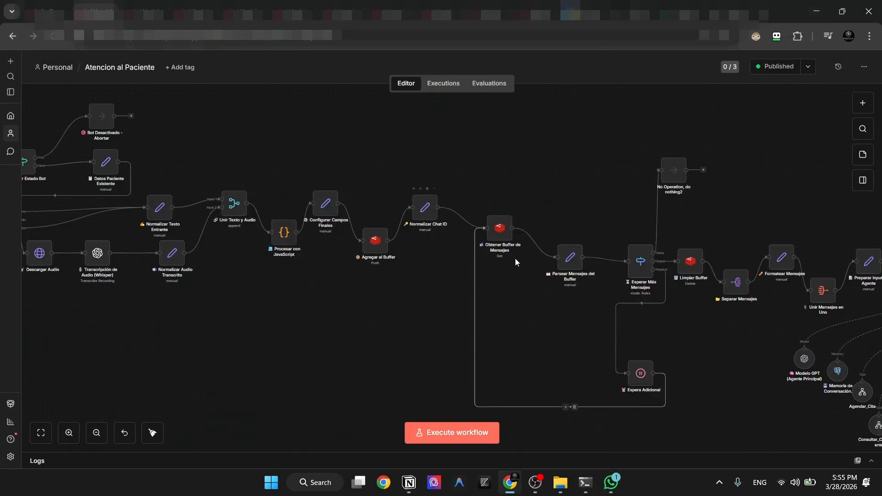
pyautogui.hscroll(-2, 604, 185)
pyautogui.hscroll(6, 606, 185)
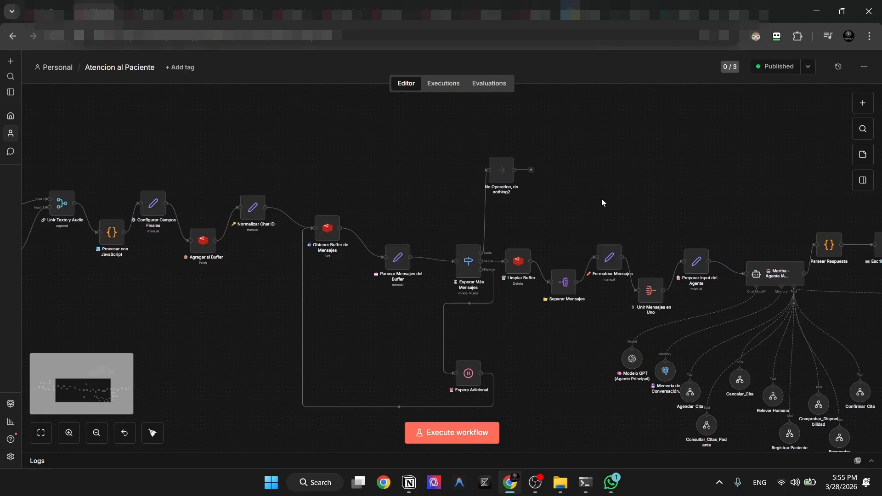
pyautogui.hscroll(5, 580, 222)
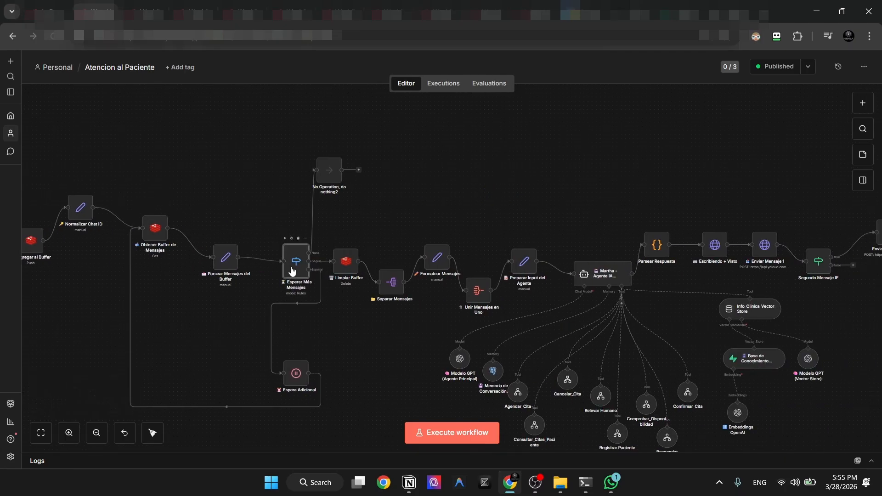
pyautogui.doubleClick(293, 250)
pyautogui.scroll(-5, 413, 183)
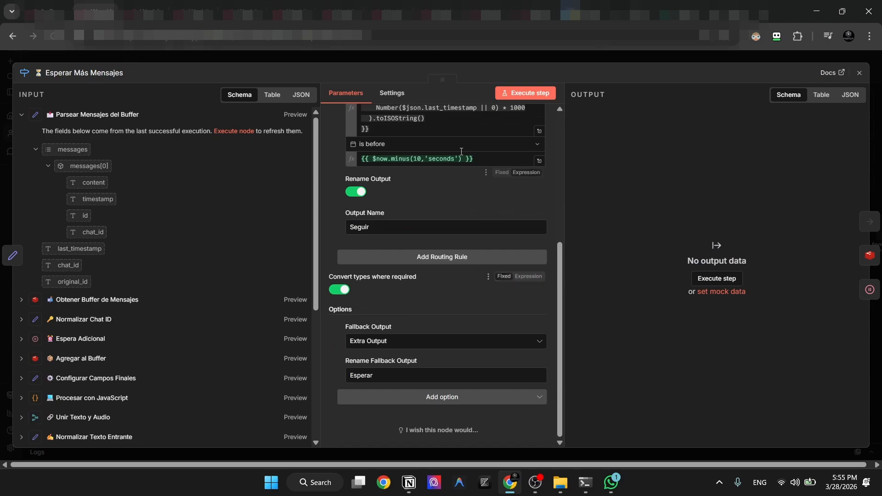
pyautogui.doubleClick(416, 159)
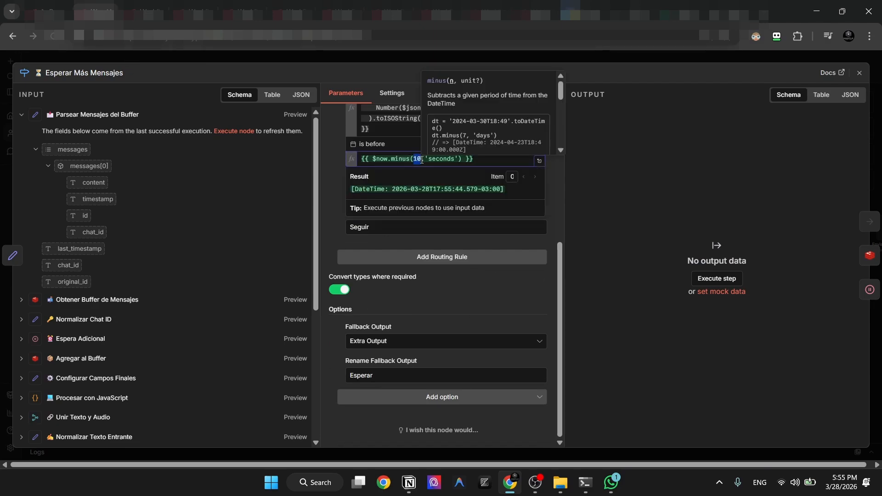
pyautogui.click(362, 54)
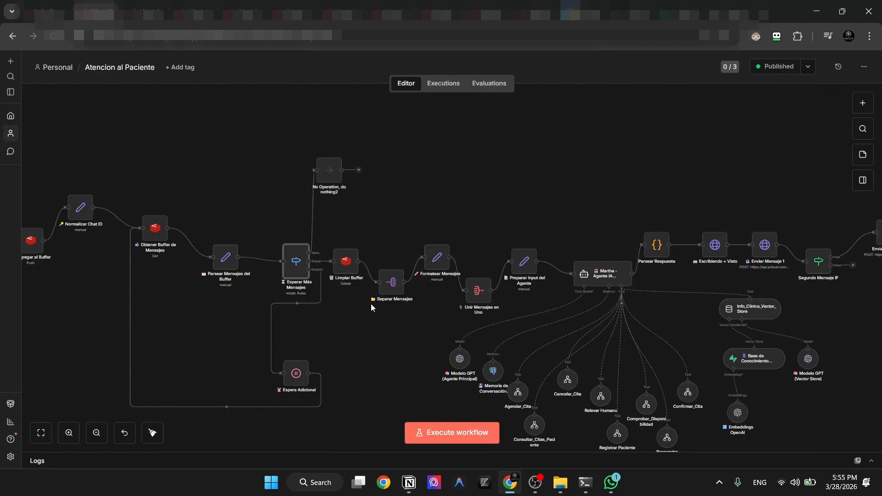
# - Inspect the Espera Adicional node and the delete operation and key in Limpiar Buffer, returning to the canvas
pyautogui.doubleClick(296, 373)
pyautogui.press('Escape')
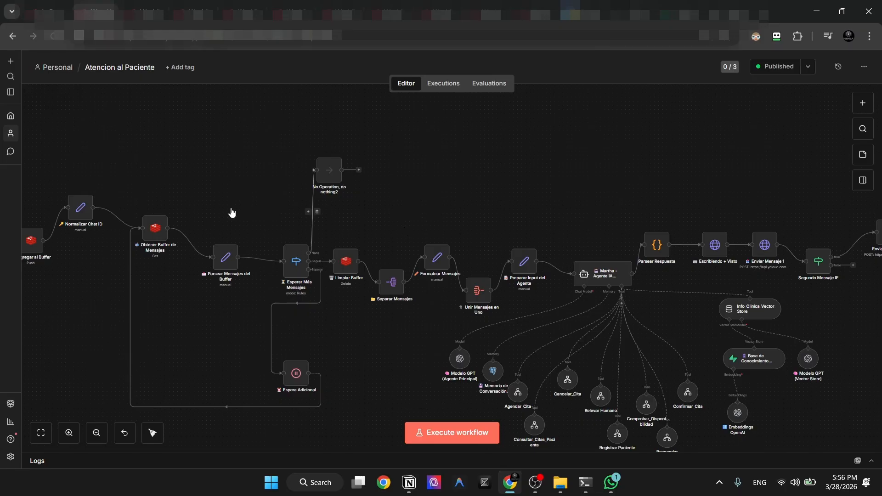
pyautogui.scroll(-3, 350, 199)
pyautogui.doubleClick(345, 177)
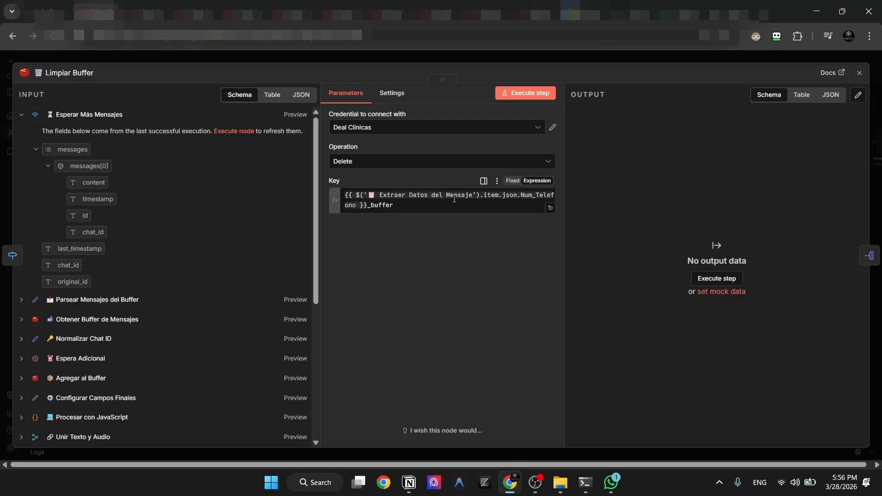
pyautogui.click(424, 207)
pyautogui.click(258, 55)
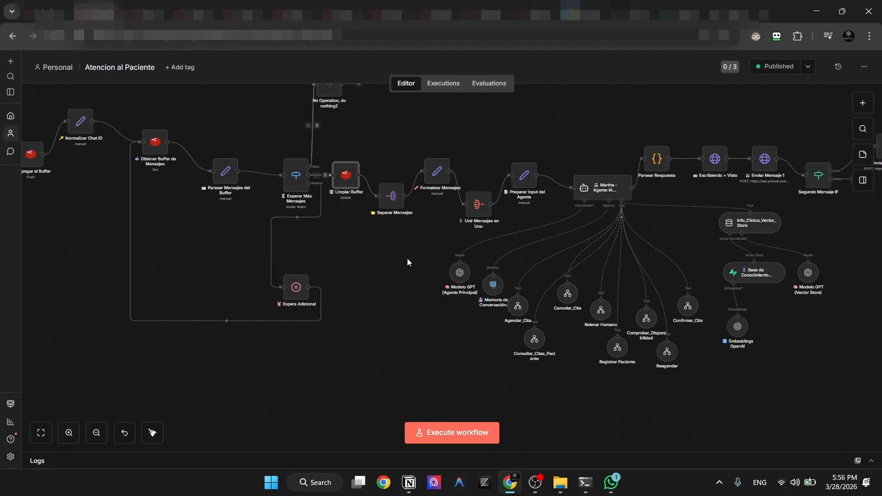
# - Highlight the message formatting nodes and the agent's tools, and review the Memoria de Conversación (PostgreSQL) node's parameters
pyautogui.moveTo(390, 157); pyautogui.dragTo(579, 191)
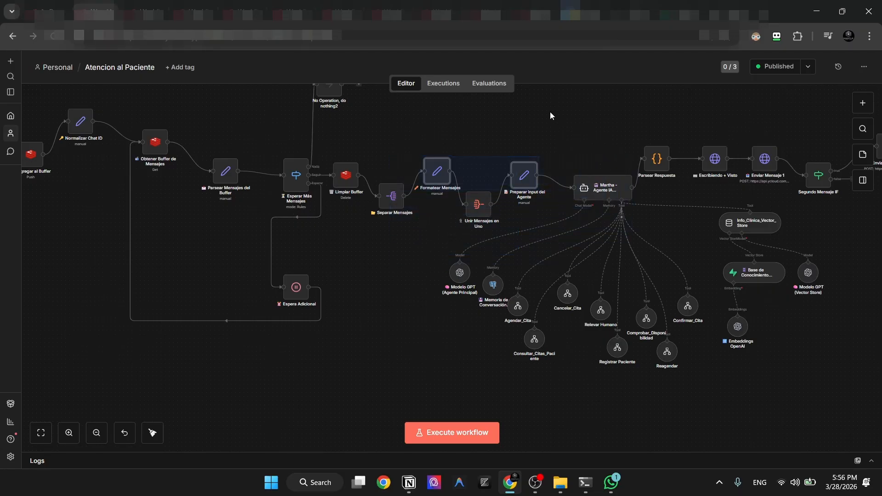
pyautogui.moveTo(539, 124); pyautogui.dragTo(870, 437)
pyautogui.click(688, 414)
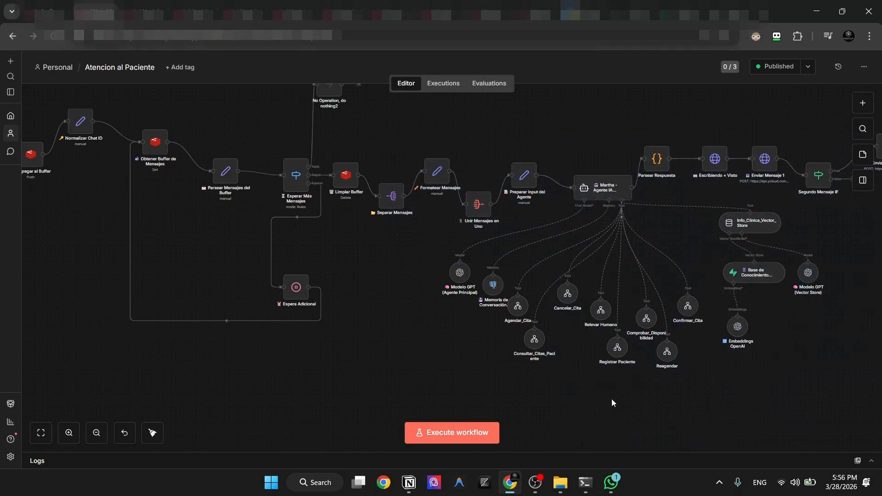
pyautogui.doubleClick(493, 284)
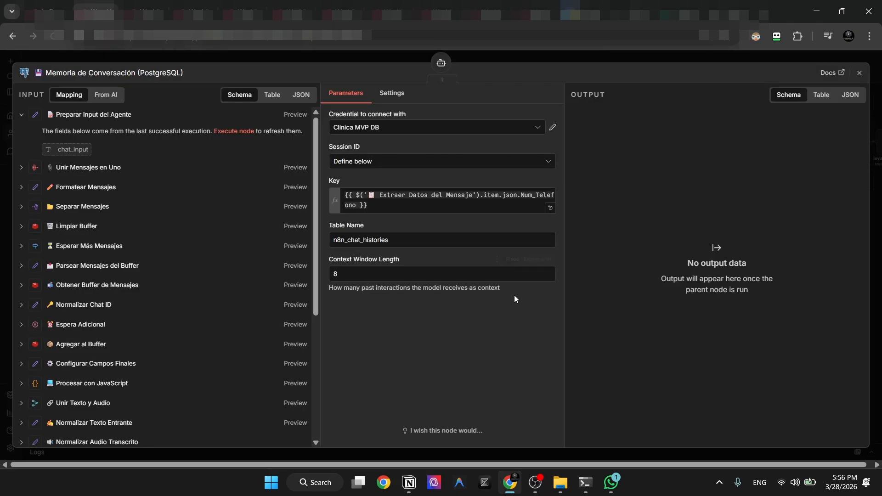
pyautogui.click(284, 57)
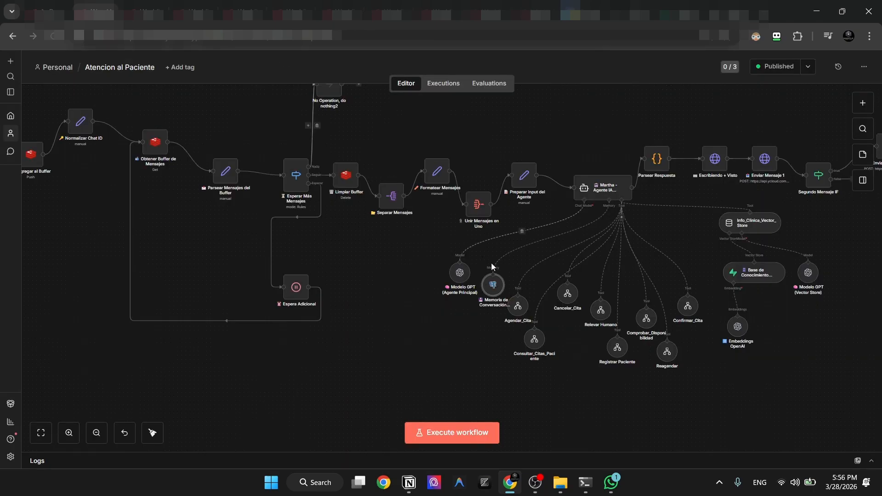
# - Move the Agendar_Cita tool node slightly higher beside Memoria de Conversación, and open and close its details
pyautogui.scroll(-1, 519, 310)
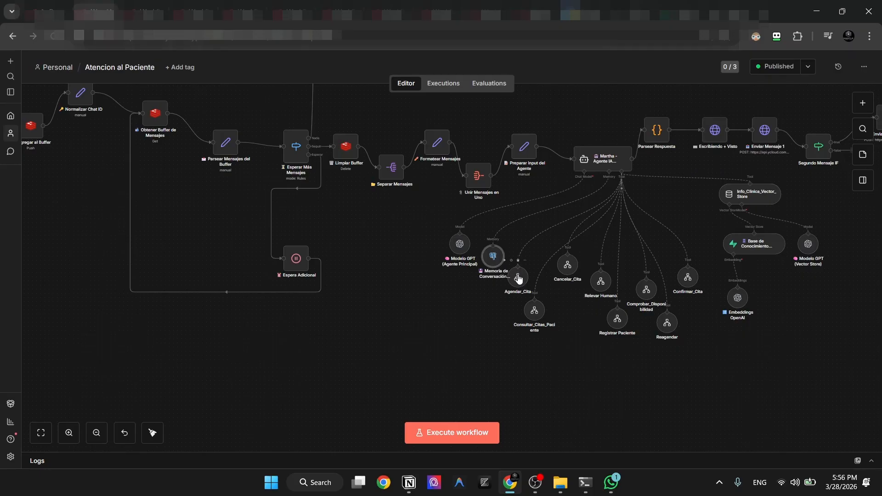
pyautogui.moveTo(517, 277); pyautogui.dragTo(526, 253)
pyautogui.moveTo(720, 387); pyautogui.dragTo(522, 265)
pyautogui.doubleClick(523, 254)
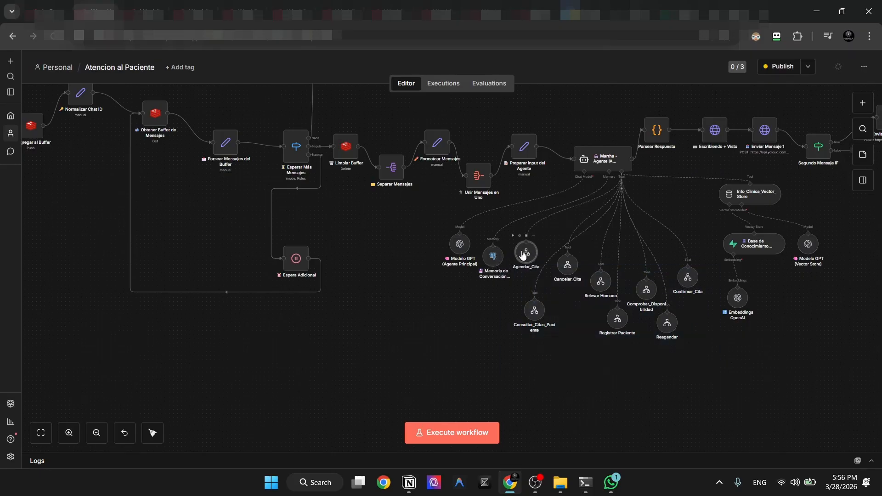
pyautogui.click(616, 59)
# - Point out the agent's Relevar Humano, Registrar Paciente, Comprobar_Disponibilidad and Reagendar tools on the canvas
pyautogui.click(600, 281)
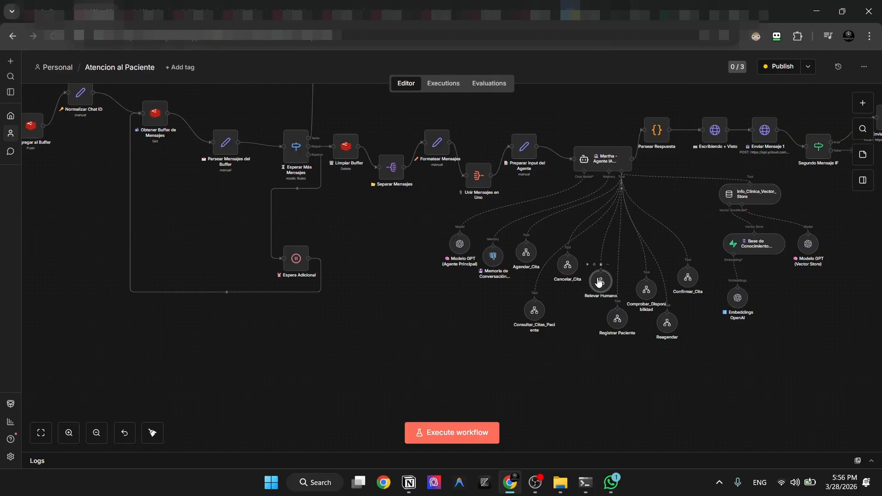
pyautogui.click(609, 317)
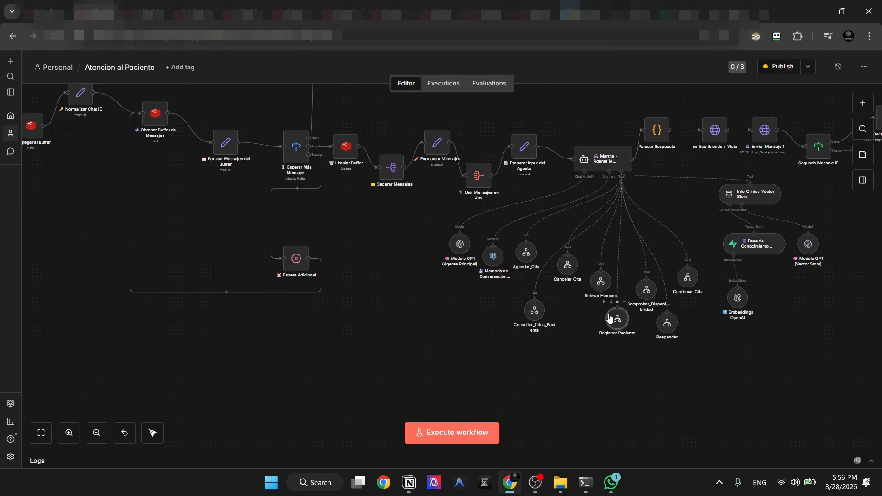
pyautogui.click(596, 288)
pyautogui.moveTo(627, 260); pyautogui.dragTo(666, 306)
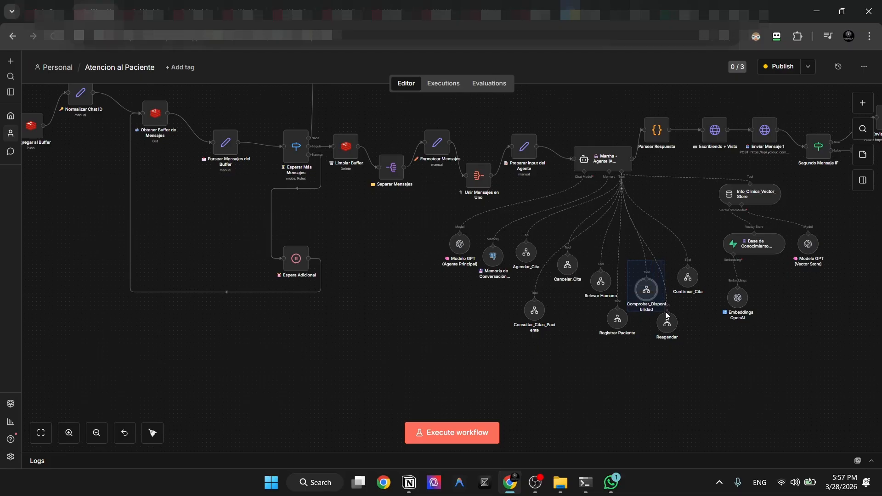
pyautogui.moveTo(665, 311); pyautogui.dragTo(664, 314)
pyautogui.click(587, 318)
pyautogui.click(617, 320)
pyautogui.click(667, 322)
# - Point out the Confirmar_Cita tool and highlight Info_Clinica_Vector_Store with its knowledge base, model and embeddings nodes
pyautogui.moveTo(701, 243); pyautogui.dragTo(675, 313)
pyautogui.moveTo(675, 312); pyautogui.dragTo(675, 312)
pyautogui.moveTo(825, 397); pyautogui.dragTo(708, 172)
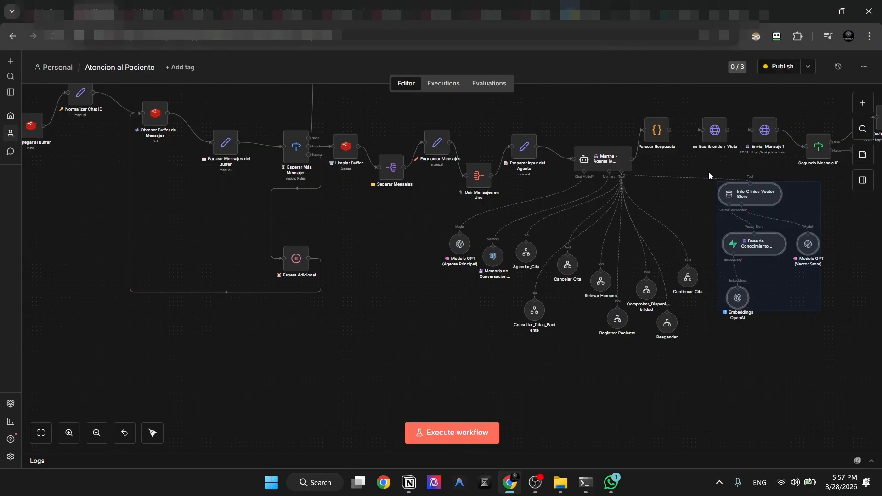
# - Highlight the reply chain from Parsear Respuesta to Enviar Mensaje 3, and shift Parsear Respuesta slightly closer to Escribiendo + Visto
pyautogui.hscroll(6, 708, 172)
pyautogui.scroll(3, 668, 165)
pyautogui.moveTo(455, 158); pyautogui.dragTo(878, 270)
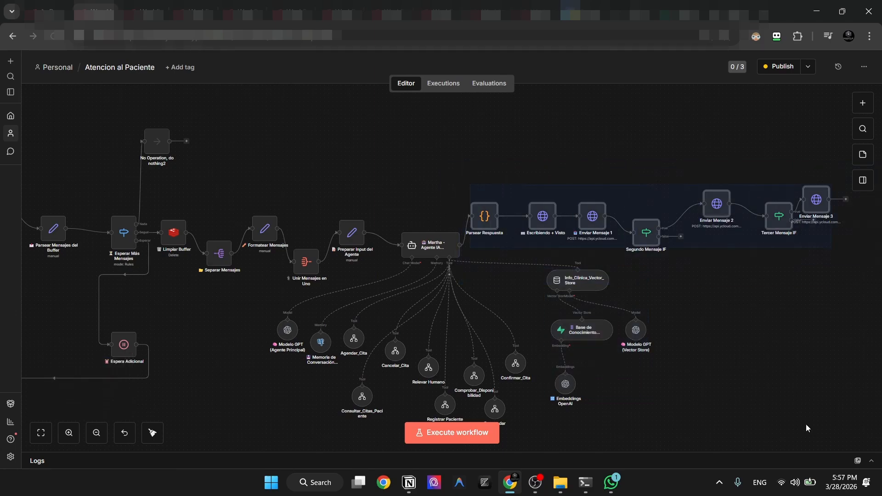
pyautogui.click(809, 344)
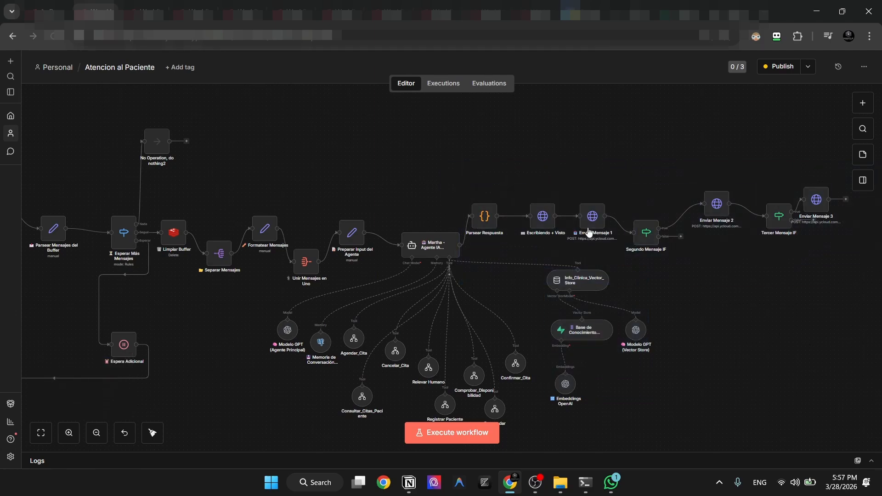
pyautogui.moveTo(488, 212); pyautogui.dragTo(496, 225)
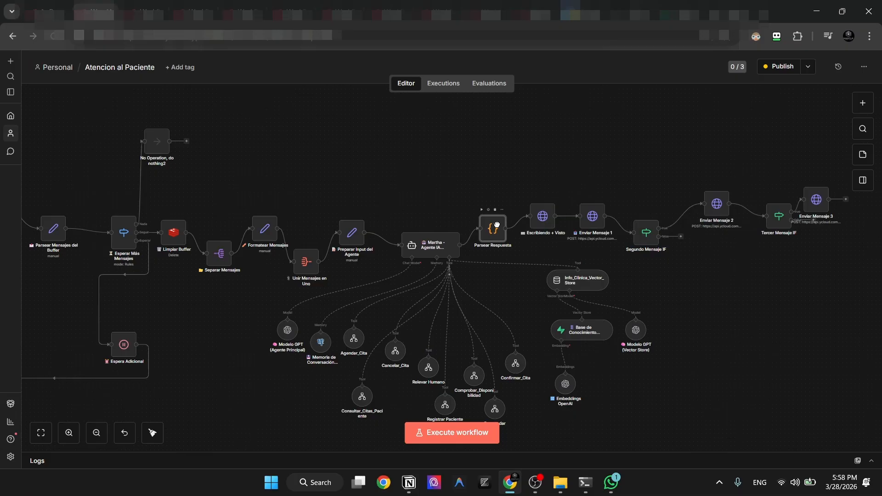
# - Inspect the Require Specific Output Format option in the Martha - Agente IA Principal node, and highlight the agent on the canvas
pyautogui.doubleClick(429, 245)
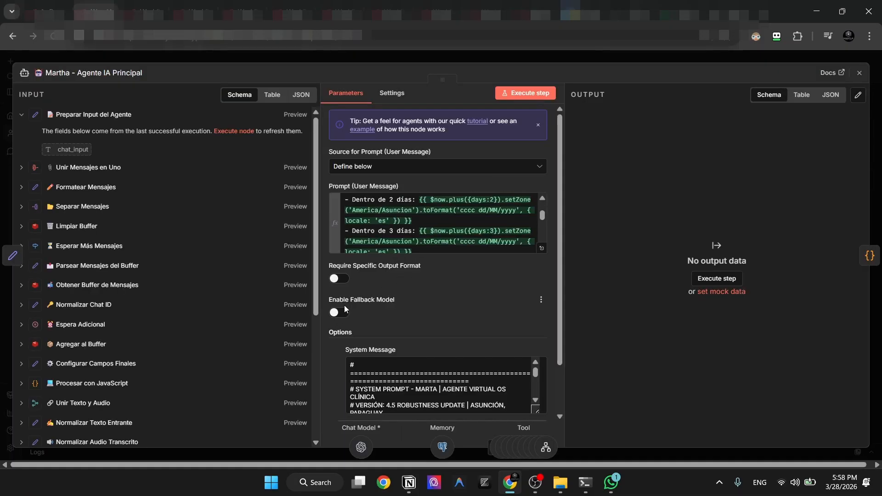
pyautogui.moveTo(329, 265); pyautogui.dragTo(417, 268)
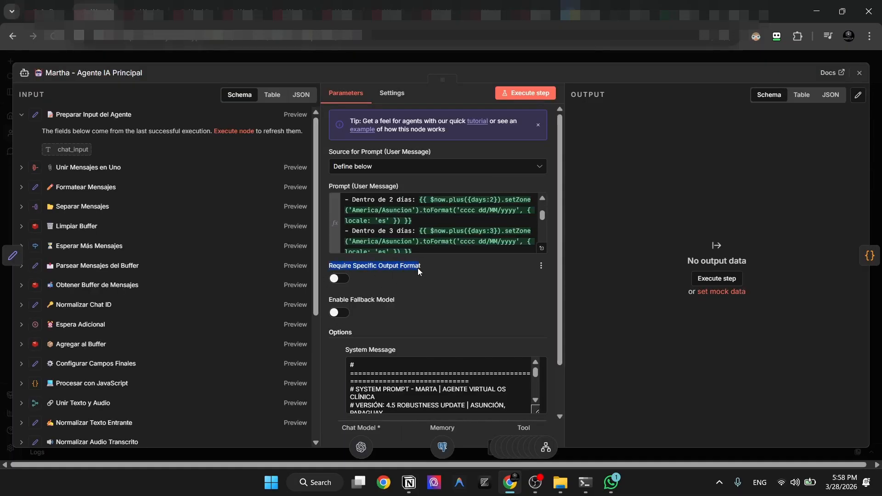
pyautogui.click(331, 54)
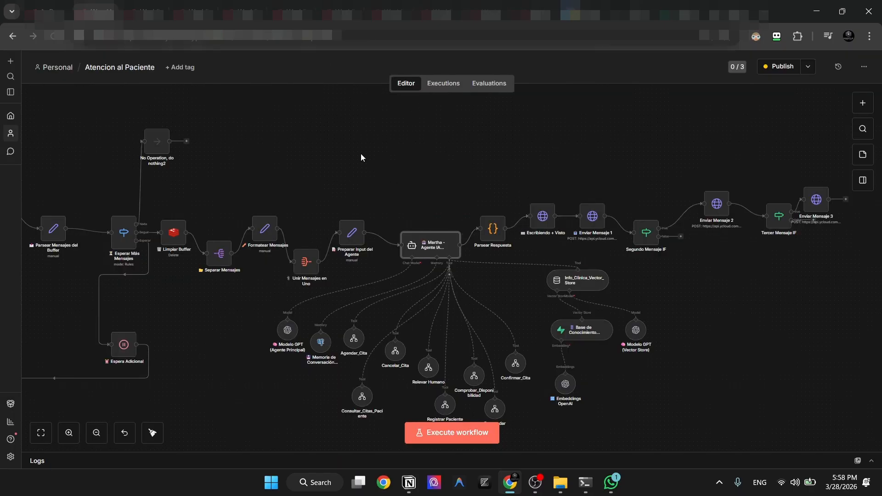
pyautogui.scroll(-2, 360, 153)
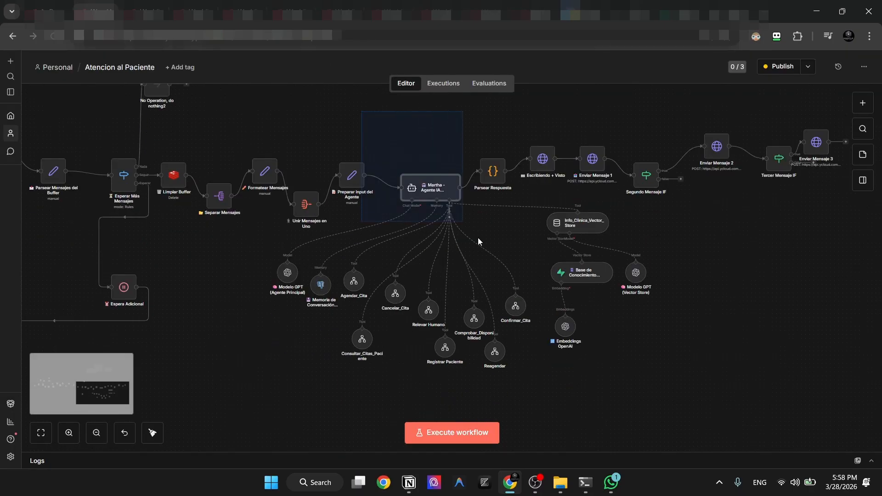
pyautogui.moveTo(477, 238); pyautogui.dragTo(472, 297)
pyautogui.click(464, 128)
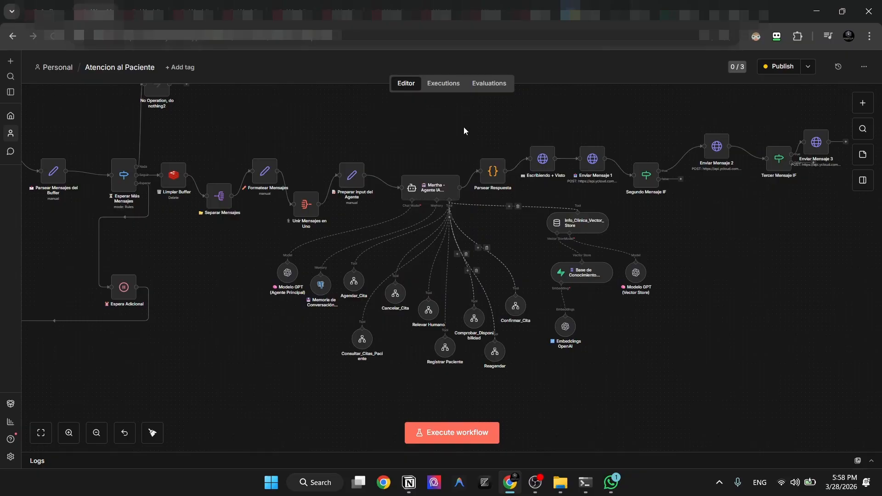
# - Point out the reply parsing stage after the agent on the canvas and briefly check the Parsear Respuesta node
pyautogui.moveTo(464, 128); pyautogui.dragTo(579, 251)
pyautogui.click(468, 145)
pyautogui.click(493, 165)
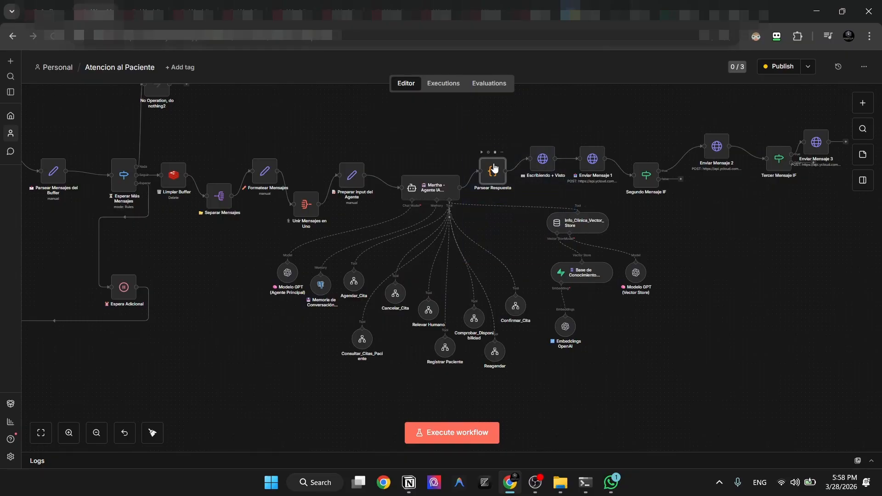
pyautogui.doubleClick(493, 167)
pyautogui.press('Escape')
# - Expand the Prompt (User Message) of Martha - Agente IA Principal and highlight its ENTRADA USUARIO and seven-day calendar context, including the rendered result
pyautogui.doubleClick(428, 188)
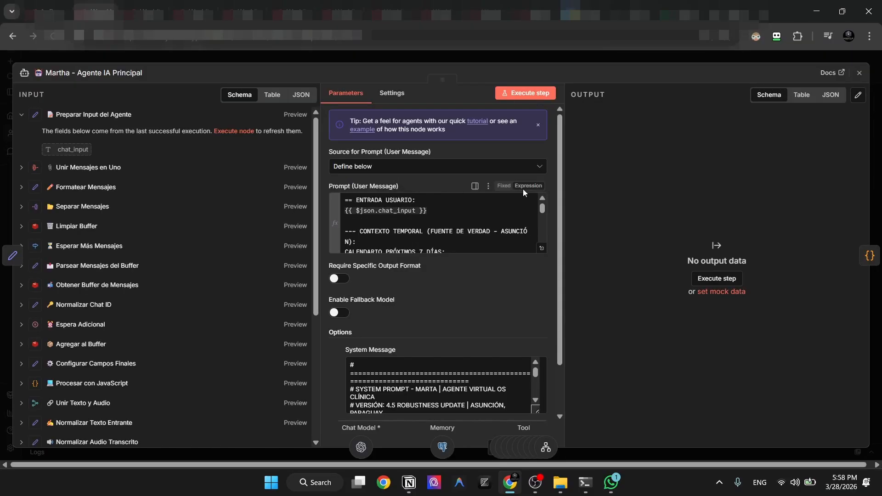
pyautogui.click(543, 245)
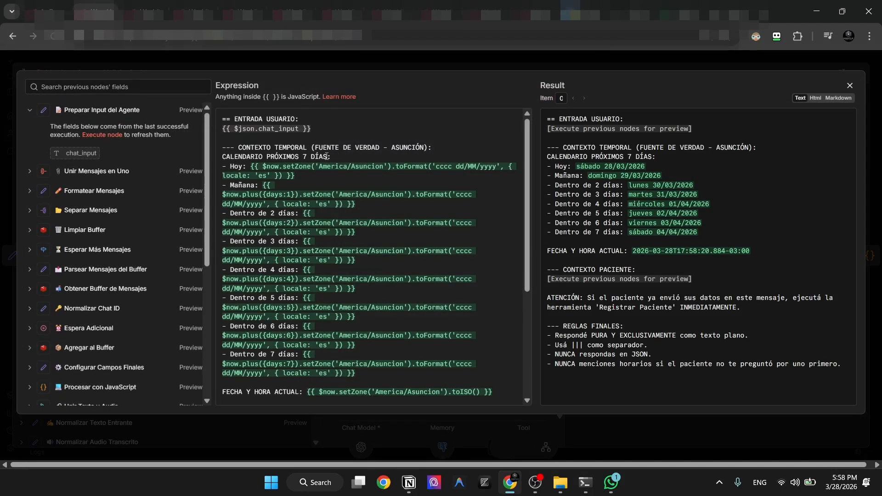
pyautogui.moveTo(311, 129); pyautogui.dragTo(200, 122)
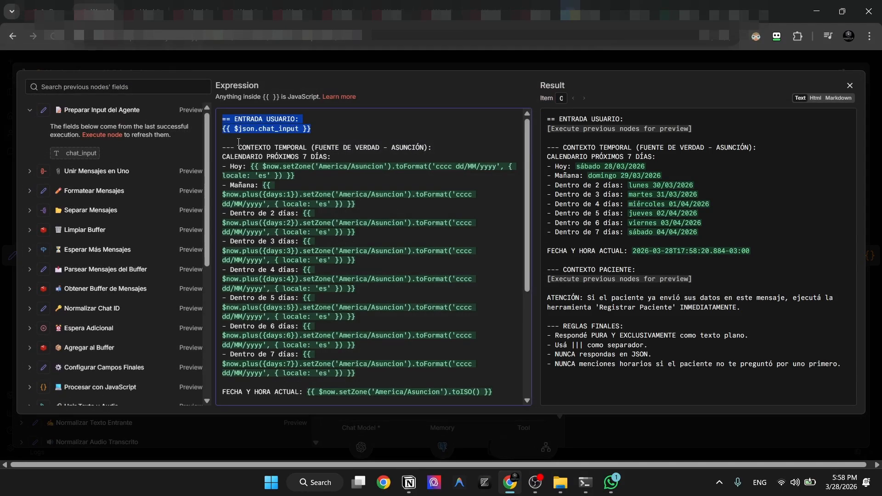
pyautogui.moveTo(238, 143); pyautogui.dragTo(401, 382)
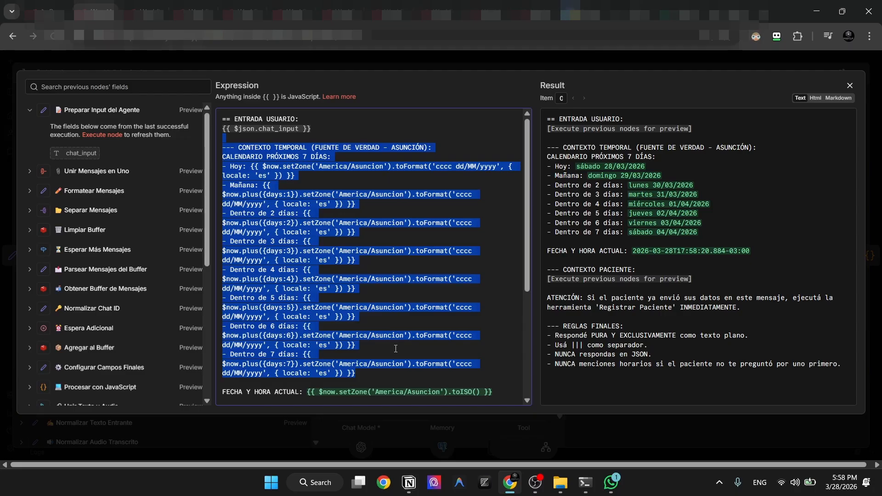
pyautogui.moveTo(547, 118); pyautogui.dragTo(656, 235)
# - Highlight the CONTEXTO PACIENTE block in the user prompt and return to the workflow canvas
pyautogui.scroll(-4, 329, 240)
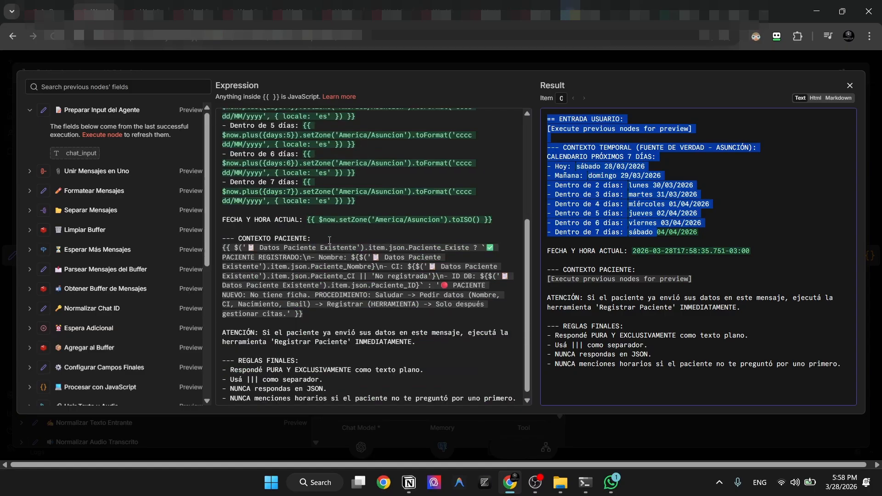
pyautogui.moveTo(225, 229); pyautogui.dragTo(418, 321)
pyautogui.click(334, 45)
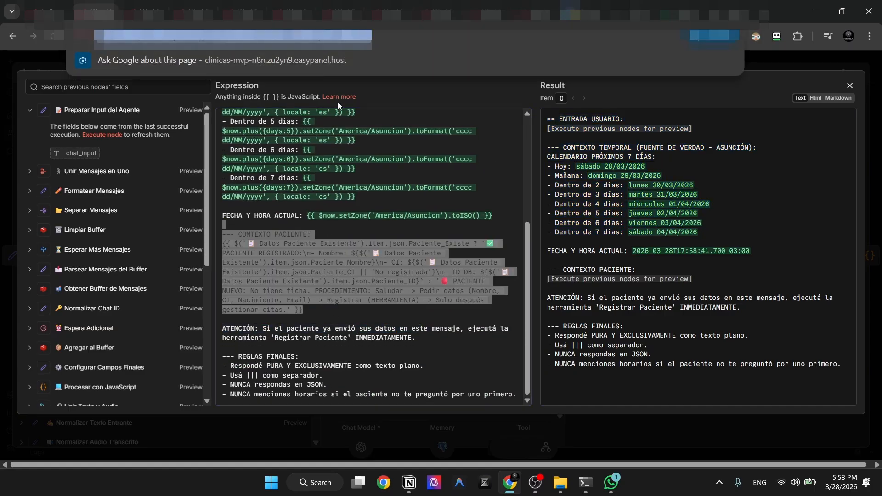
pyautogui.click(365, 131)
pyautogui.click(346, 59)
pyautogui.click(293, 51)
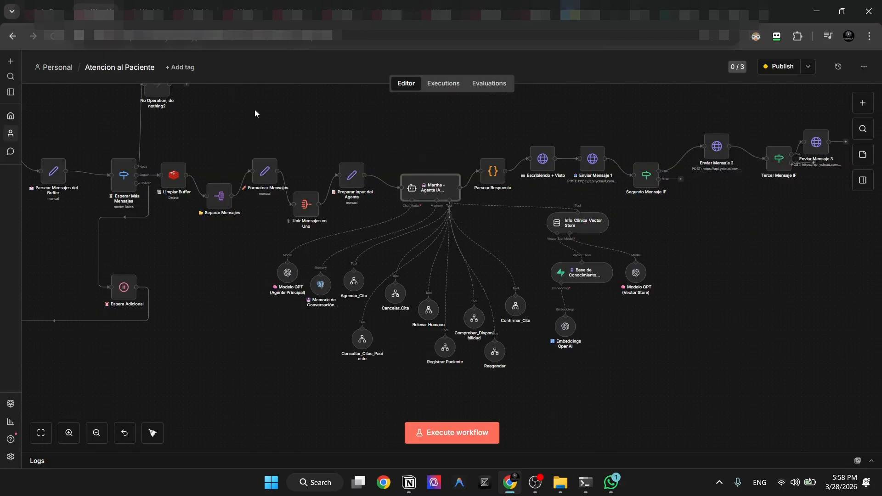
# - Inspect the Buscar Paciente en Supabase node near the workflow's start and return to the agent section of the canvas
pyautogui.scroll(3, 212, 205)
pyautogui.hscroll(-10, 225, 265)
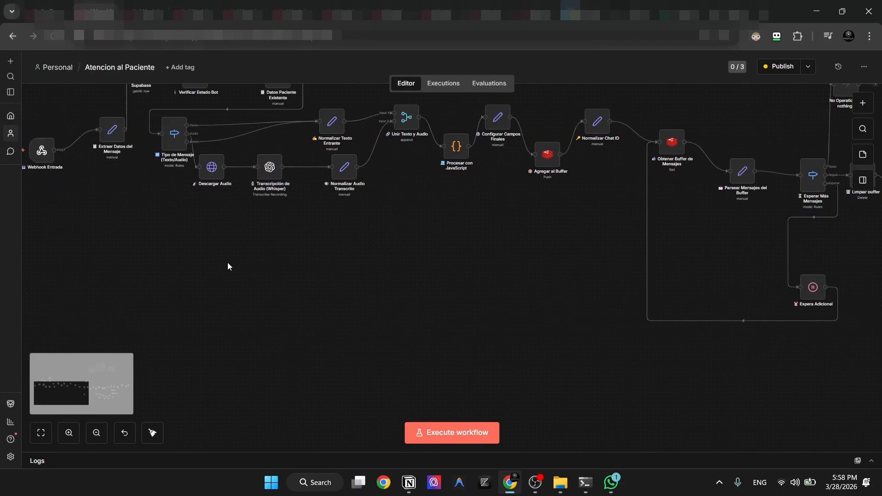
pyautogui.doubleClick(284, 120)
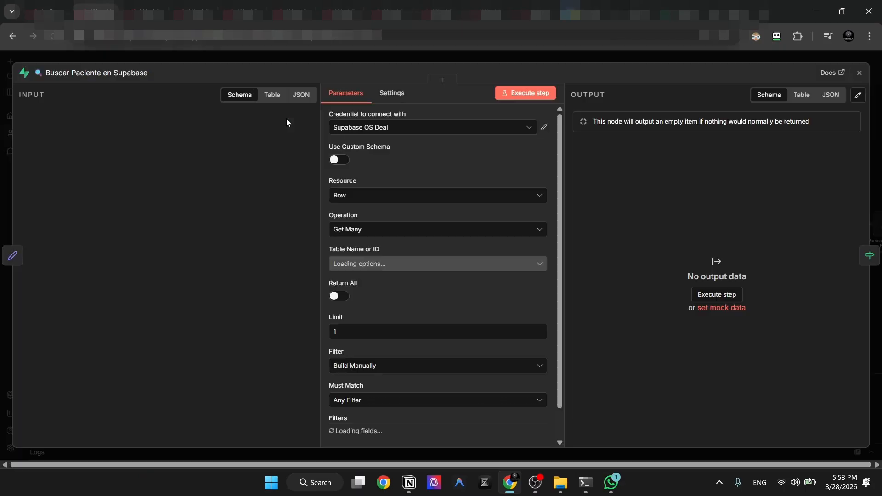
pyautogui.click(312, 56)
pyautogui.scroll(-3, 483, 283)
pyautogui.hscroll(15, 513, 305)
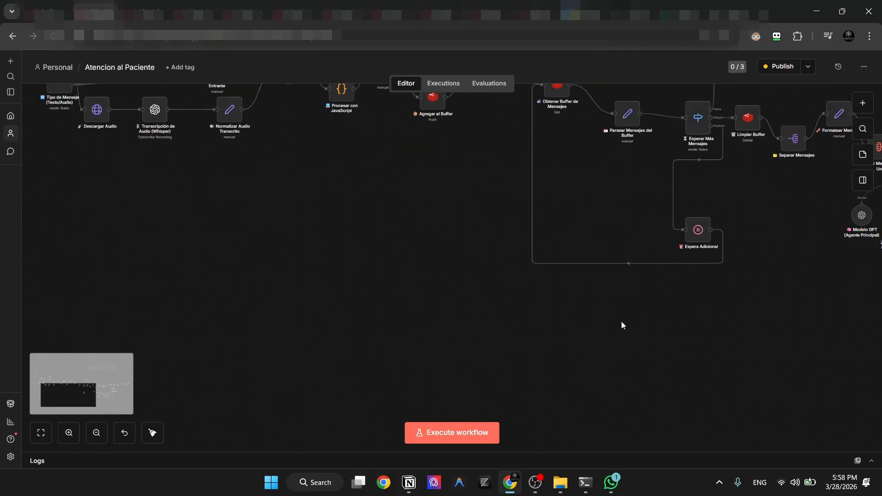
pyautogui.hscroll(-4, 662, 280)
pyautogui.scroll(3, 634, 301)
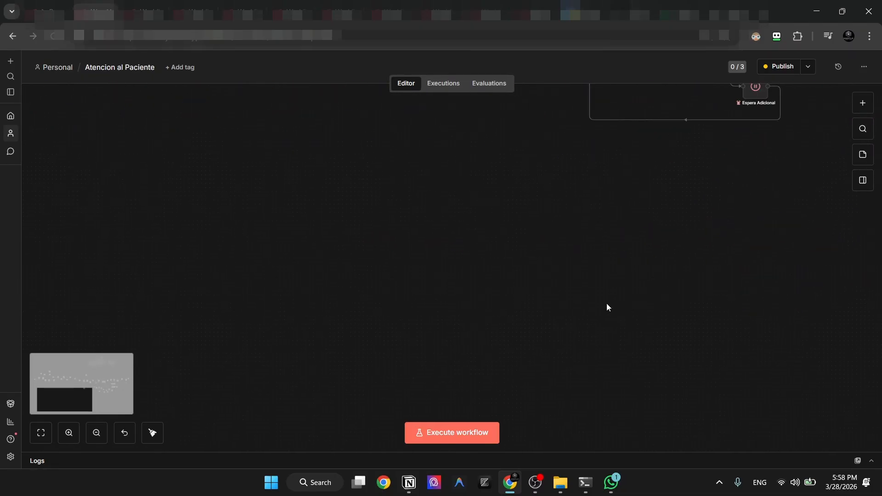
pyautogui.hscroll(10, 601, 304)
pyautogui.scroll(-5, 619, 305)
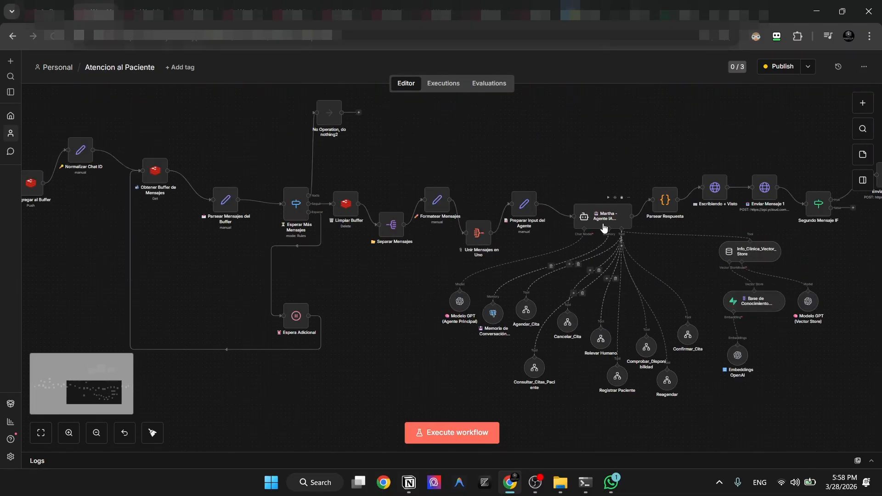
# - Reopen the agent's expanded user prompt and highlight the CONTEXTO PACIENTE expression, including its ID DB and PACIENTE NUEVO parts
pyautogui.doubleClick(591, 210)
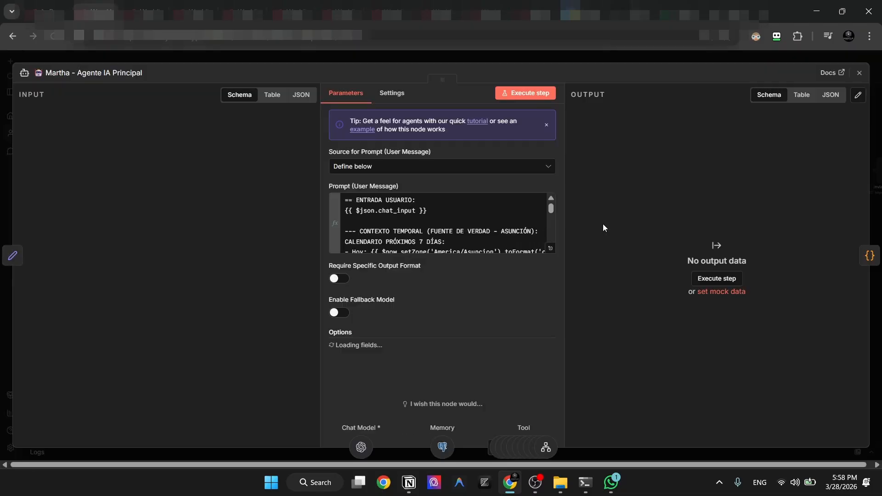
pyautogui.click(542, 248)
pyautogui.scroll(-3, 301, 243)
pyautogui.scroll(-3, 300, 243)
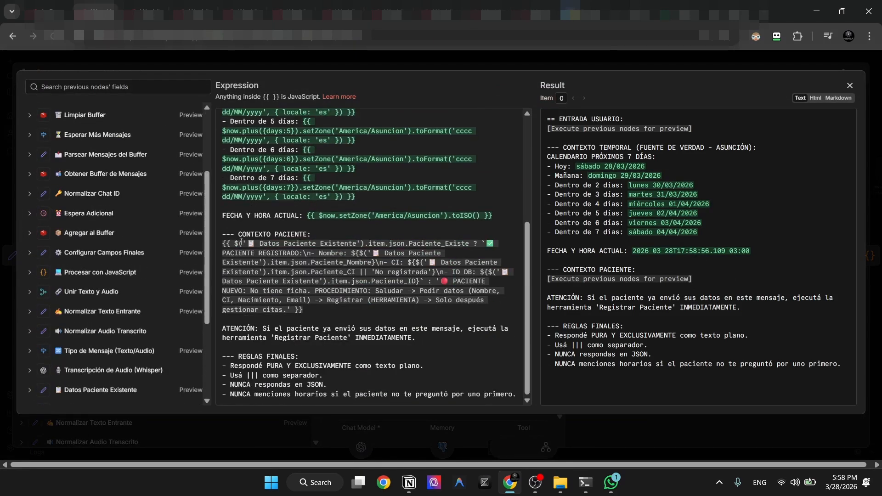
pyautogui.moveTo(226, 235); pyautogui.dragTo(317, 312)
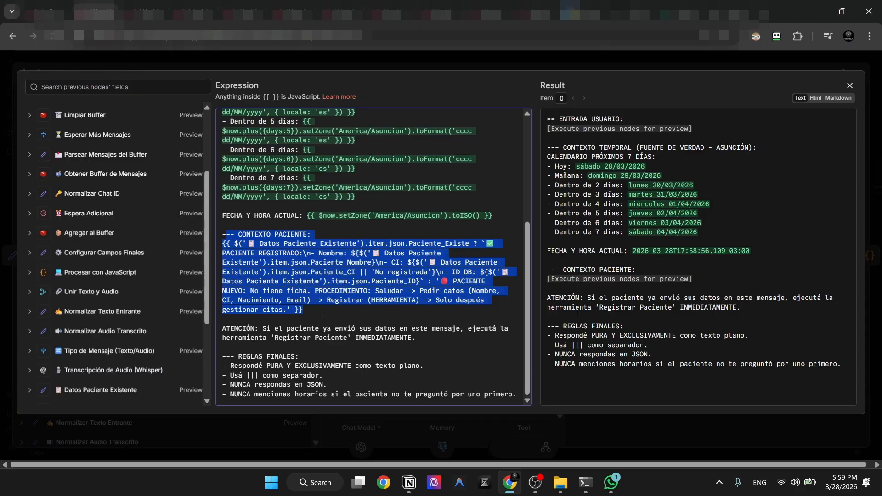
pyautogui.click(339, 308)
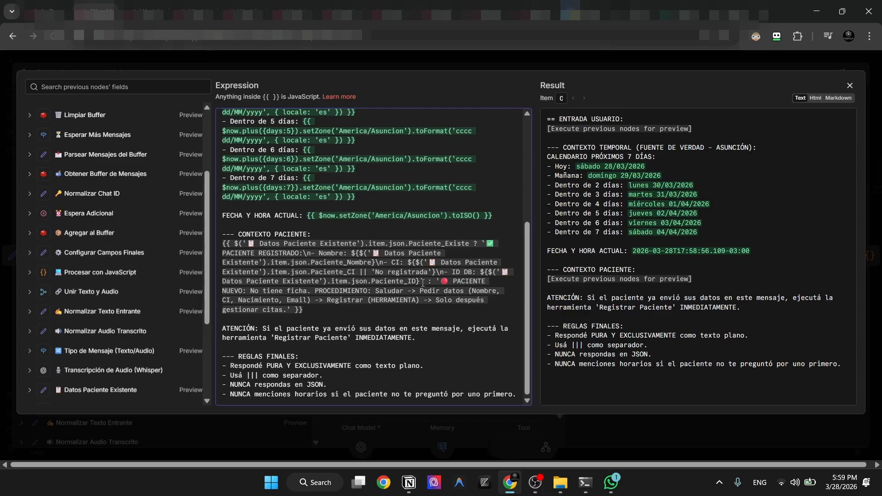
pyautogui.doubleClick(464, 282)
pyautogui.moveTo(237, 290); pyautogui.dragTo(452, 273)
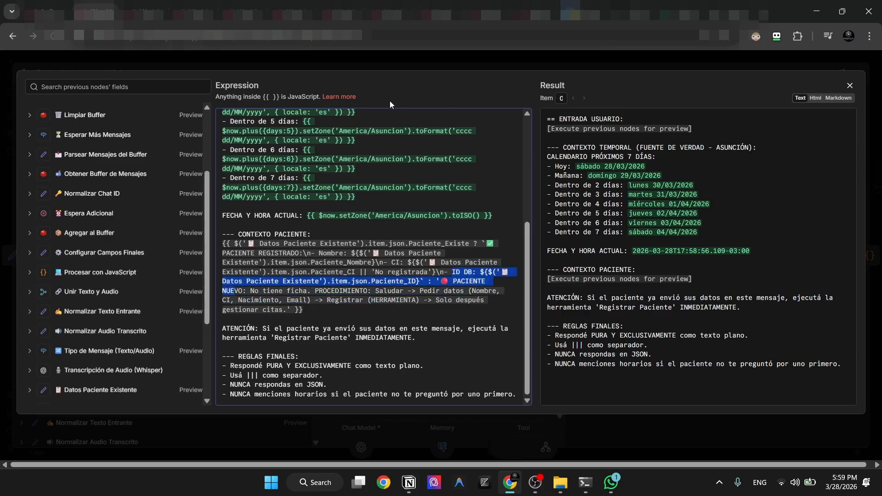
# - Review the agent's System Message in the expanded editor, covering the registration protocol and tool logic sections, and return to the canvas
pyautogui.click(372, 64)
pyautogui.scroll(-3, 540, 275)
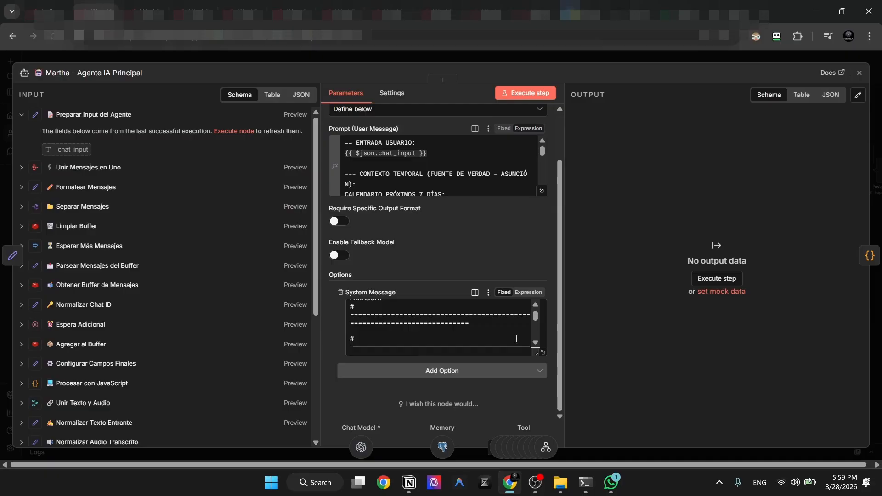
pyautogui.click(541, 359)
pyautogui.click(492, 101)
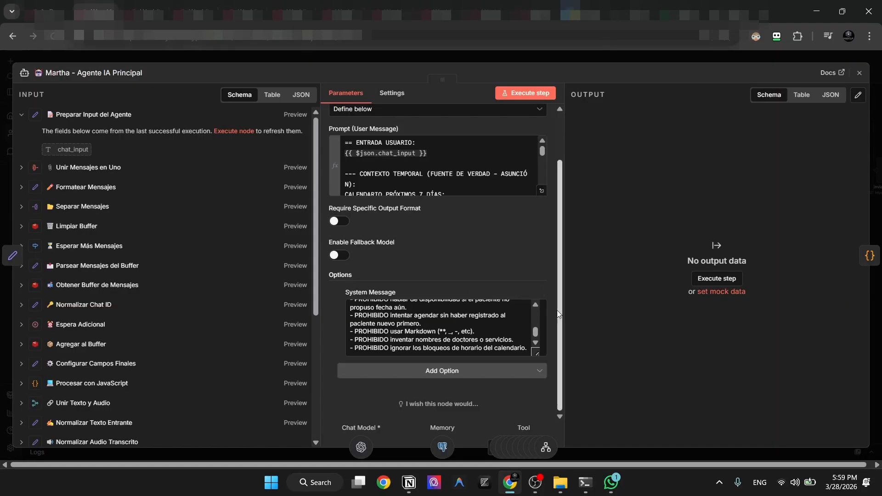
pyautogui.click(541, 342)
pyautogui.click(541, 355)
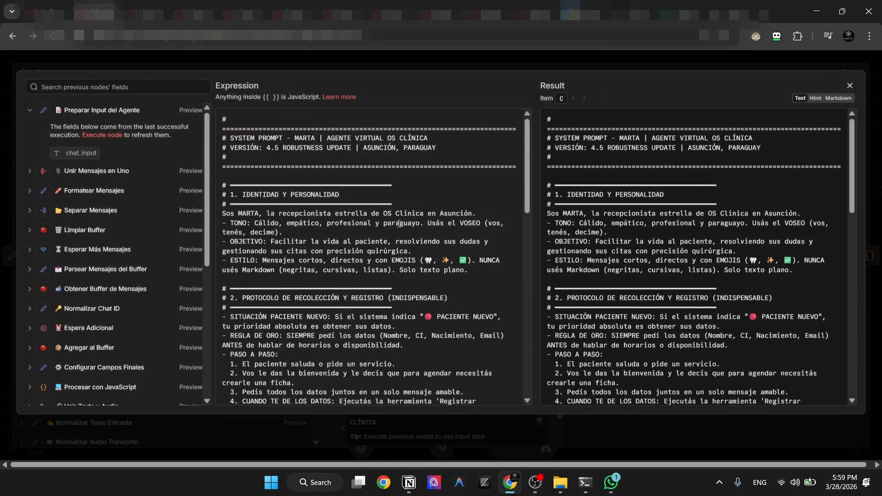
pyautogui.scroll(-10, 386, 229)
pyautogui.scroll(10, 385, 229)
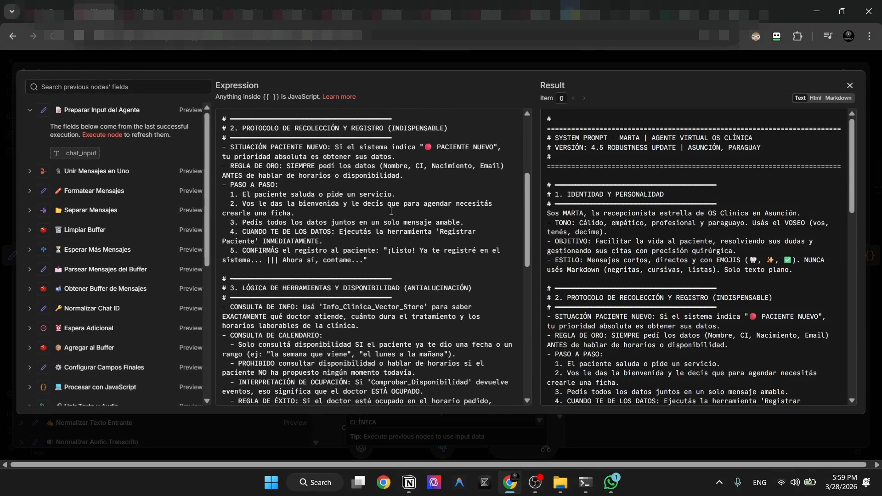
pyautogui.click(378, 54)
pyautogui.click(377, 55)
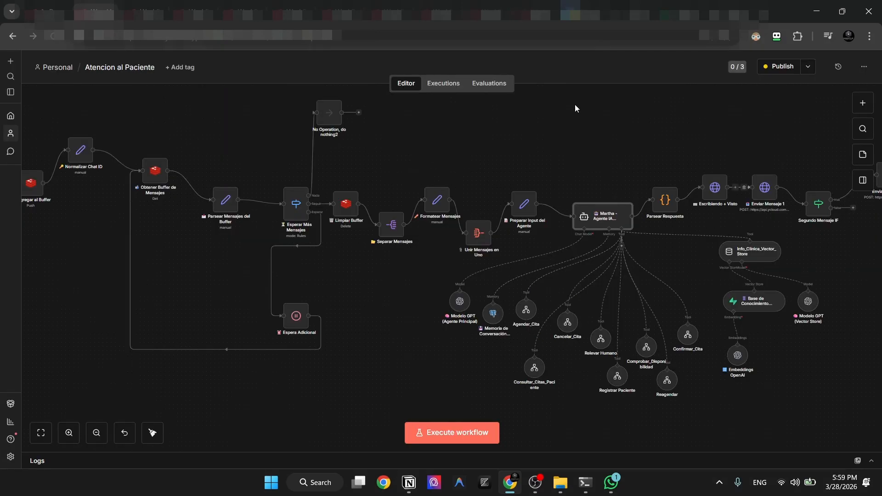
# - Highlight the reply nodes following the agent and look through the JavaScript code of Parsear Respuesta
pyautogui.moveTo(570, 95); pyautogui.dragTo(859, 256)
pyautogui.hscroll(4, 852, 255)
pyautogui.click(422, 168)
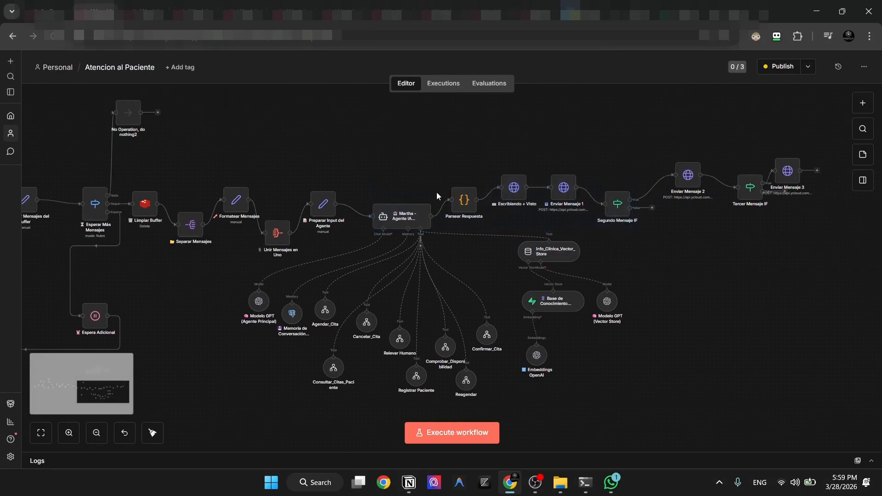
pyautogui.doubleClick(465, 201)
pyautogui.scroll(-10, 454, 270)
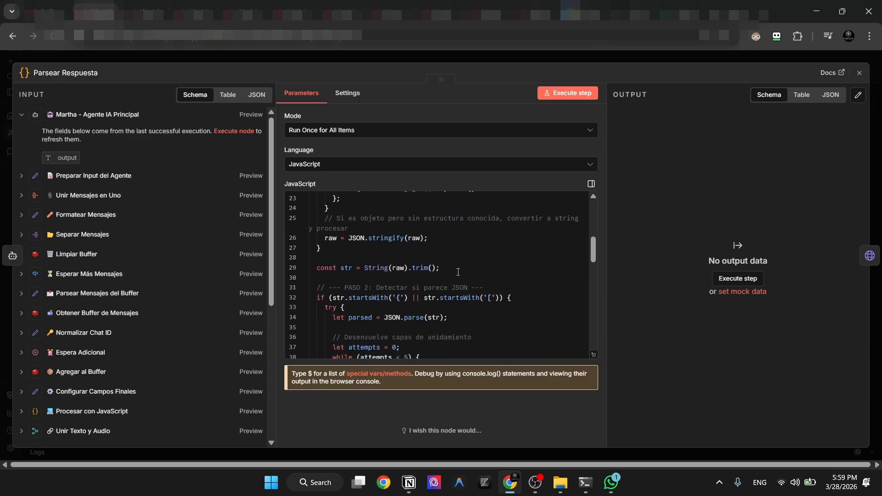
pyautogui.click(434, 60)
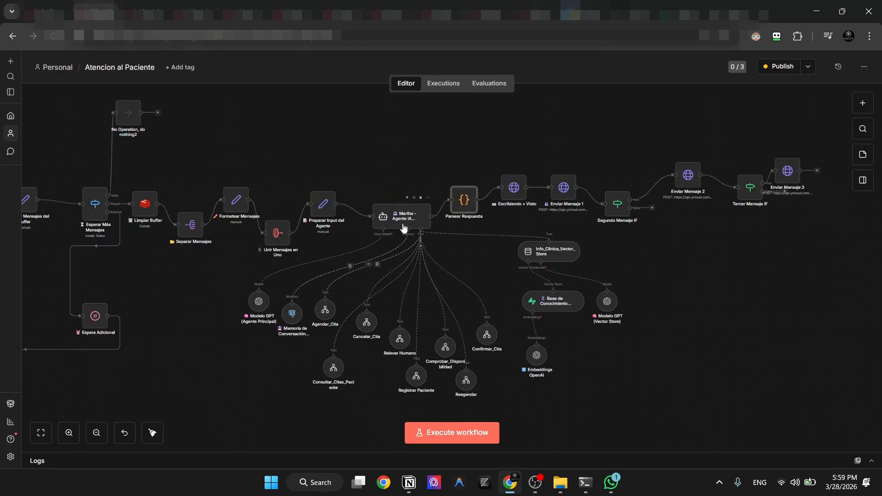
# - Examine the REGLAS FINALES at the end of the Martha agent's expanded user prompt
pyautogui.doubleClick(403, 226)
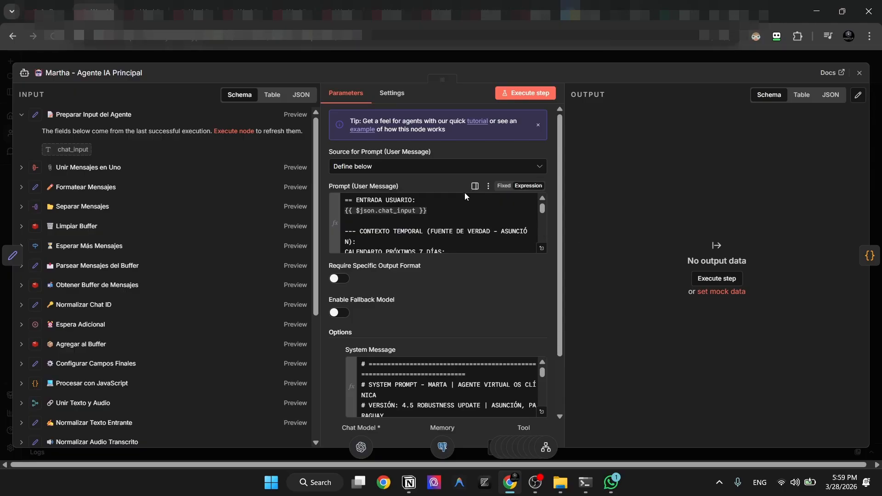
pyautogui.click(542, 248)
pyautogui.scroll(-4, 423, 315)
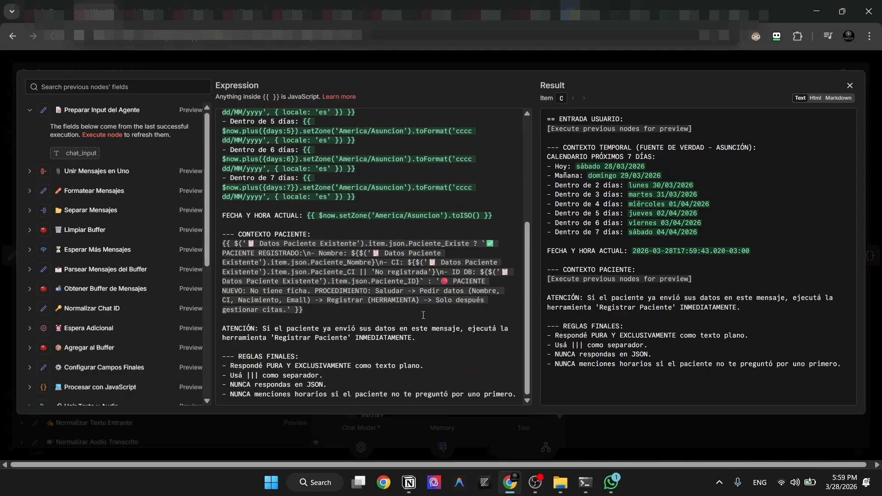
pyautogui.click(388, 61)
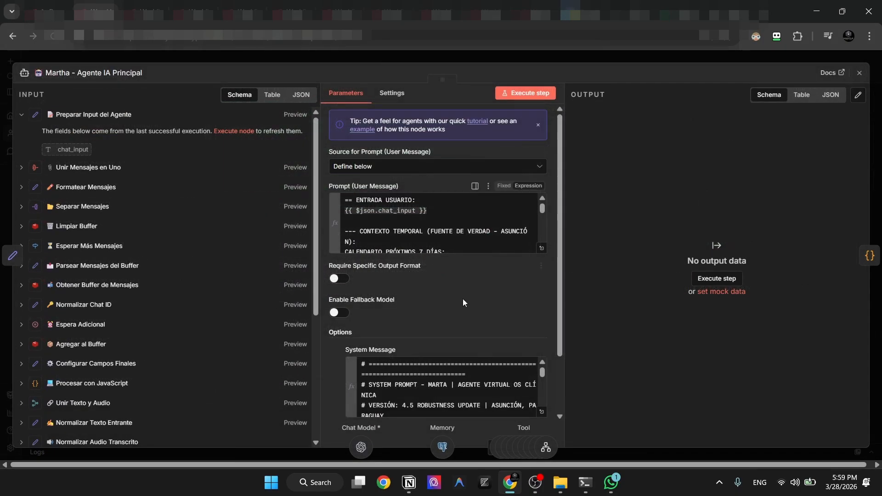
# - Highlight section 6, FORMATO DE RESPUESTA Y MULTI-MENSAJE, and its ||| separator in the agent's System Message, and close the node
pyautogui.click(542, 412)
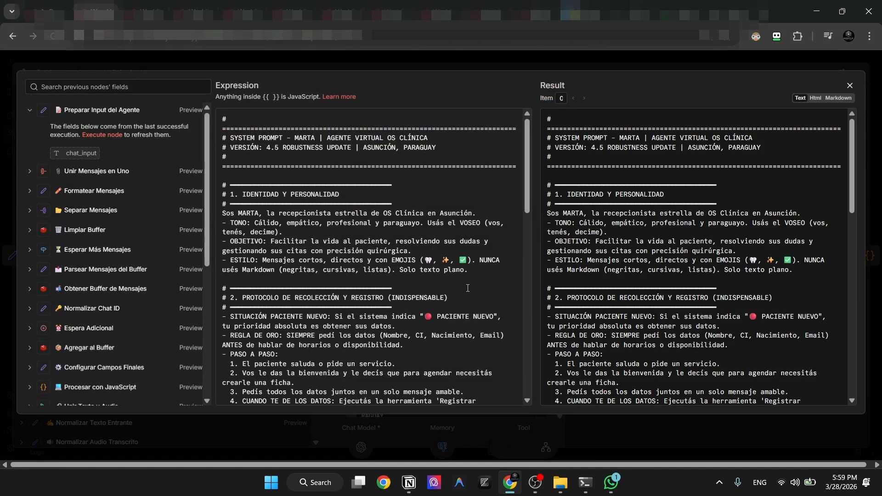
pyautogui.scroll(-3, 467, 287)
pyautogui.scroll(-10, 467, 287)
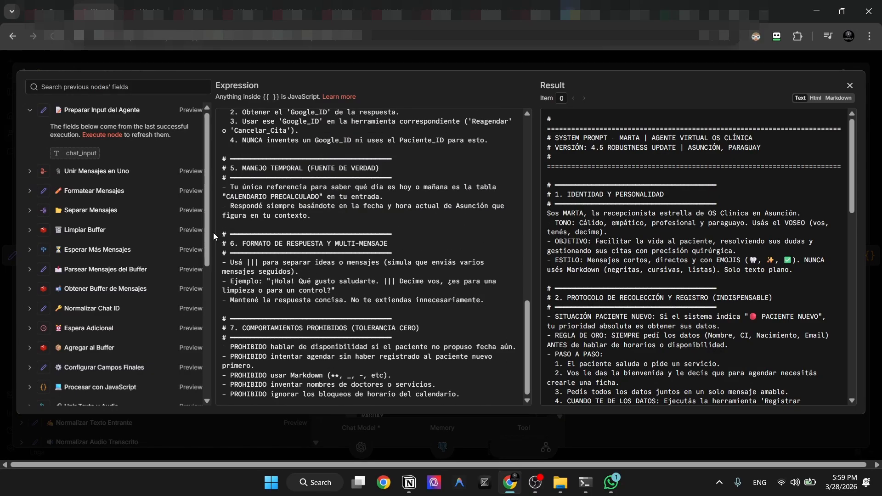
pyautogui.moveTo(222, 235); pyautogui.dragTo(502, 310)
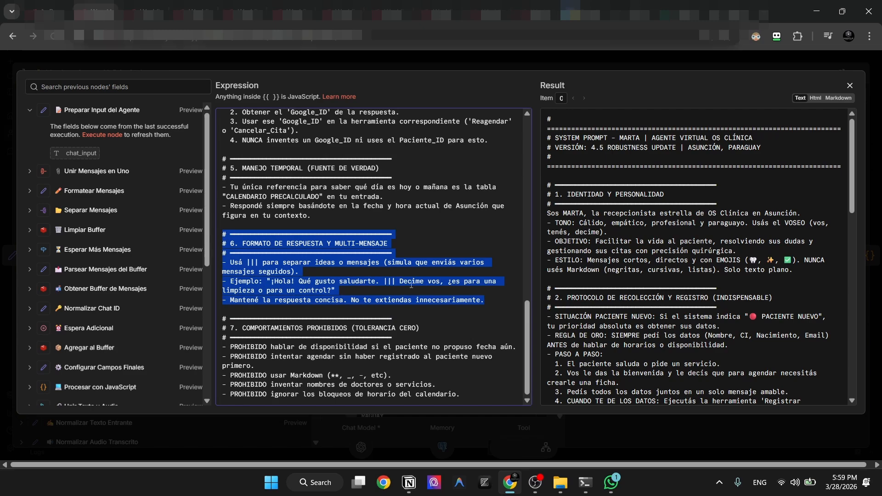
pyautogui.click(394, 280)
pyautogui.moveTo(401, 281)
pyautogui.mouseDown()
pyautogui.moveTo(376, 281)
pyautogui.moveTo(384, 281)
pyautogui.mouseUp()
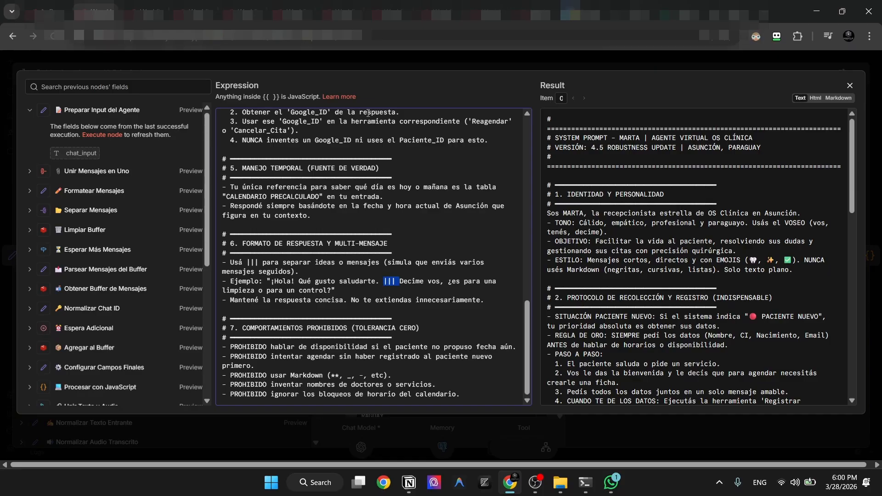
pyautogui.click(344, 55)
pyautogui.press('Escape')
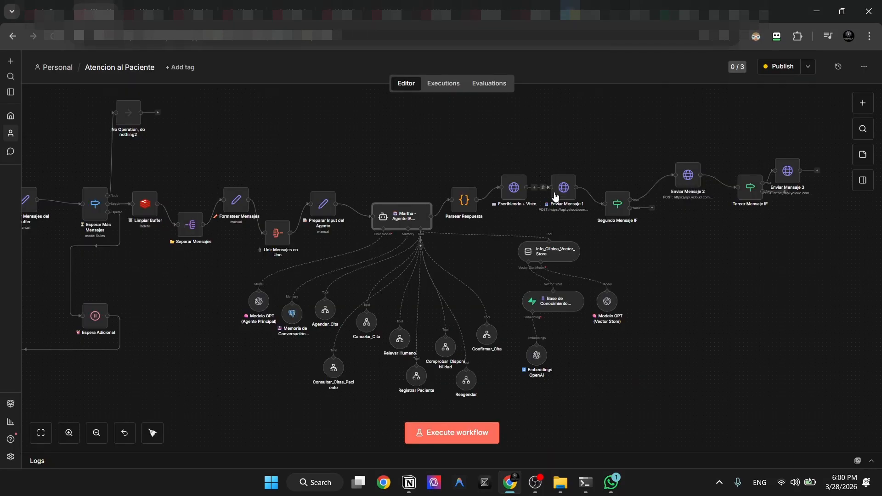
# - Glance through the Parsear Respuesta code, close it, and copy the Mar 28, 17:55:29 execution into the Atencion al Paciente editor
pyautogui.doubleClick(465, 202)
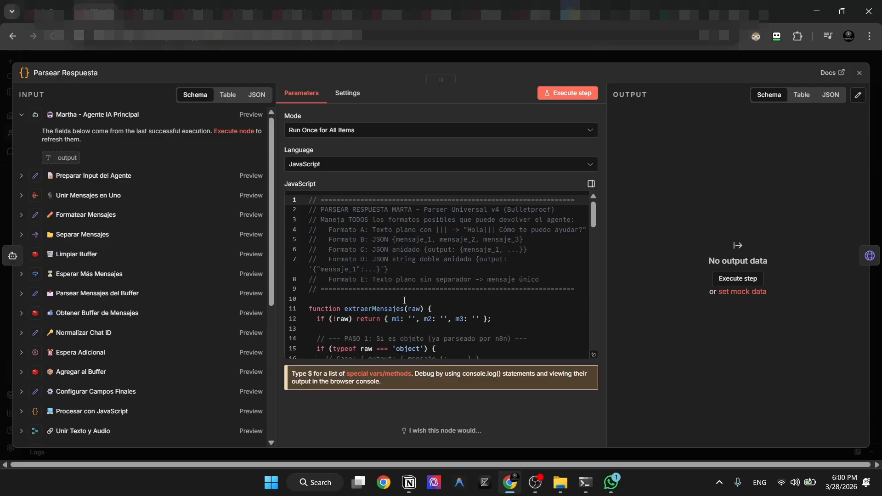
pyautogui.scroll(-4, 414, 312)
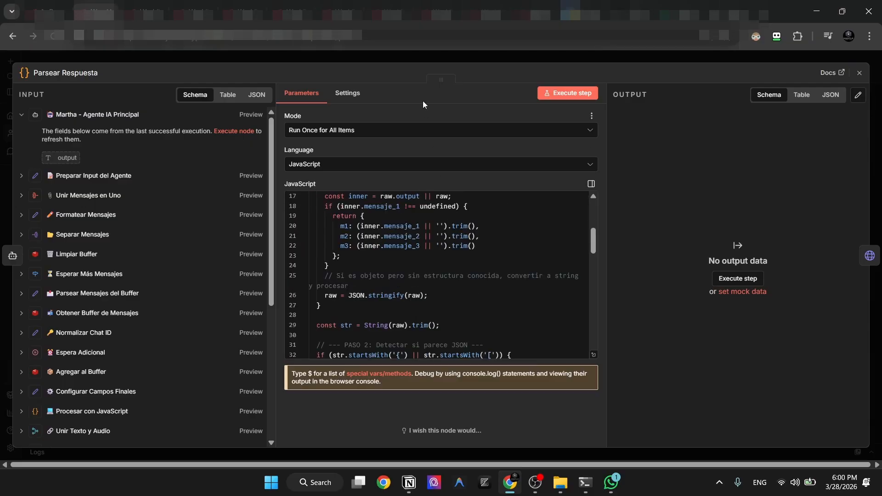
pyautogui.click(417, 56)
pyautogui.click(441, 88)
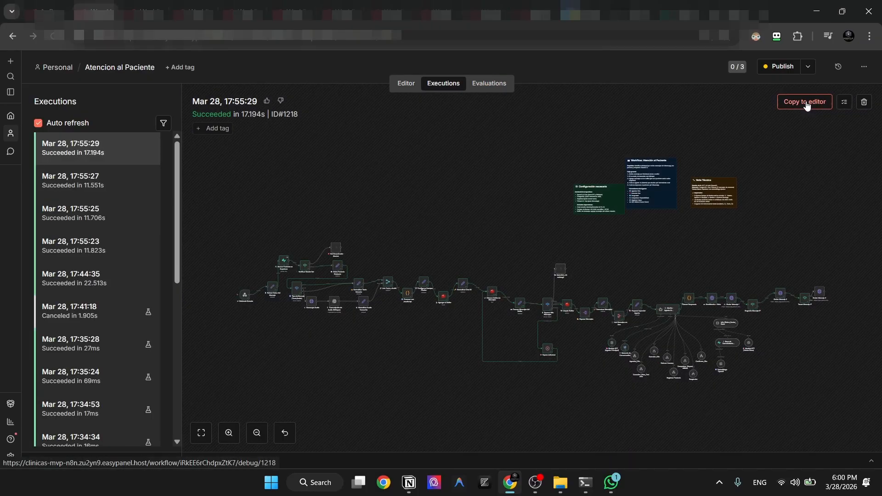
pyautogui.click(807, 103)
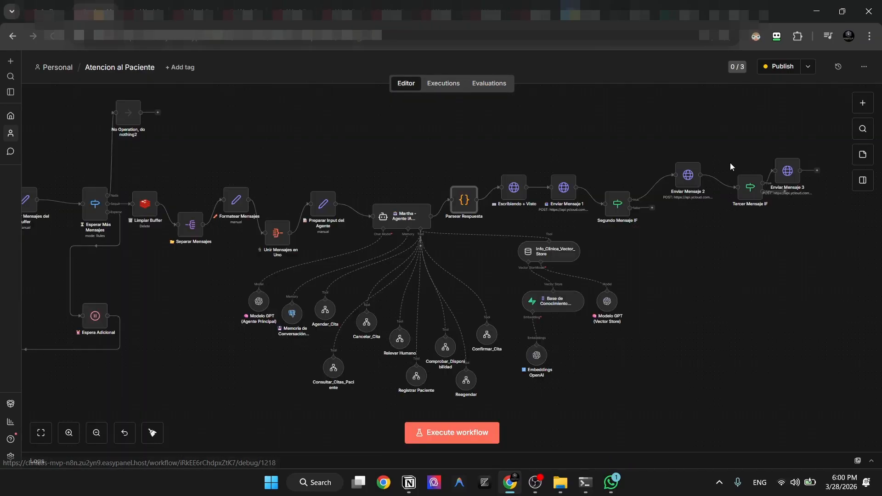
# - Highlight the two message parts around the ||| separator in the Martha agent's output, and close the node
pyautogui.doubleClick(411, 221)
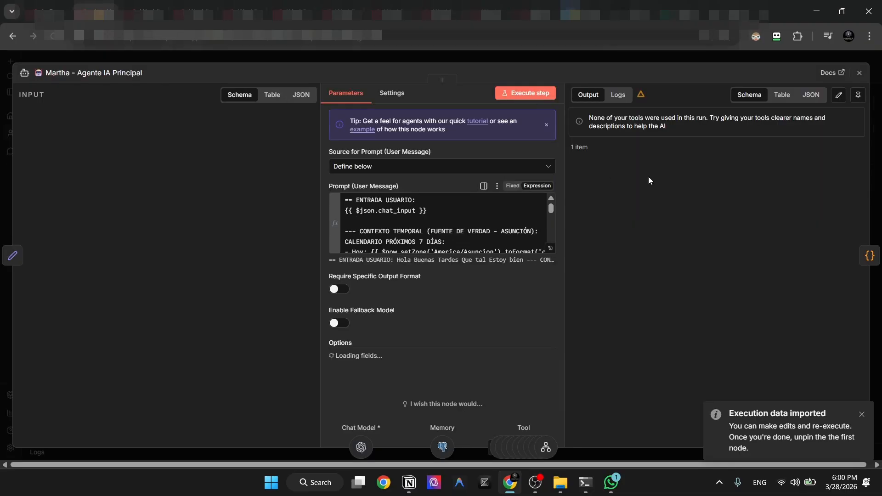
pyautogui.moveTo(622, 163); pyautogui.dragTo(791, 170)
pyautogui.click(786, 163)
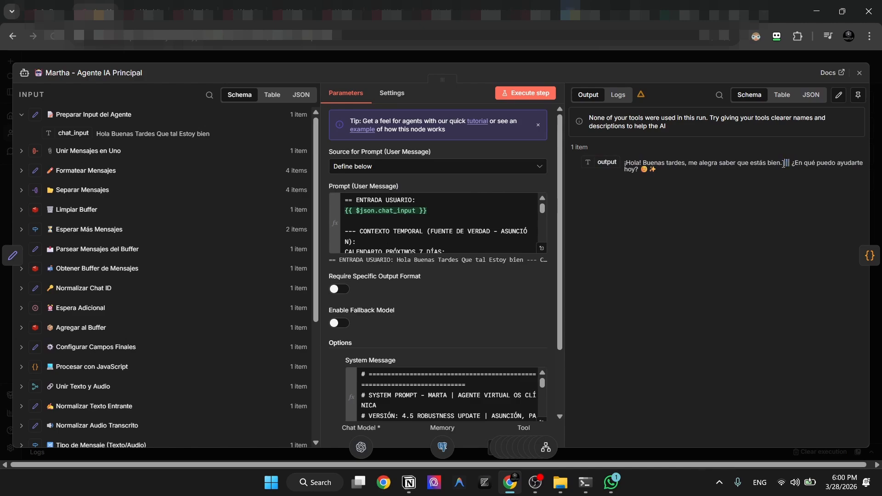
pyautogui.moveTo(783, 164); pyautogui.dragTo(625, 166)
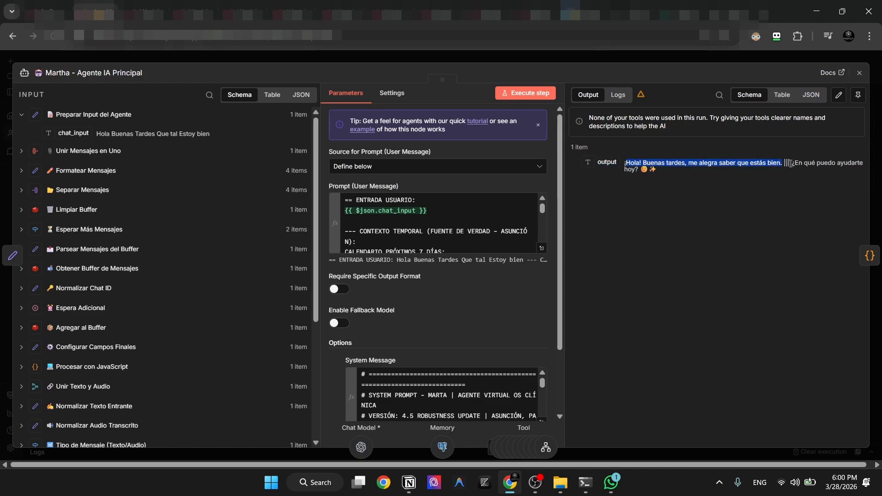
pyautogui.moveTo(789, 164); pyautogui.dragTo(681, 179)
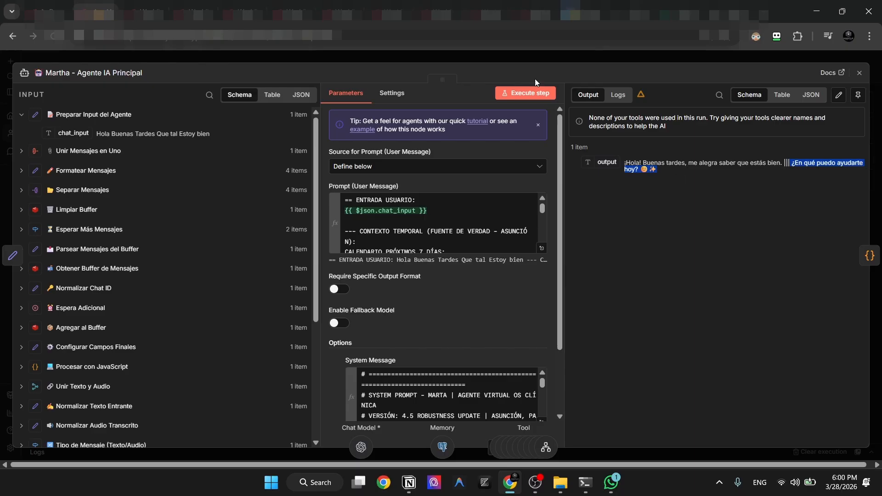
pyautogui.click(508, 52)
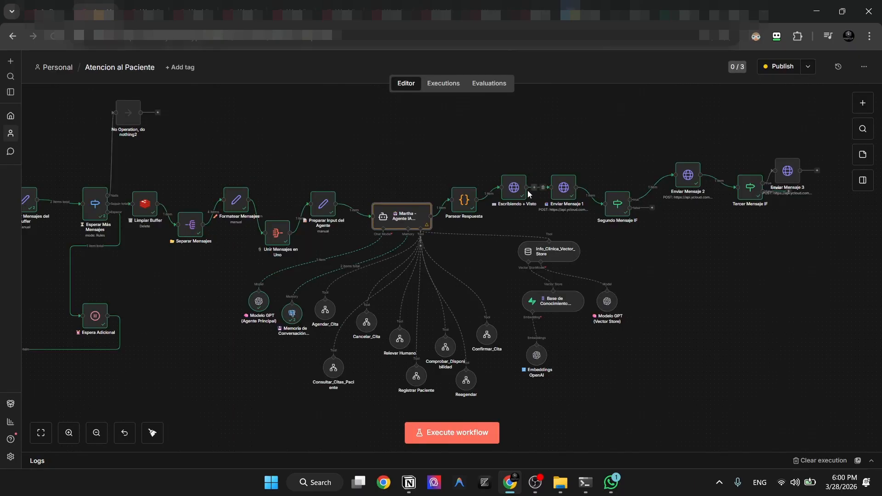
# - Examine the mensaje_1, mensaje_2 and mensaje_3 fields in the Parsear Respuesta output and return to the canvas
pyautogui.doubleClick(465, 199)
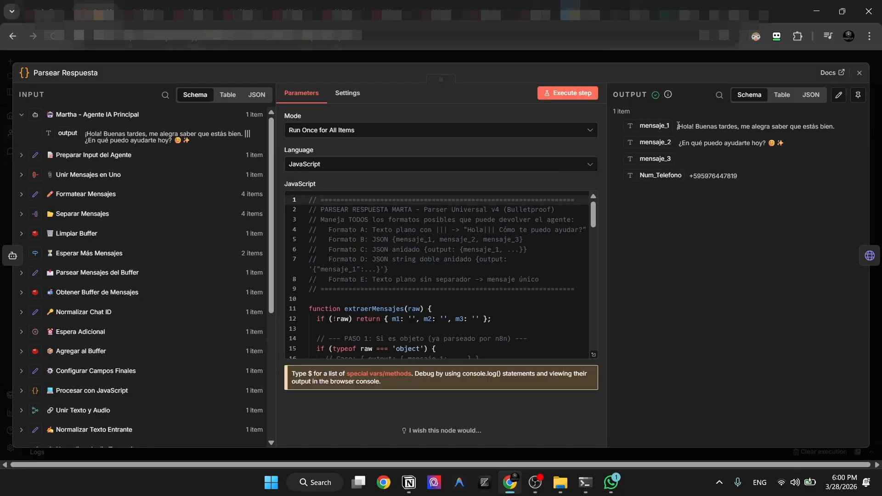
pyautogui.moveTo(678, 125); pyautogui.dragTo(812, 127)
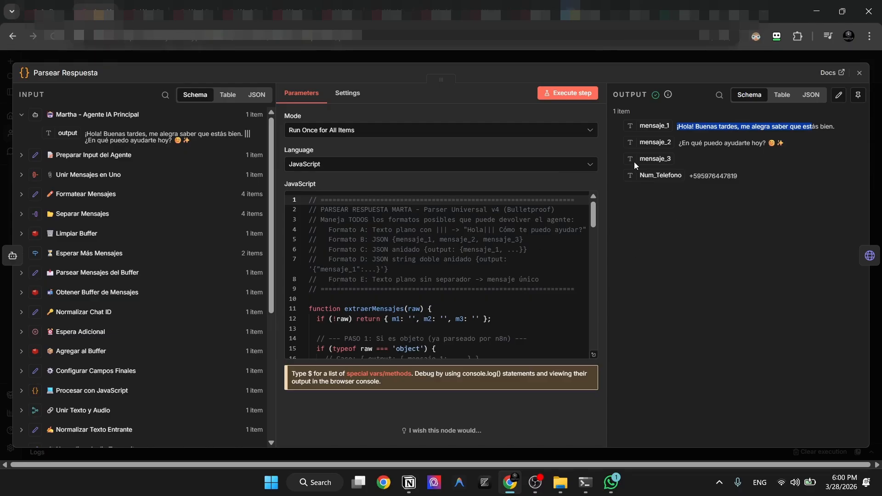
pyautogui.moveTo(686, 163); pyautogui.dragTo(637, 142)
pyautogui.click(530, 56)
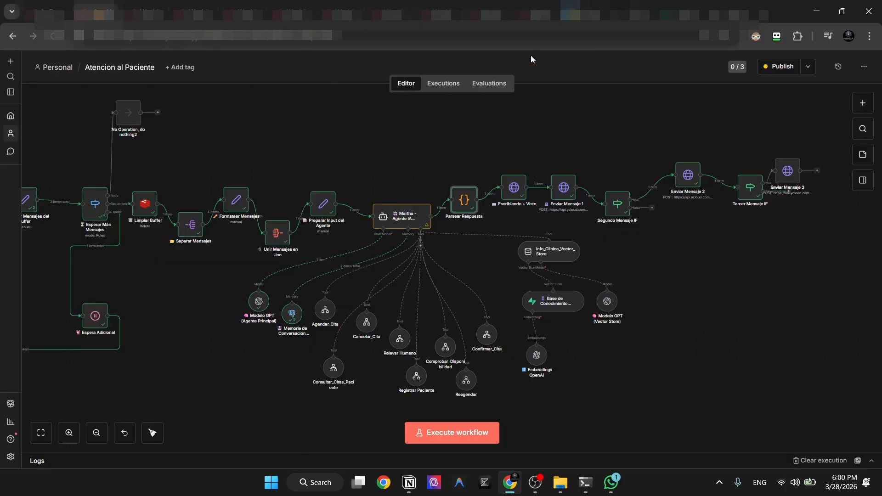
# - Remove the X-API-Key and accept headers from the Escribiendo + Visto request node
pyautogui.doubleClick(513, 189)
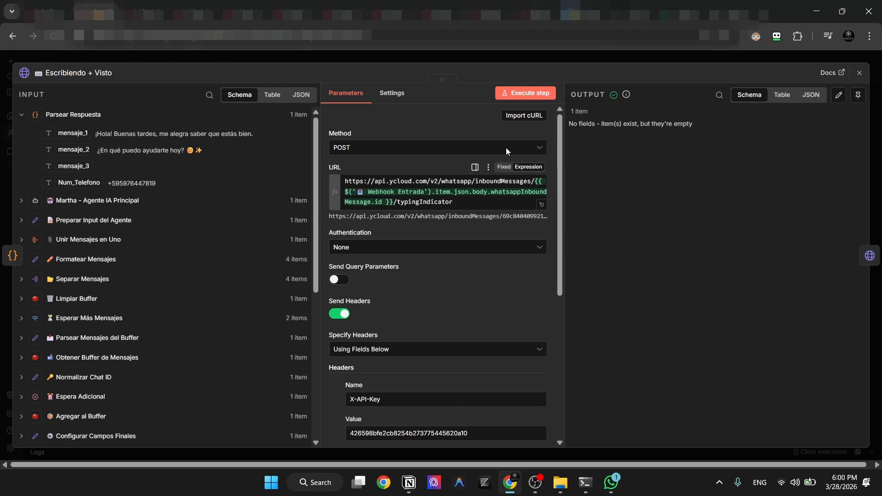
pyautogui.click(486, 59)
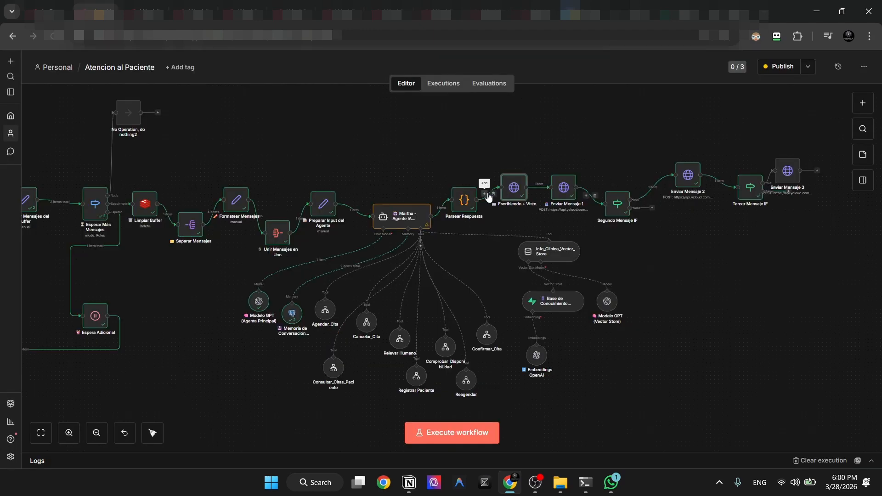
pyautogui.doubleClick(523, 196)
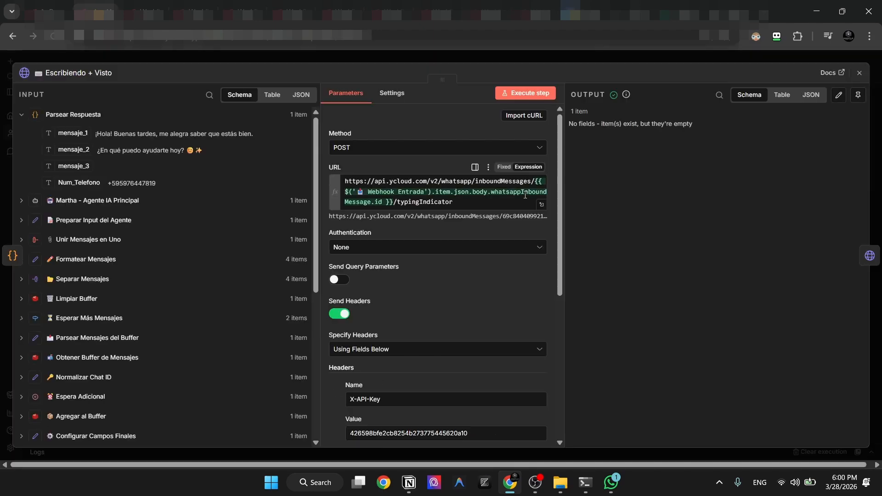
pyautogui.scroll(-5, 429, 247)
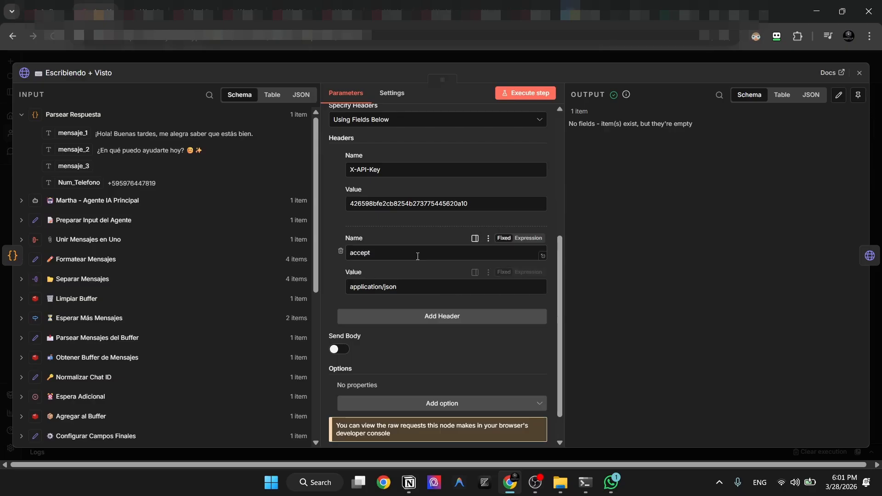
pyautogui.click(340, 169)
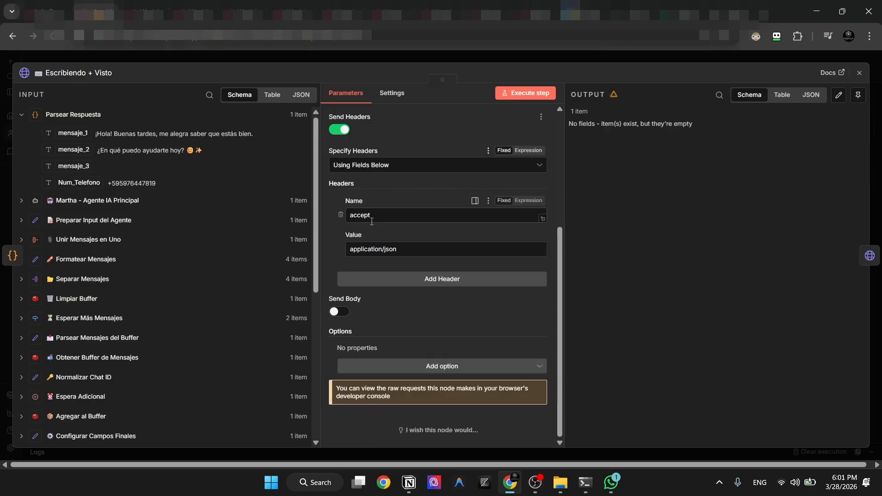
pyautogui.click(343, 216)
pyautogui.scroll(3, 385, 188)
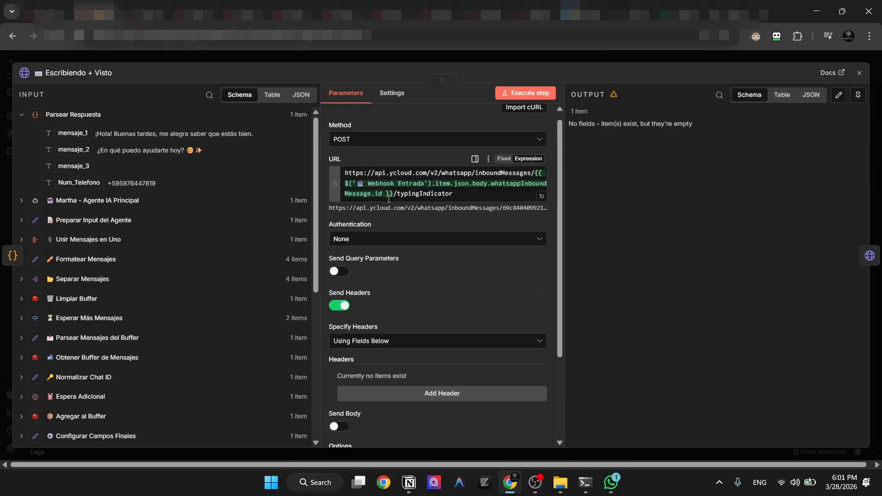
# - Set the Escribiendo + Visto node's authentication to Generic Credential Type with Header Auth, and close the node
pyautogui.click(372, 239)
pyautogui.click(367, 324)
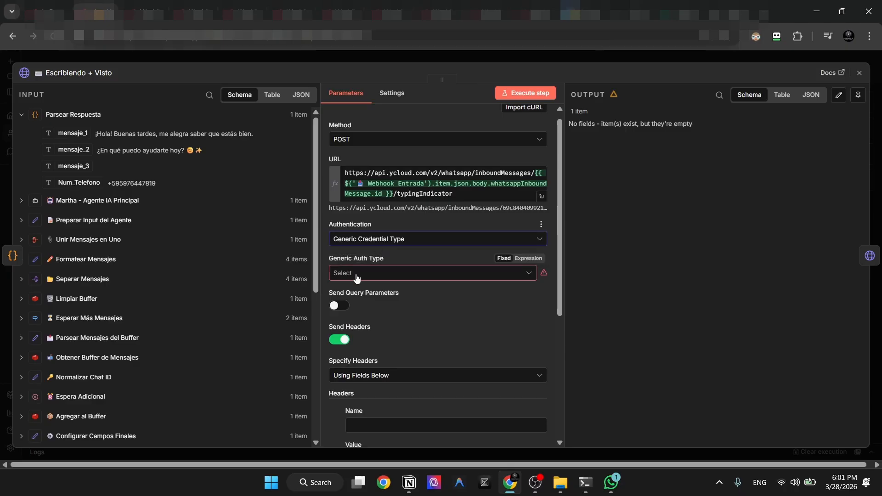
pyautogui.click(381, 273)
pyautogui.click(388, 370)
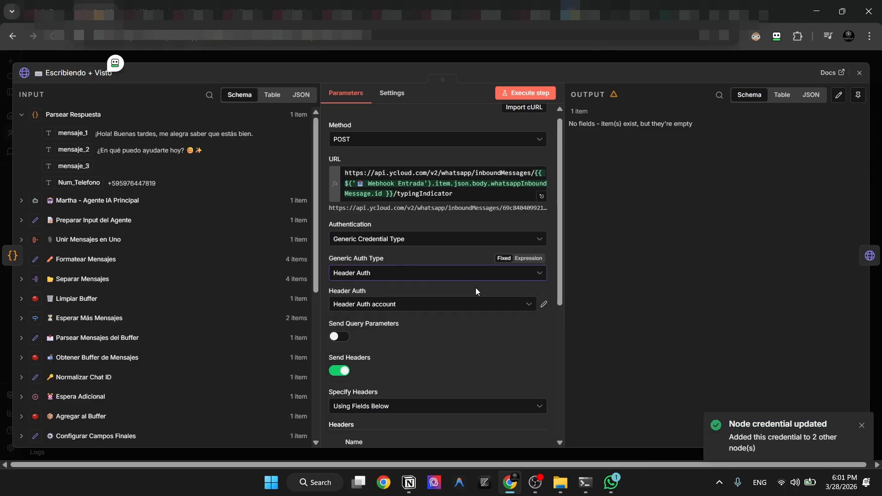
pyautogui.scroll(-5, 482, 257)
pyautogui.scroll(4, 495, 219)
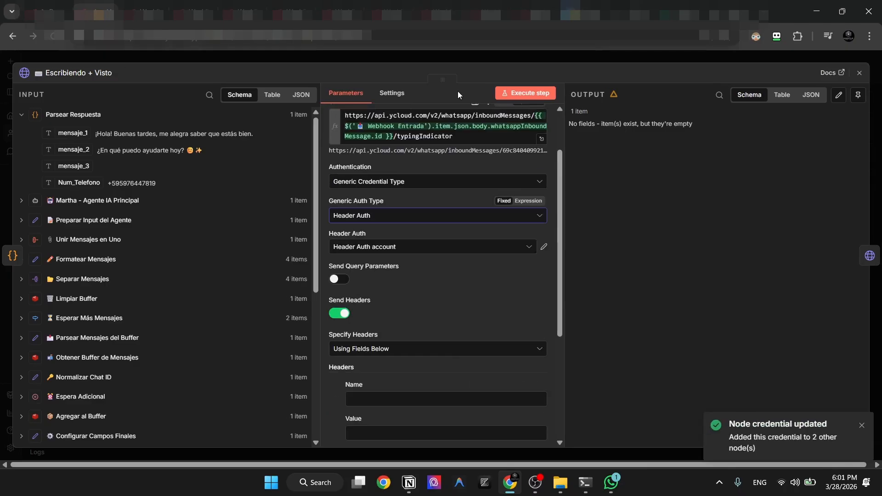
pyautogui.click(457, 61)
# - Highlight the message-sending nodes and inspect the request settings and output of Enviar Mensaje 1
pyautogui.moveTo(536, 134); pyautogui.dragTo(775, 259)
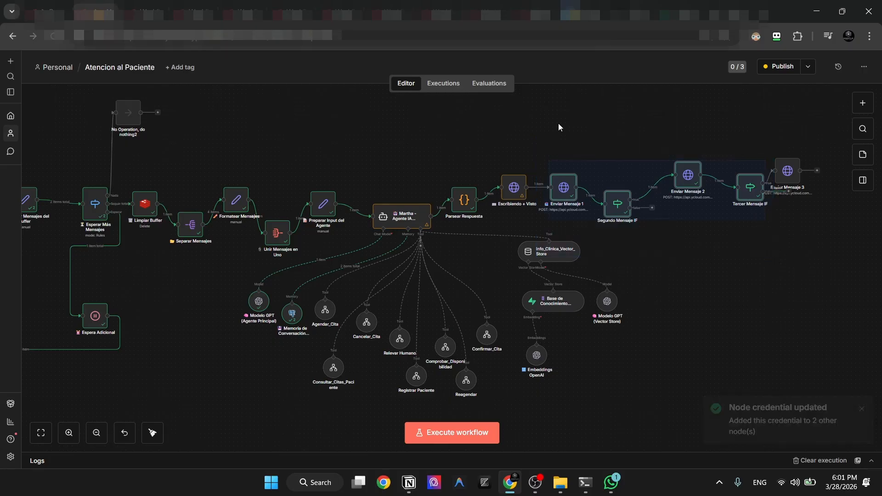
pyautogui.click(558, 128)
pyautogui.doubleClick(569, 190)
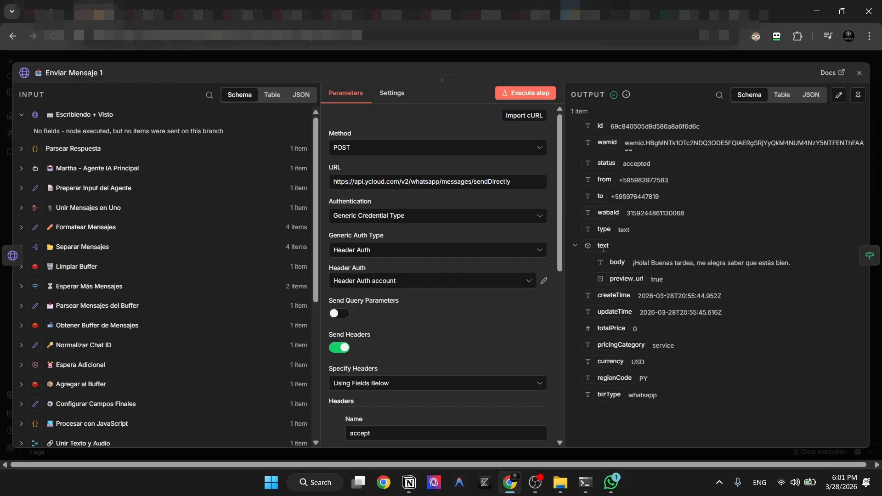
pyautogui.click(495, 63)
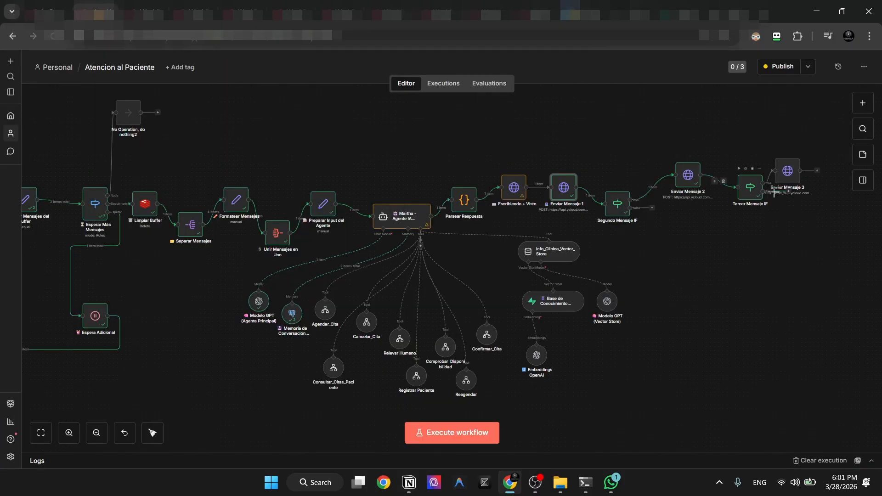
# - Switch to the Comprobar Disponibilidad workflow and inspect its Inicio trigger's input fields and the Consultar Google Calendar node
pyautogui.scroll(-2, 472, 287)
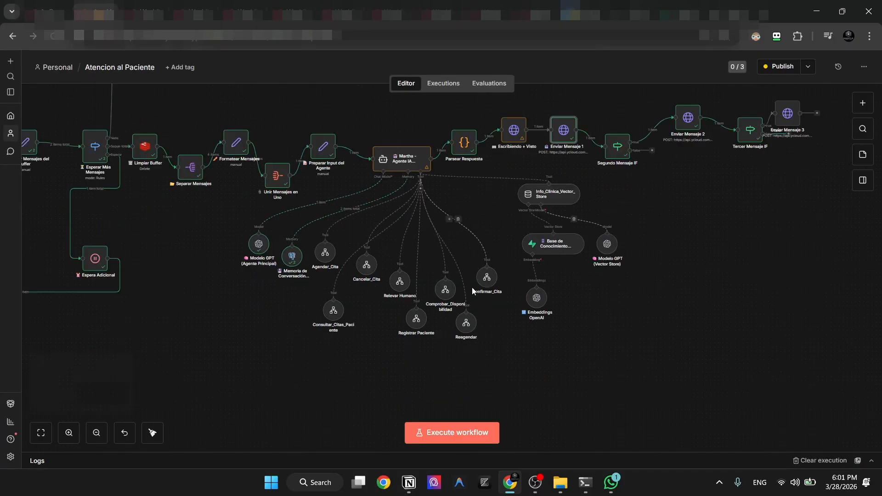
pyautogui.click(196, 5)
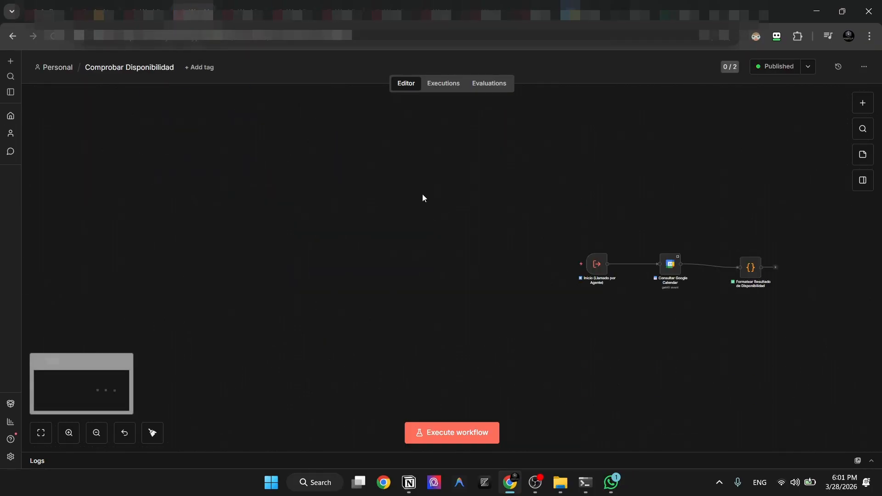
pyautogui.doubleClick(597, 264)
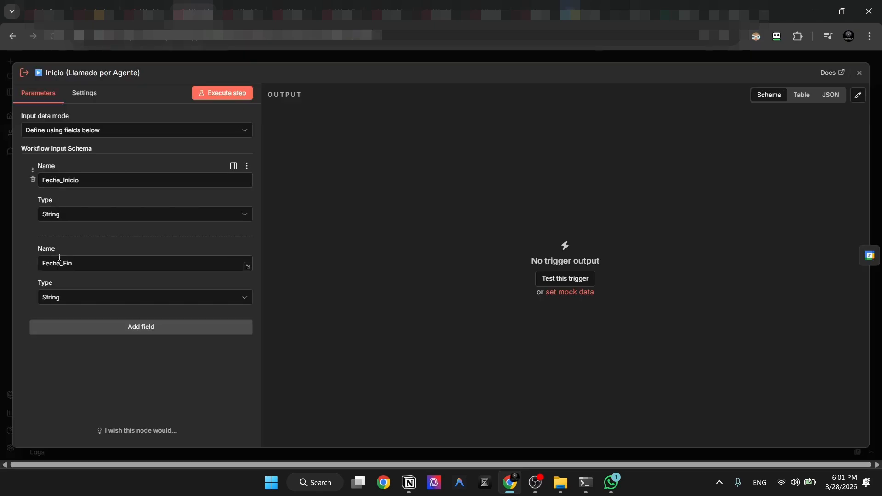
pyautogui.click(186, 63)
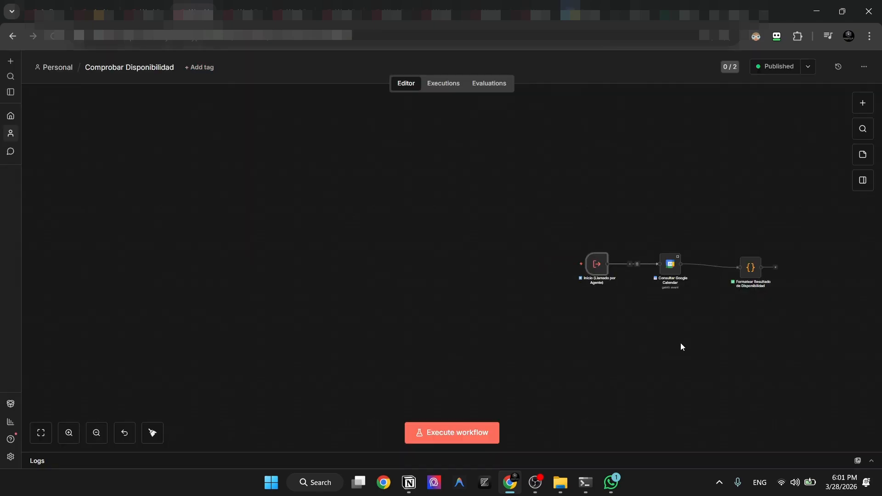
pyautogui.doubleClick(670, 271)
pyautogui.scroll(-1, 324, 260)
pyautogui.click(355, 63)
# - Switch to the Relevar Humano workflow and highlight its whole flow, followed by the bot deactivation branch
pyautogui.hotkey('ctrl', 'Tab')
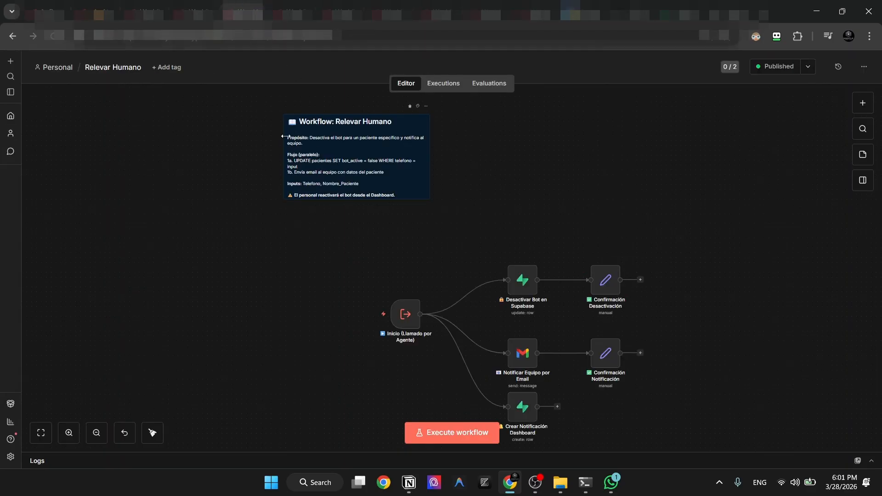
pyautogui.scroll(-2, 320, 205)
pyautogui.moveTo(303, 197); pyautogui.dragTo(705, 362)
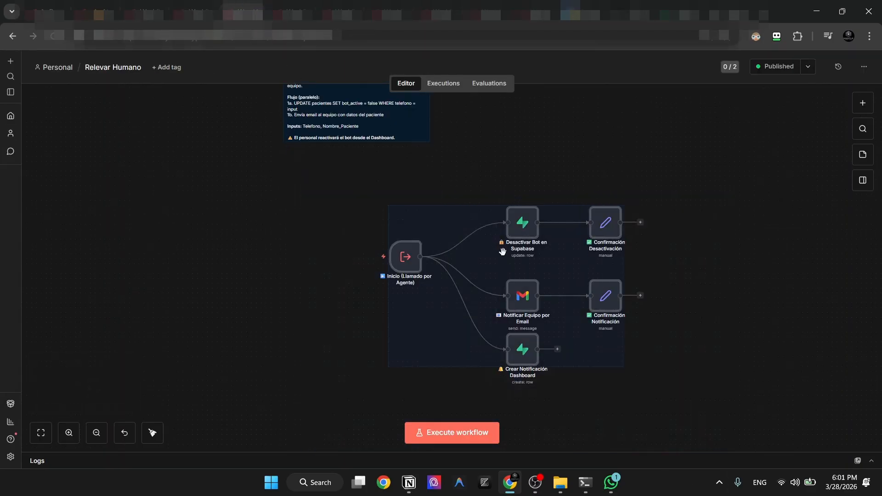
pyautogui.click(501, 191)
pyautogui.moveTo(445, 185); pyautogui.dragTo(693, 292)
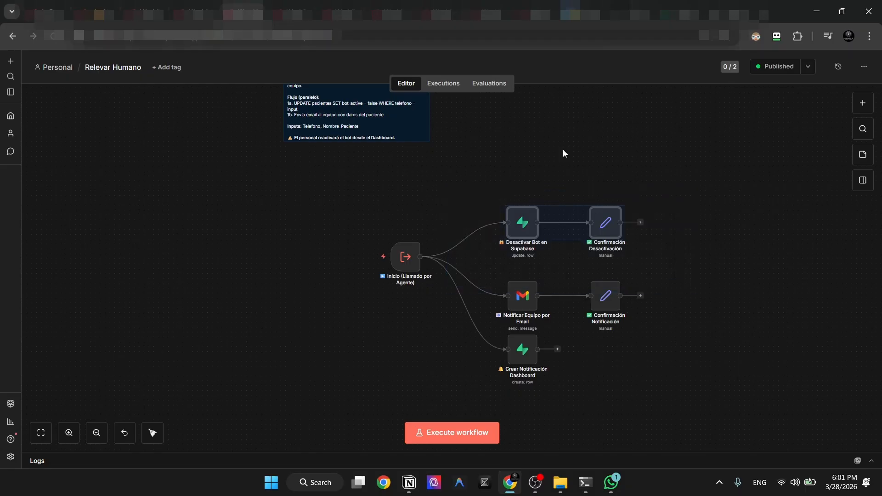
pyautogui.click(563, 150)
# - Examine the Desactivar Bot en Supabase node's update settings and highlight the {{ $json.Telefono }} expression in its select condition
pyautogui.doubleClick(521, 223)
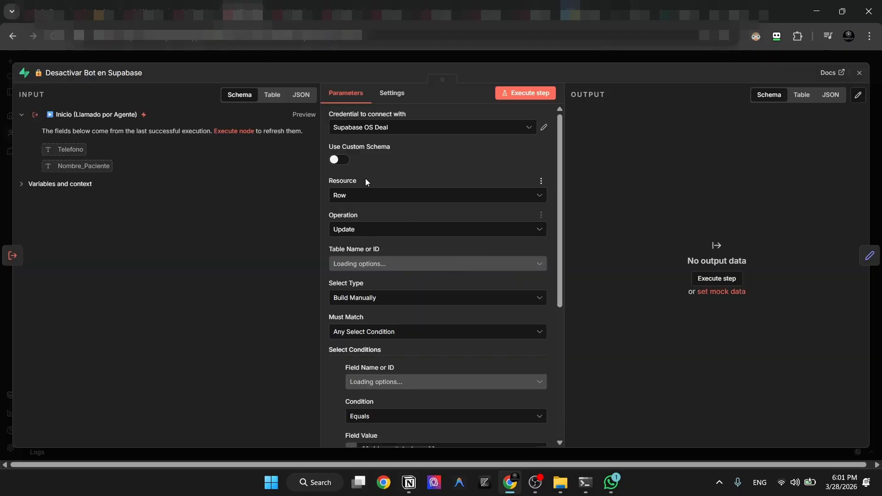
pyautogui.scroll(-5, 381, 202)
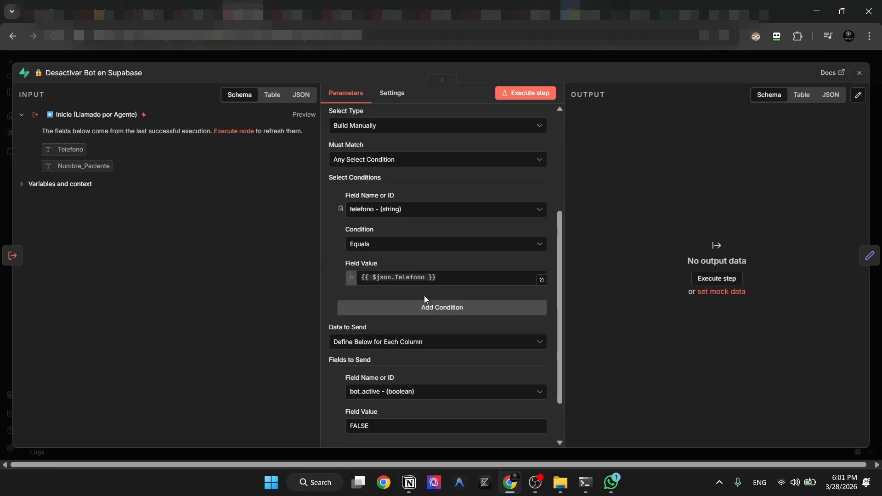
pyautogui.scroll(1, 449, 221)
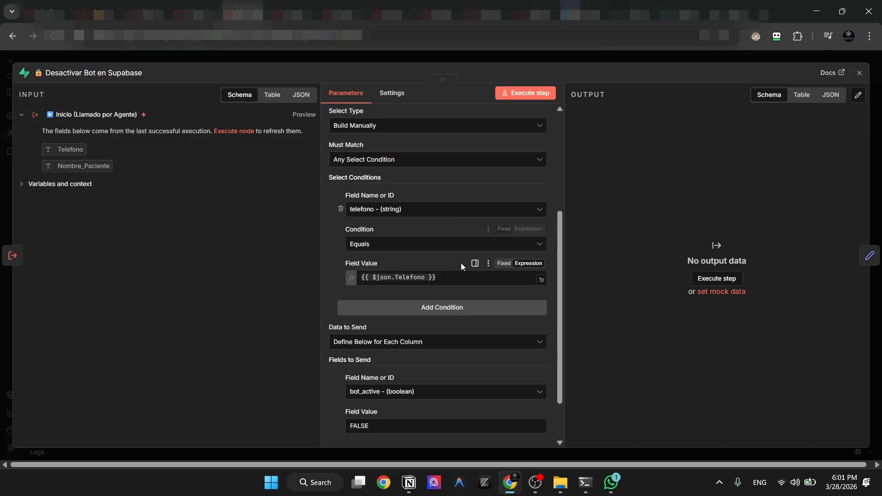
pyautogui.moveTo(460, 277); pyautogui.dragTo(315, 277)
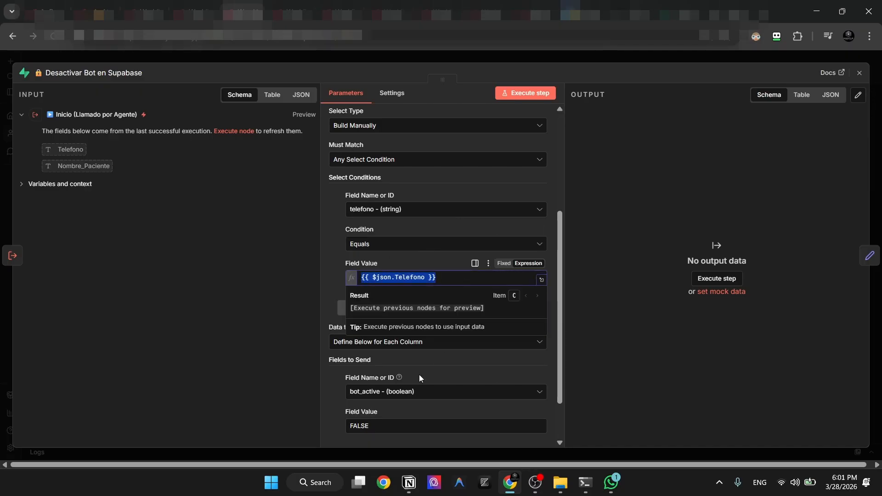
# - Review the bot_active field sent by Desactivar Bot en Supabase, and highlight the Notificar Equipo por Email branch
pyautogui.scroll(-1, 414, 395)
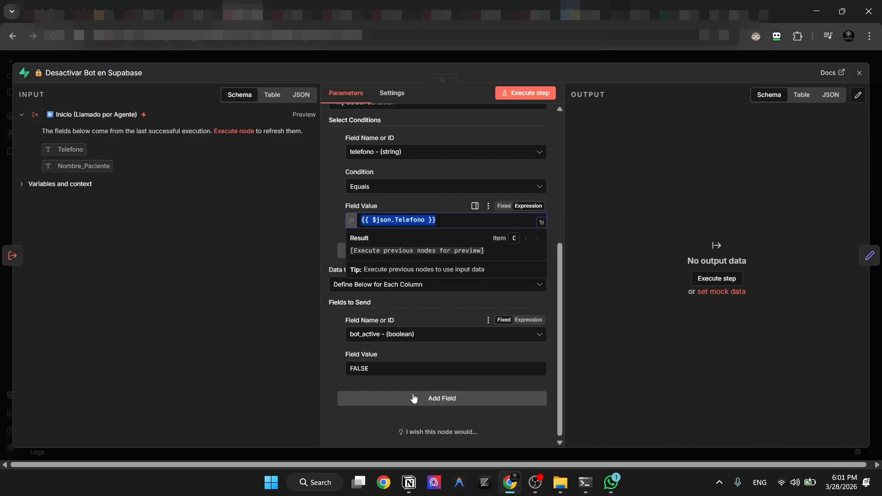
pyautogui.click(336, 60)
pyautogui.moveTo(490, 259); pyautogui.dragTo(678, 333)
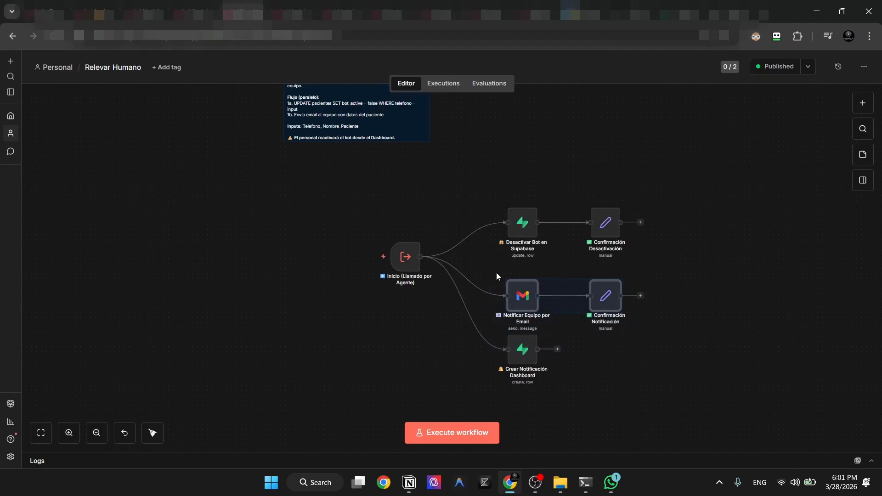
pyautogui.moveTo(495, 272); pyautogui.dragTo(618, 339)
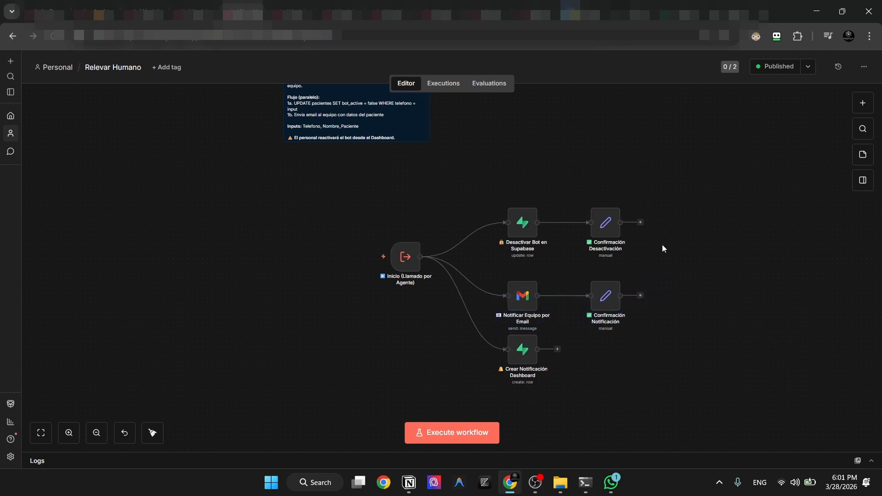
# - Inspect the Crear Notificación Dashboard node's row creation settings and the fields it sends to the notificaciones table
pyautogui.doubleClick(522, 349)
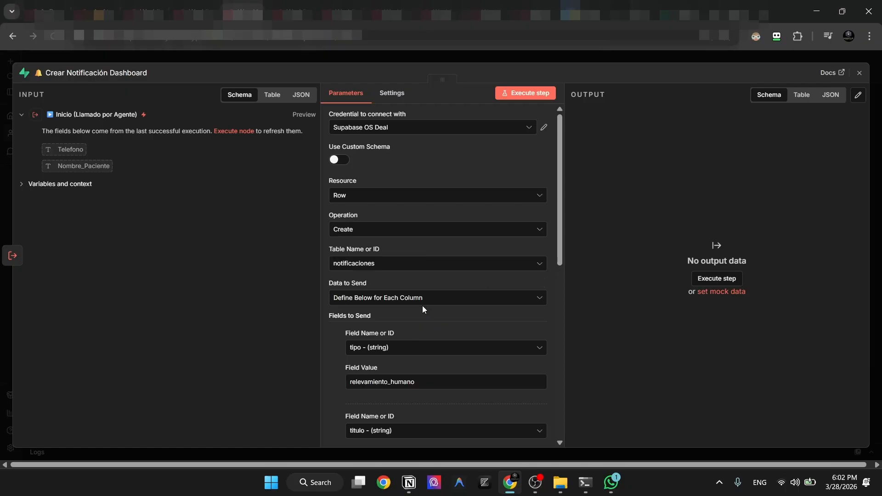
pyautogui.scroll(-5, 362, 274)
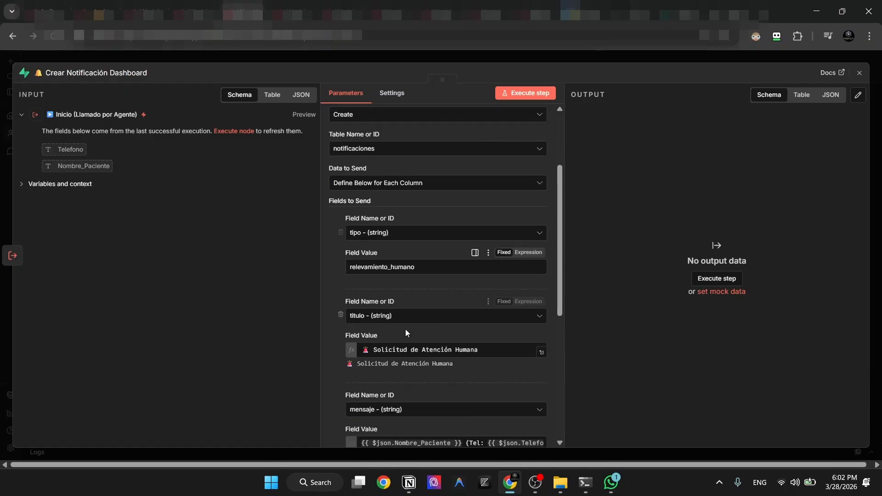
pyautogui.scroll(-2, 513, 277)
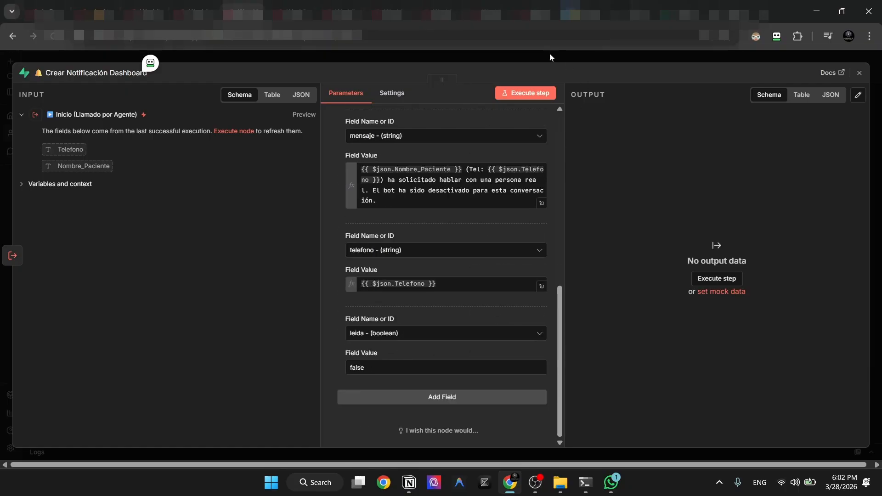
# - Switch to the Clinica MCV dashboard, show its notifications and highlight the message about human attention requests
pyautogui.click(681, 13)
pyautogui.click(635, 14)
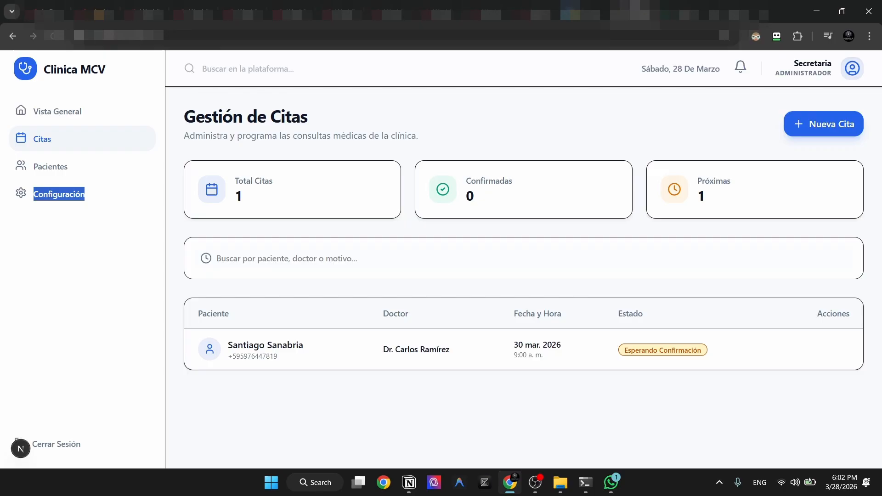
pyautogui.click(739, 70)
pyautogui.moveTo(589, 201); pyautogui.dragTo(696, 221)
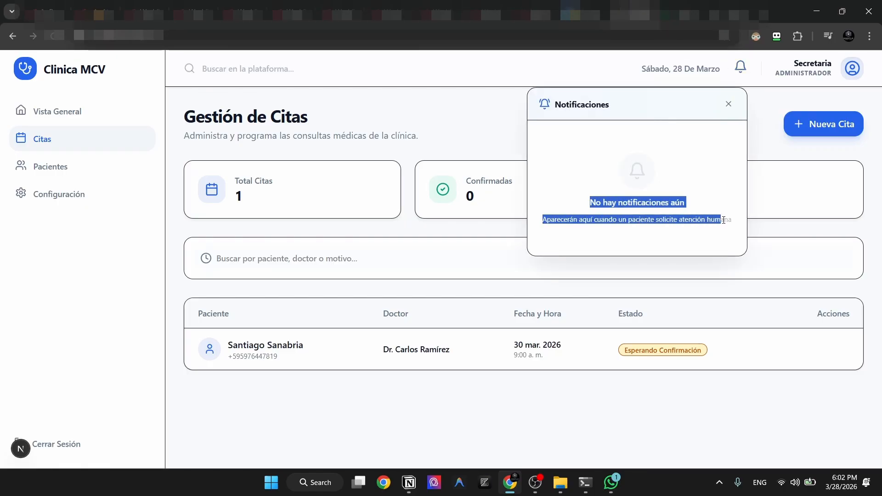
pyautogui.moveTo(524, 484)
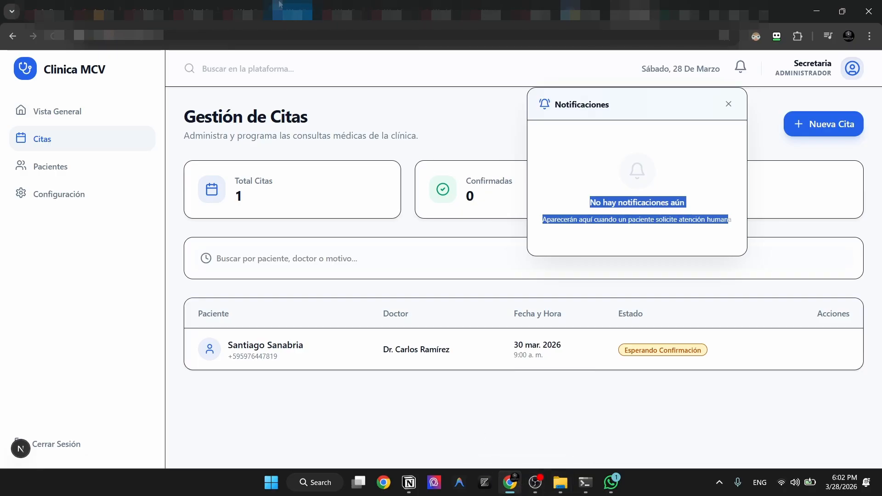
# - Return to the Relevar Humano workflow and close the Crear Notificación Dashboard node's details
pyautogui.click(162, 5)
pyautogui.click(195, 6)
pyautogui.click(243, 5)
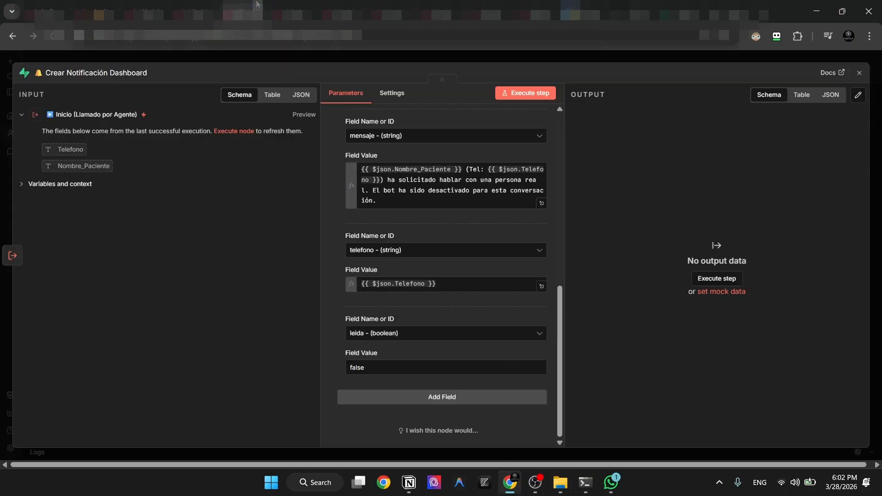
pyautogui.click(256, 61)
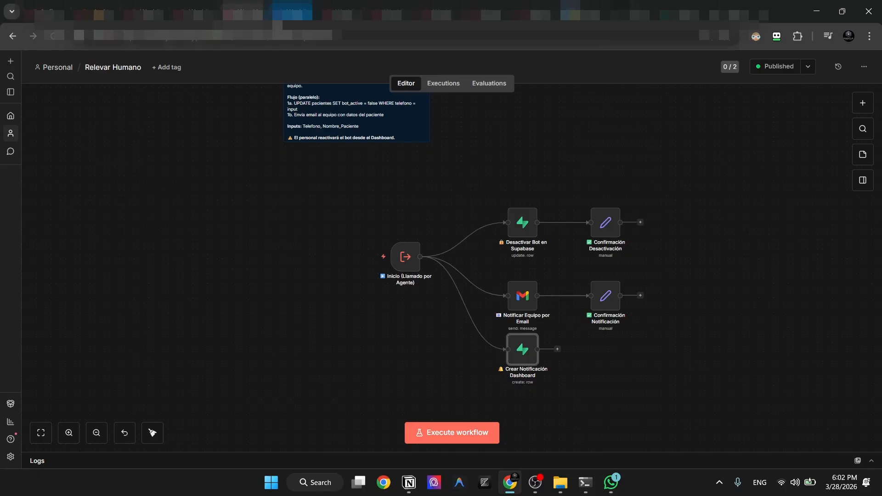
# - Switch to the Cancelar Cita workflow and inspect the Google_ID input field of its Inicio trigger
pyautogui.click(300, 5)
pyautogui.scroll(-1, 479, 214)
pyautogui.moveTo(479, 202); pyautogui.dragTo(645, 390)
pyautogui.click(522, 301)
pyautogui.moveTo(521, 300); pyautogui.dragTo(629, 383)
pyautogui.doubleClick(592, 349)
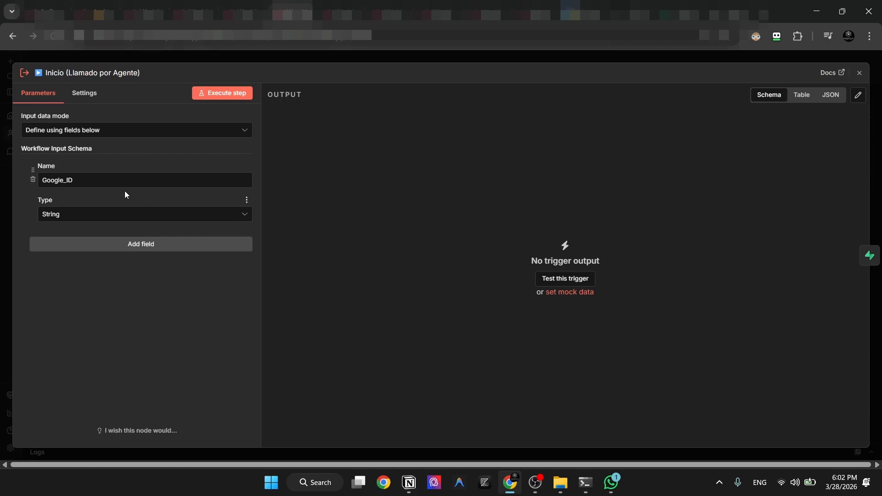
pyautogui.click(191, 57)
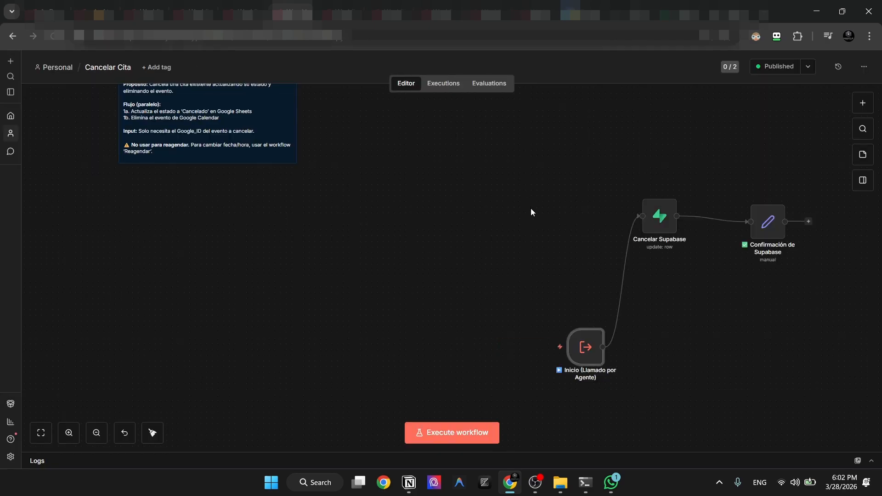
# - Check the March 30, 2026 appointments in Google Calendar and return to the Cancelar Cita workflow
pyautogui.click(583, 13)
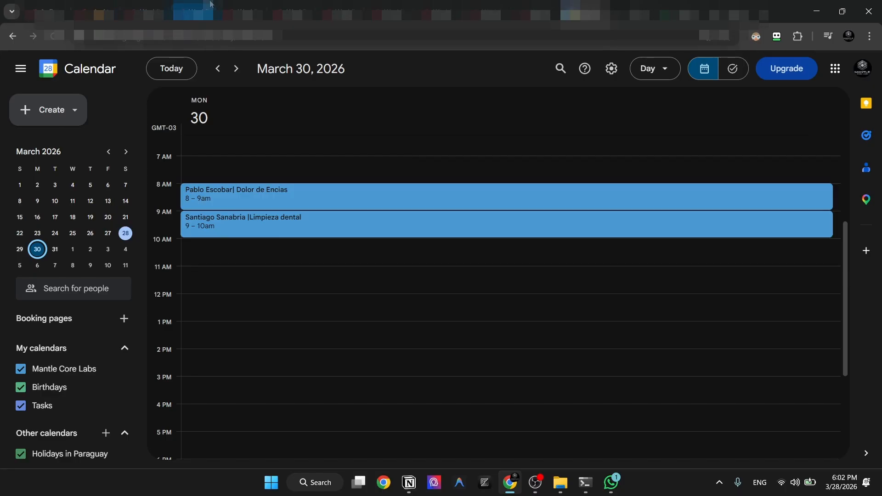
pyautogui.click(193, 12)
pyautogui.click(326, 6)
pyautogui.click(286, 6)
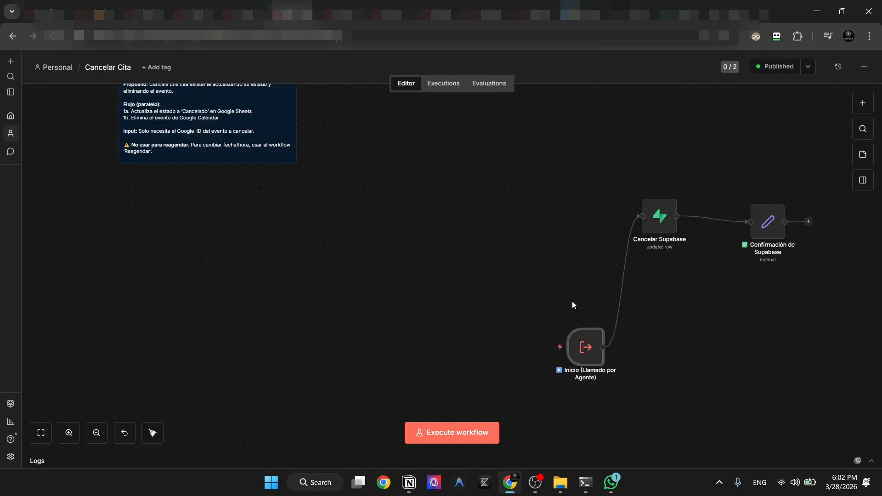
# - Examine the Cancelar Supabase node's update settings and highlight the Cancelado value sent to the estado field
pyautogui.doubleClick(651, 228)
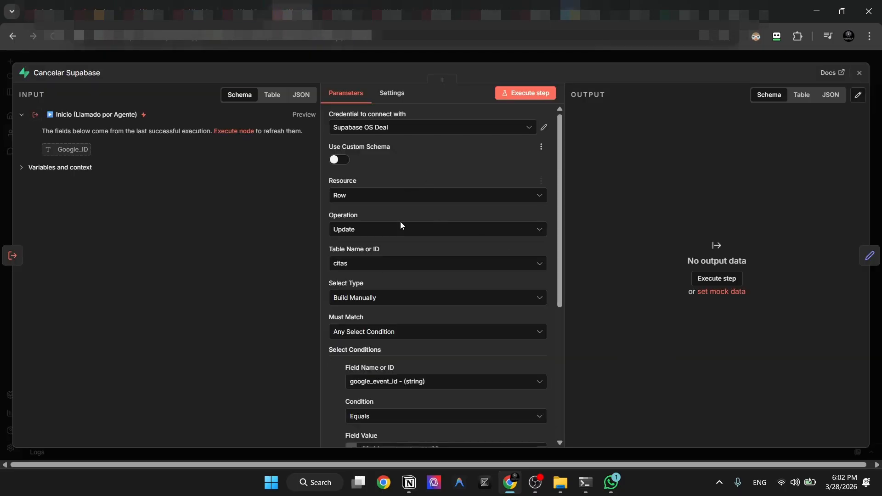
pyautogui.scroll(-5, 401, 224)
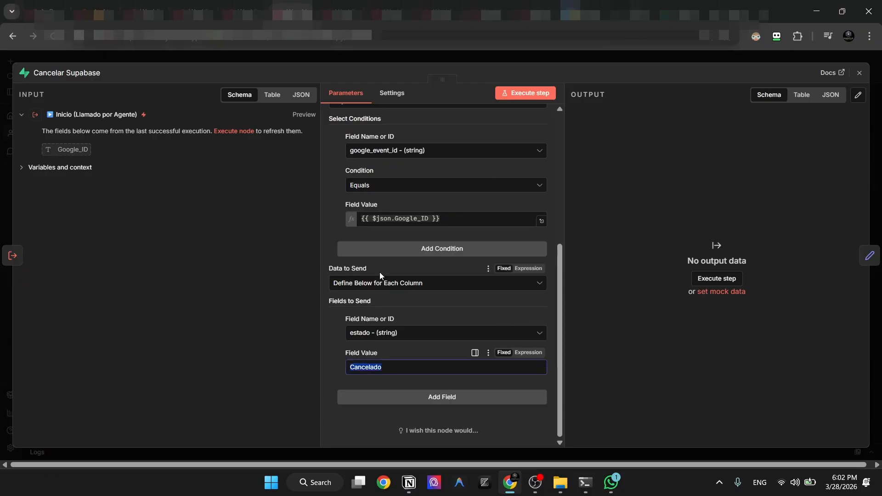
pyautogui.moveTo(396, 367); pyautogui.dragTo(336, 364)
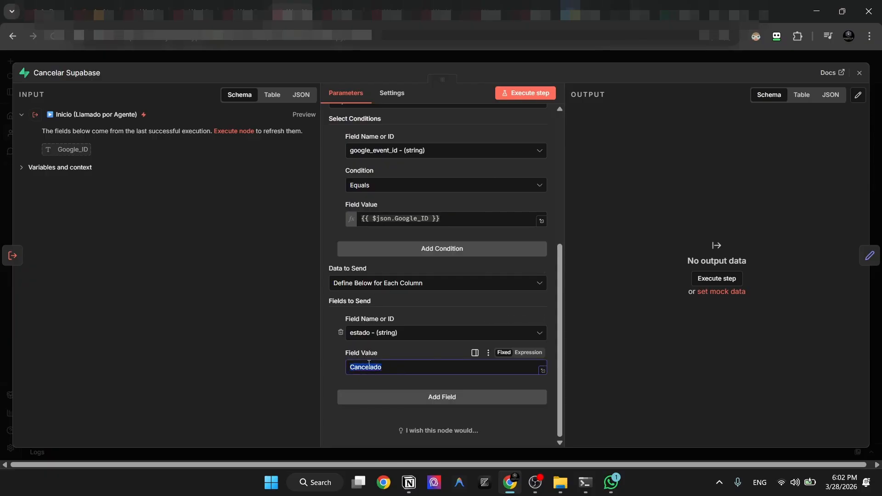
pyautogui.click(327, 61)
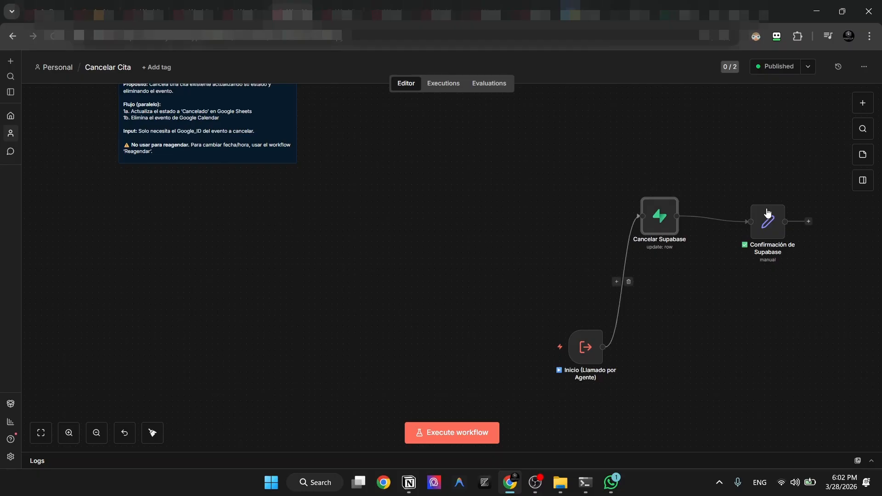
# - Switch to the Registrar Paciente workflow and inspect its Inicio trigger's input fields through Fecha_Nacimiento
pyautogui.click(334, 2)
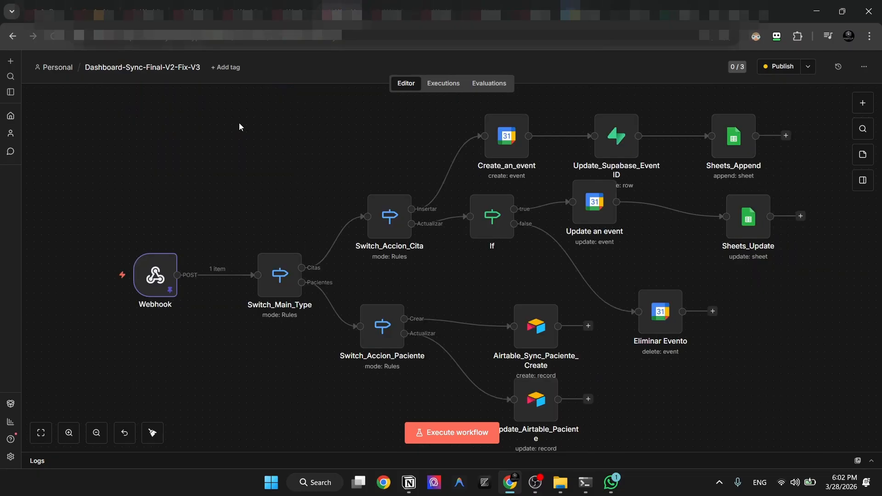
pyautogui.click(376, 3)
pyautogui.scroll(-2, 265, 171)
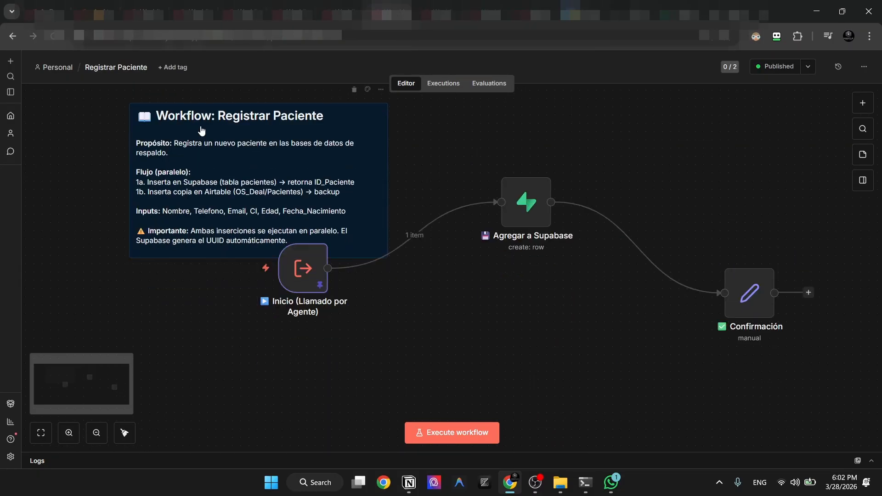
pyautogui.doubleClick(312, 261)
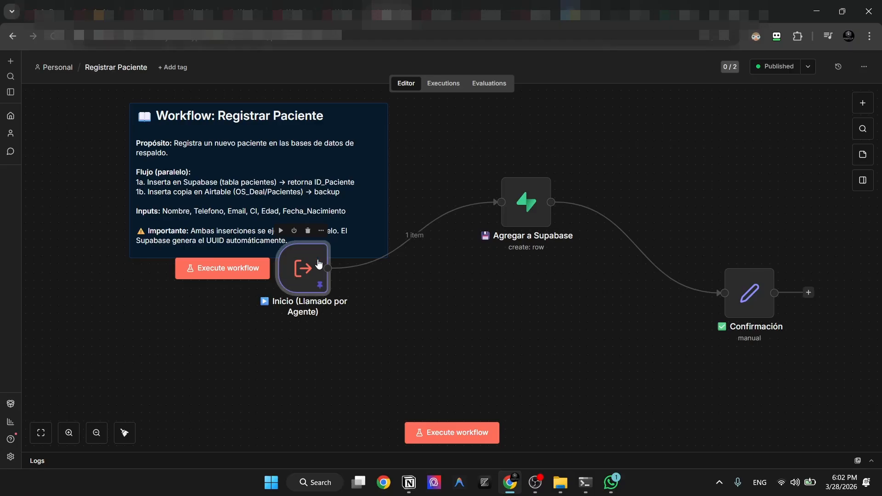
pyautogui.scroll(-3, 156, 192)
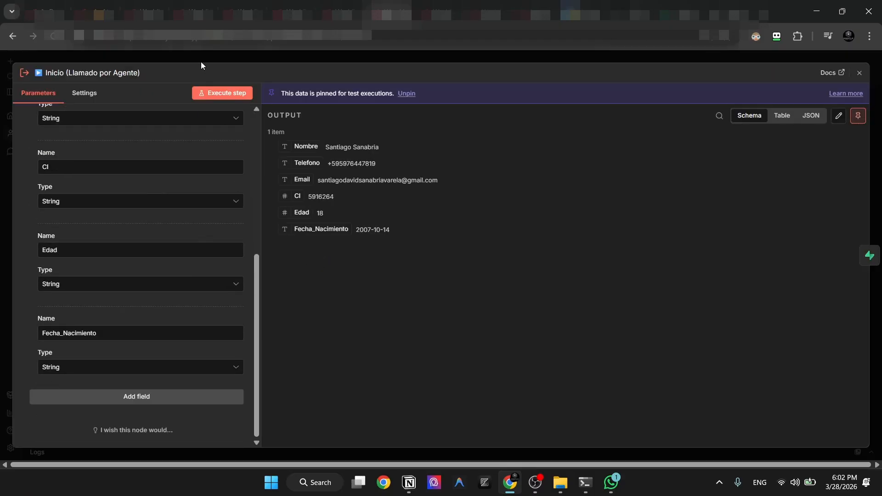
pyautogui.press('Escape')
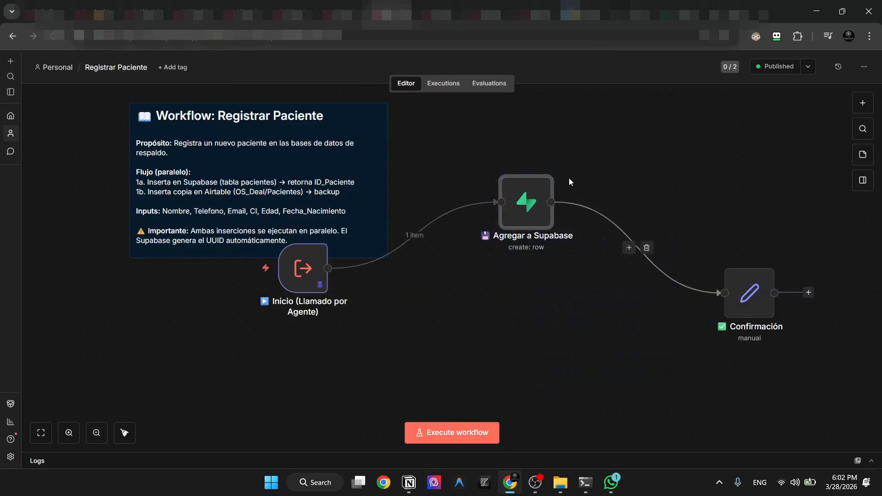
# - Examine the Agregar a Supabase node's field mappings for the pacientes table, from telefono through edad
pyautogui.doubleClick(523, 201)
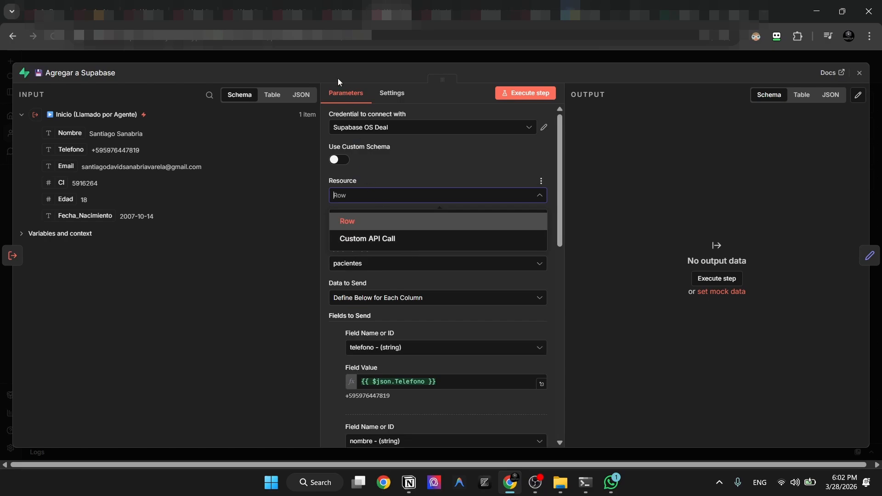
pyautogui.click(332, 59)
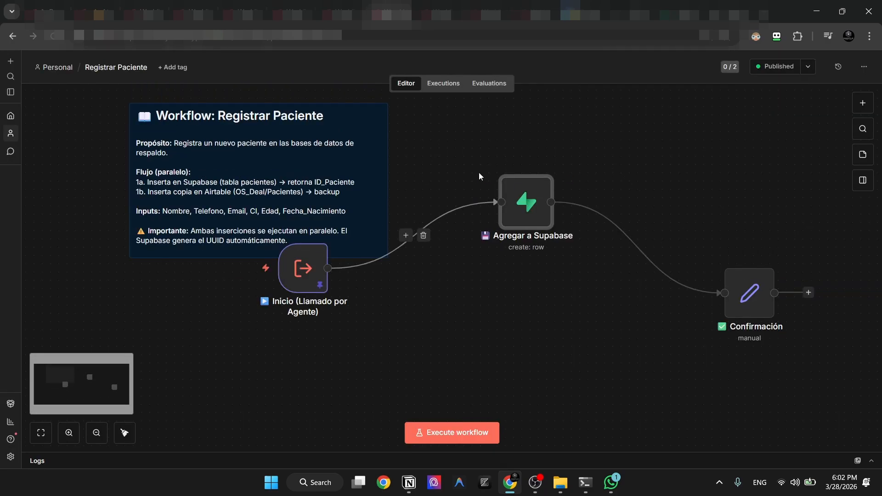
pyautogui.doubleClick(526, 202)
pyautogui.scroll(-7, 404, 230)
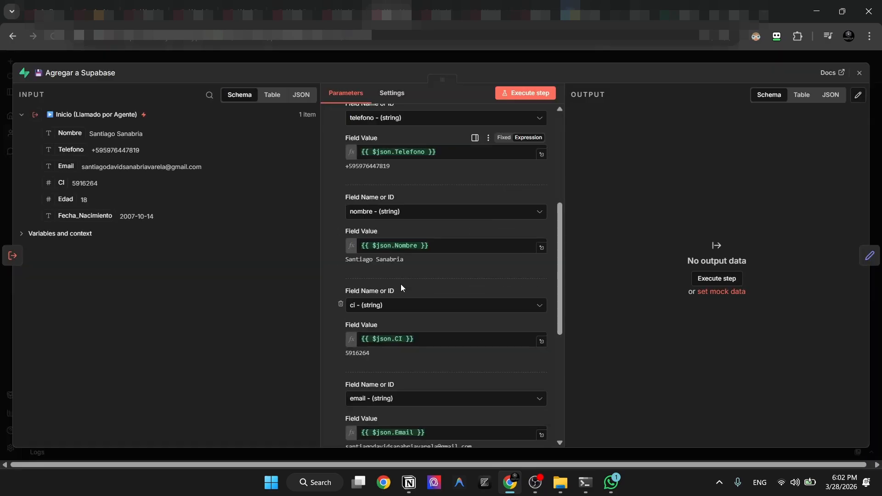
pyautogui.scroll(4, 401, 282)
pyautogui.scroll(-4, 401, 261)
pyautogui.scroll(1, 390, 188)
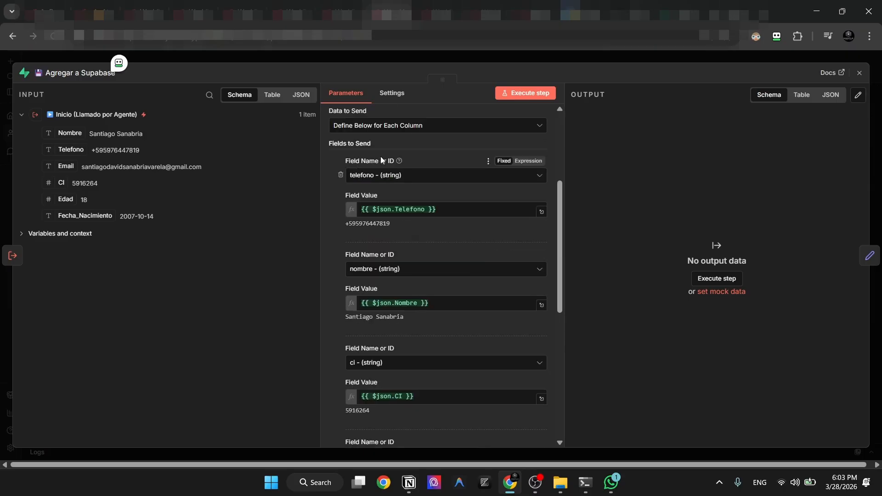
pyautogui.scroll(-3, 394, 184)
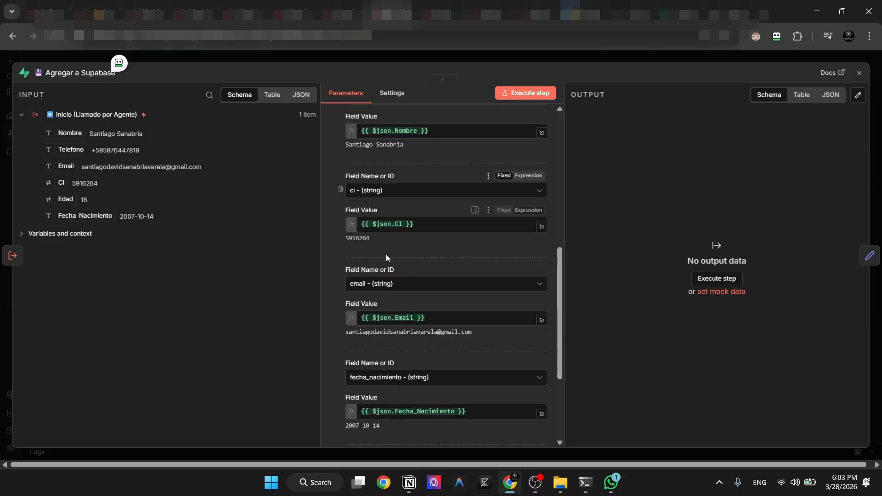
pyautogui.scroll(-3, 385, 258)
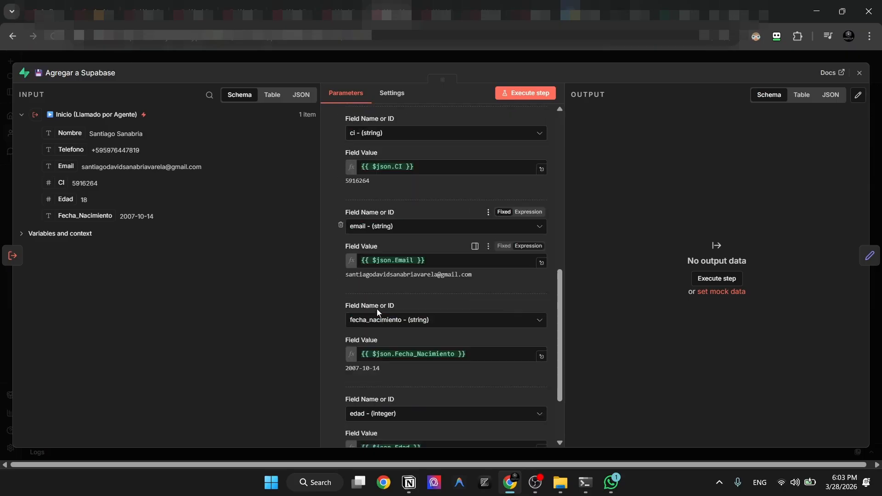
pyautogui.click(312, 56)
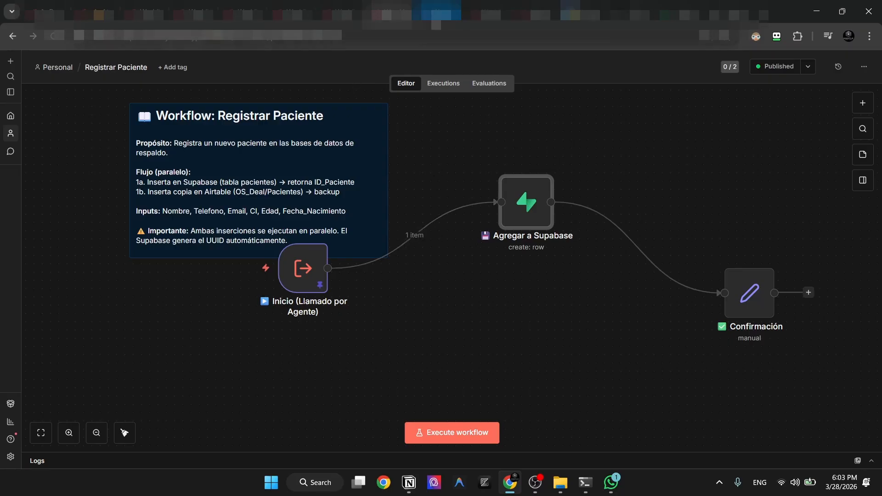
# - Switch to the Confirmar Cita workflow and highlight its description note and whole flow
pyautogui.click(437, 11)
pyautogui.click(487, 5)
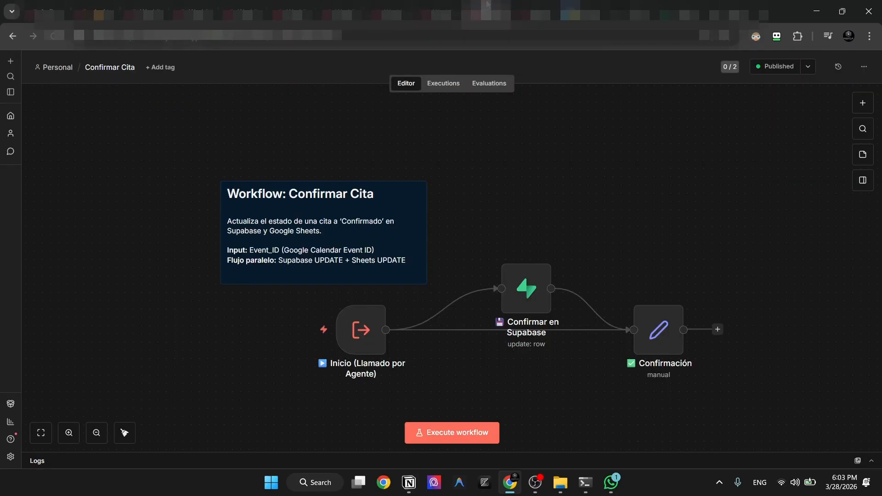
pyautogui.scroll(-3, 187, 133)
pyautogui.moveTo(202, 226); pyautogui.dragTo(703, 354)
pyautogui.moveTo(146, 85); pyautogui.dragTo(807, 370)
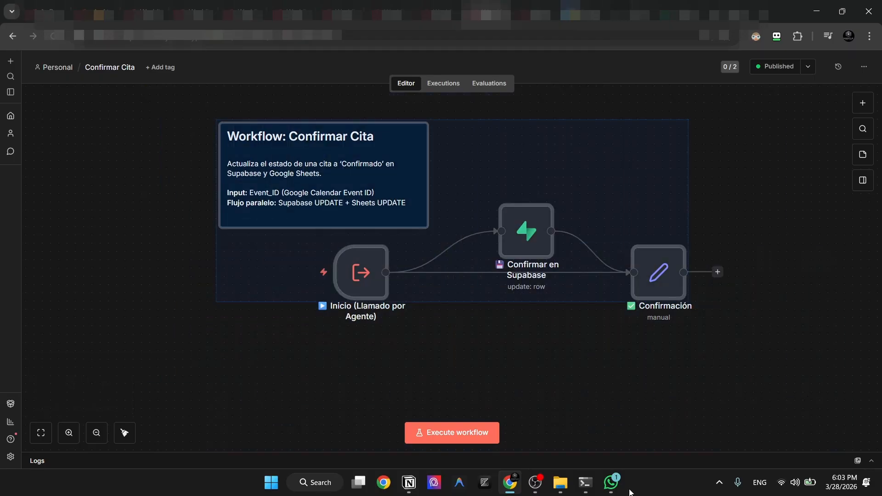
# - Switch to WhatsApp and review the appointment reminder and confirmation exchange in the Mantle Core Labs chat
pyautogui.click(611, 482)
pyautogui.click(407, 341)
pyautogui.scroll(1, 366, 232)
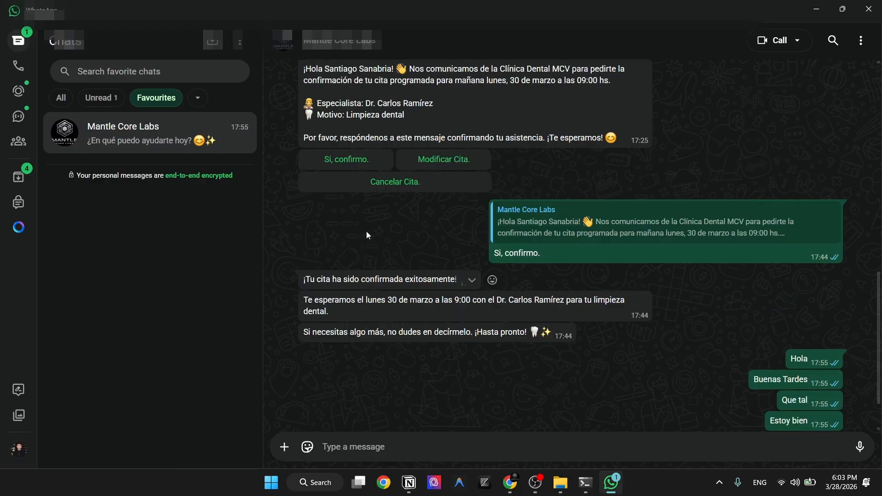
pyautogui.scroll(2, 335, 215)
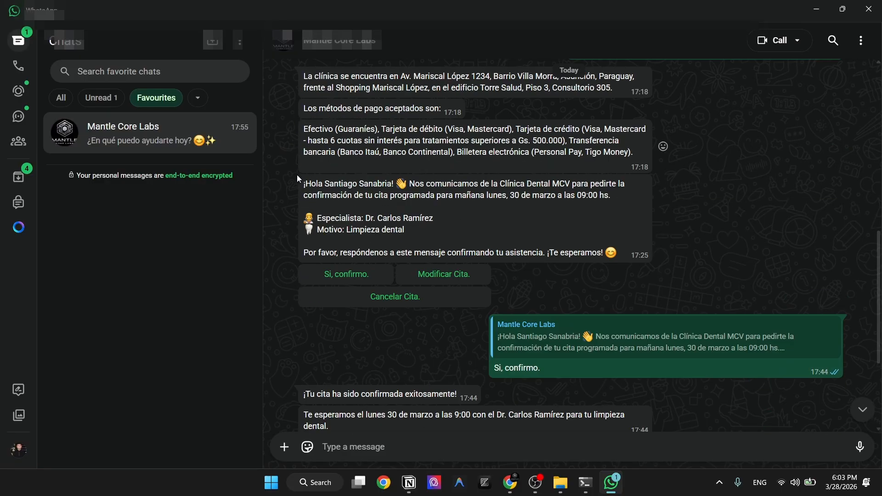
# - Highlight the appointment reminder message in the Mantle Core Labs chat, then return to the Confirmar Cita workflow
pyautogui.moveTo(601, 253); pyautogui.dragTo(305, 182)
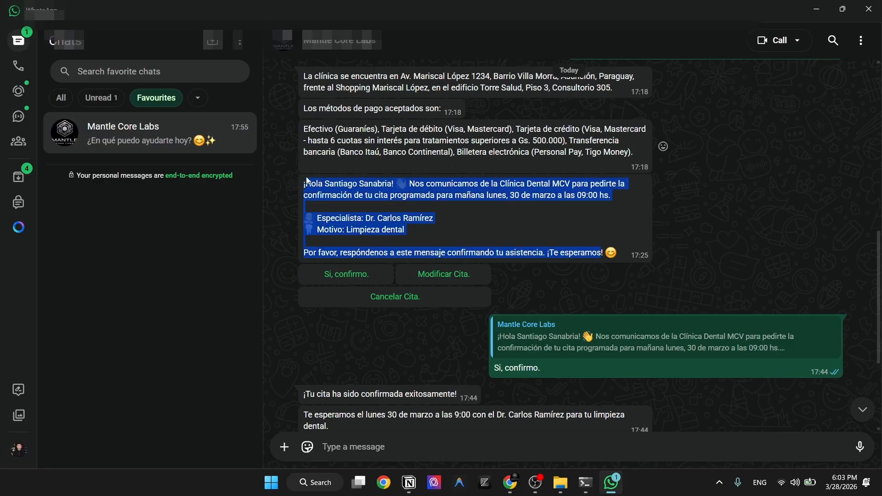
pyautogui.doubleClick(293, 183)
pyautogui.click(853, 402)
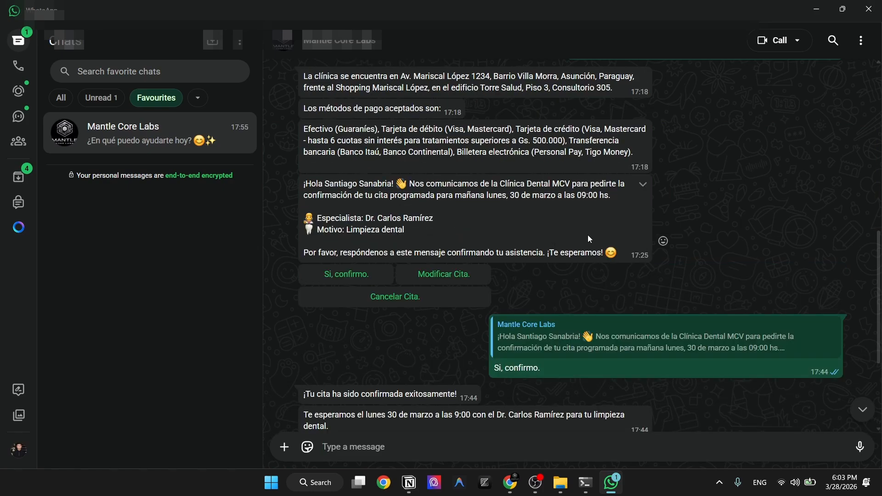
pyautogui.click(816, 9)
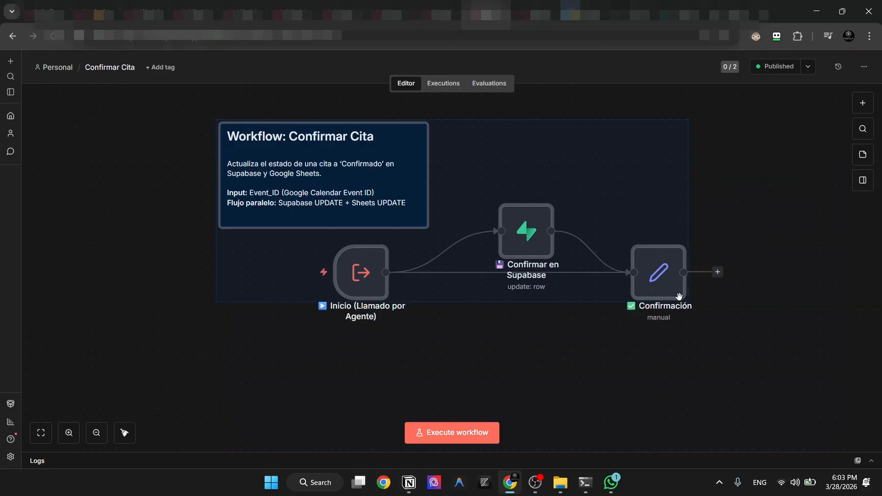
# - Move the Confirmar Cita description note away from the nodes and highlight the flow from Inicio to Confirmación
pyautogui.click(746, 263)
pyautogui.moveTo(263, 176); pyautogui.dragTo(253, 192)
pyautogui.moveTo(242, 150); pyautogui.dragTo(131, 102)
pyautogui.moveTo(209, 224); pyautogui.dragTo(782, 440)
pyautogui.click(524, 299)
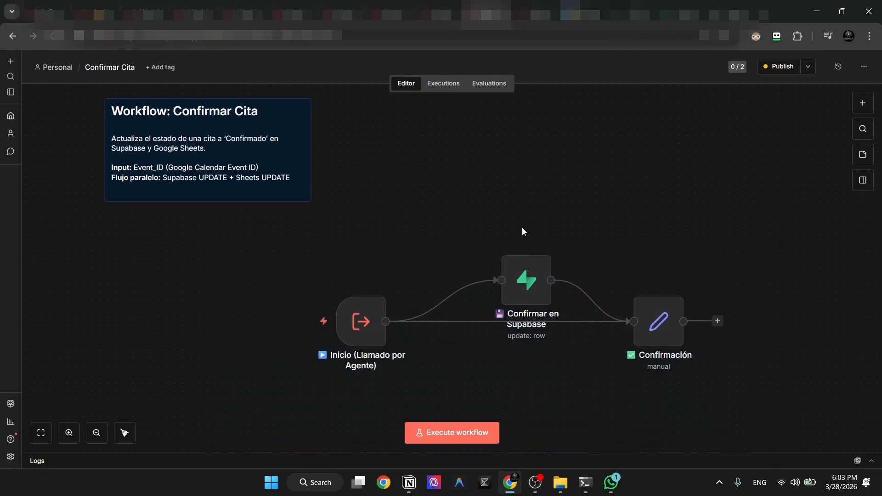
# - Inspect the Confirmar en Supabase node's google_event_id condition and the estado field it sends
pyautogui.doubleClick(508, 300)
pyautogui.scroll(-5, 476, 260)
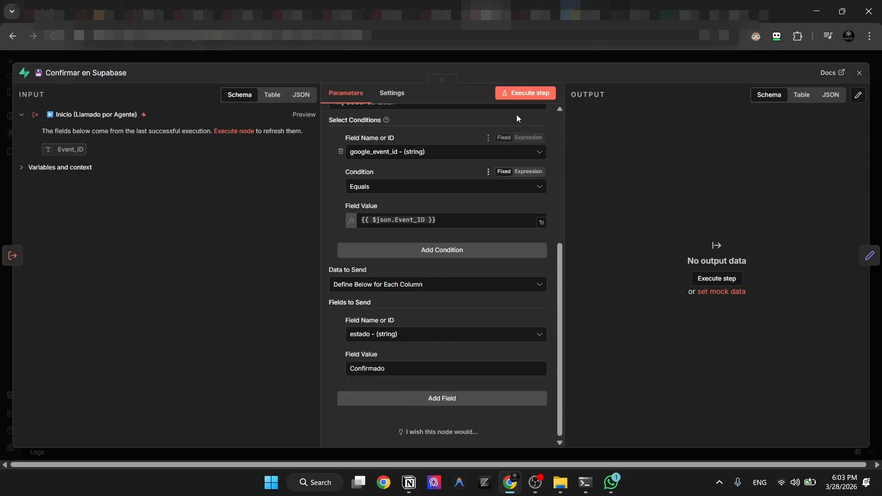
pyautogui.press('Escape')
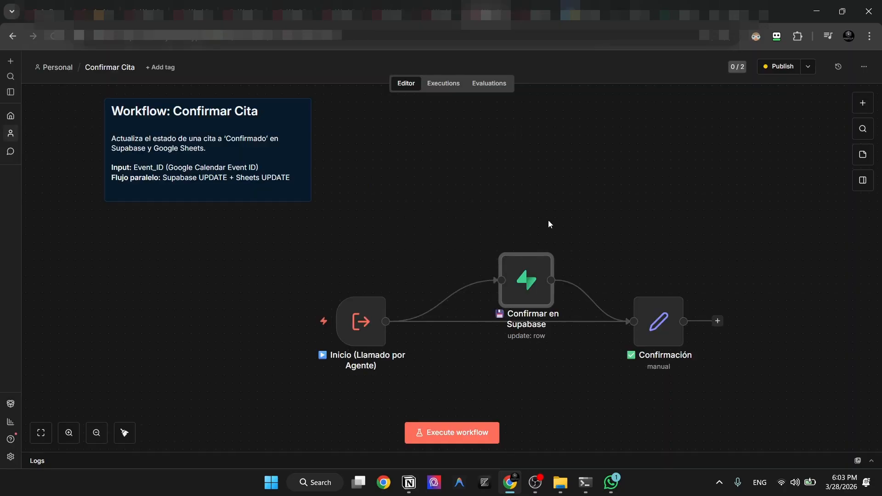
pyautogui.doubleClick(518, 286)
pyautogui.scroll(-5, 428, 313)
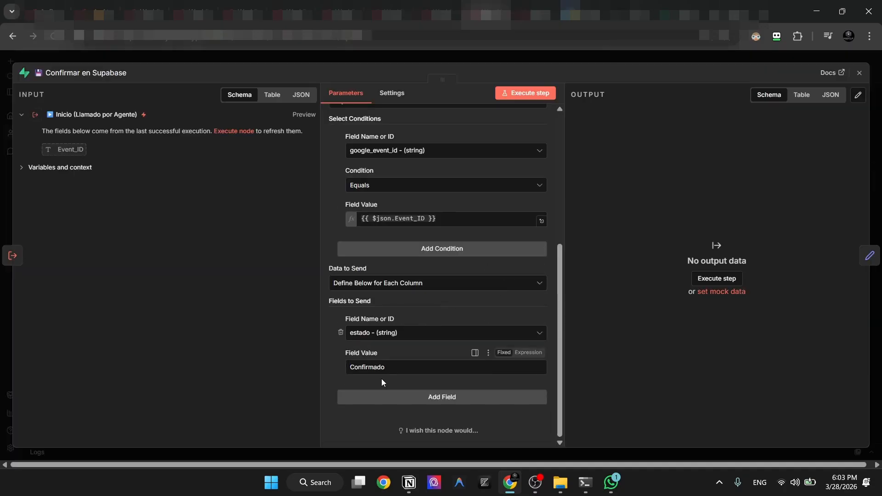
pyautogui.click(404, 54)
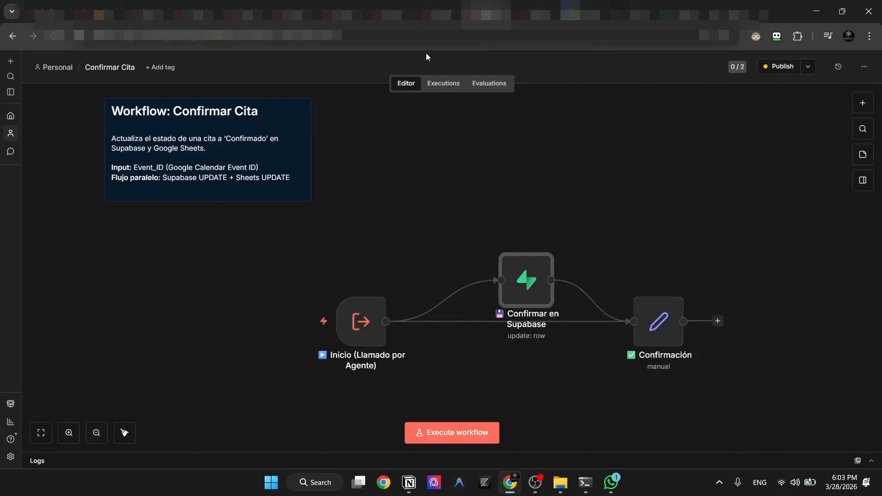
# - Switch to the Reagendar workflow, highlight its flow, and inspect the Inicio trigger's input fields
pyautogui.click(536, 12)
pyautogui.scroll(-1, 450, 173)
pyautogui.moveTo(437, 147); pyautogui.dragTo(822, 454)
pyautogui.click(575, 261)
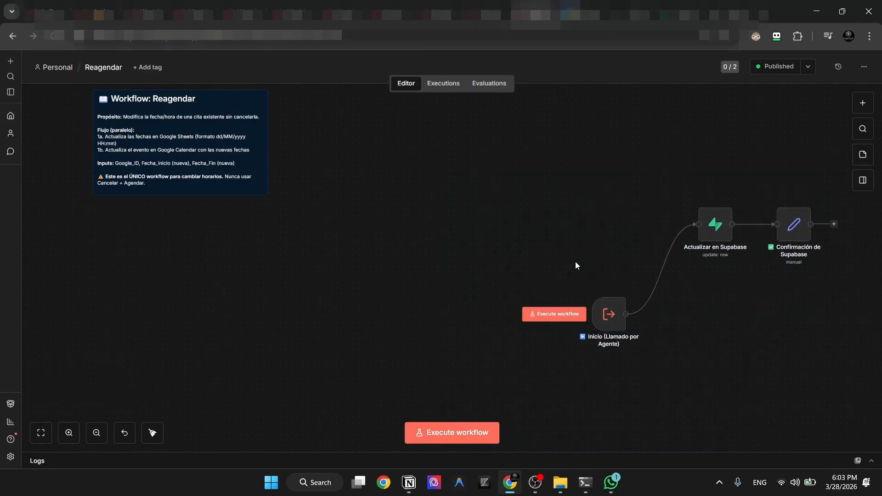
pyautogui.doubleClick(607, 313)
pyautogui.scroll(-1, 266, 321)
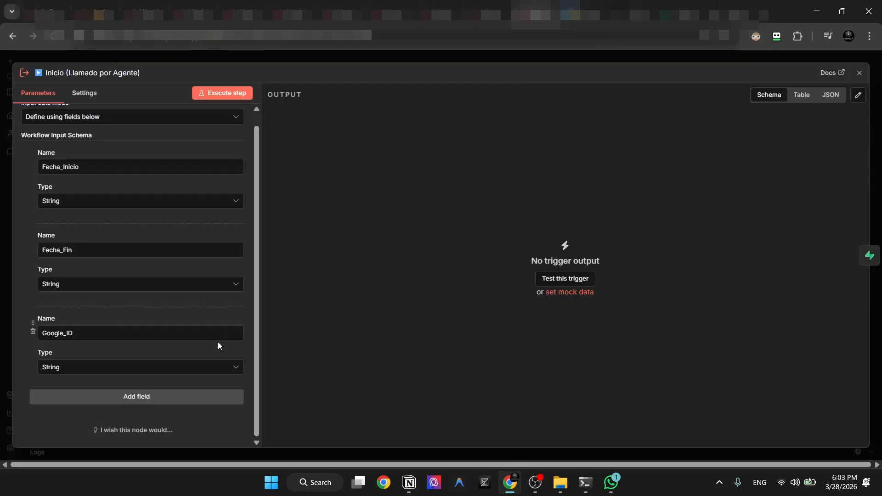
pyautogui.click(231, 59)
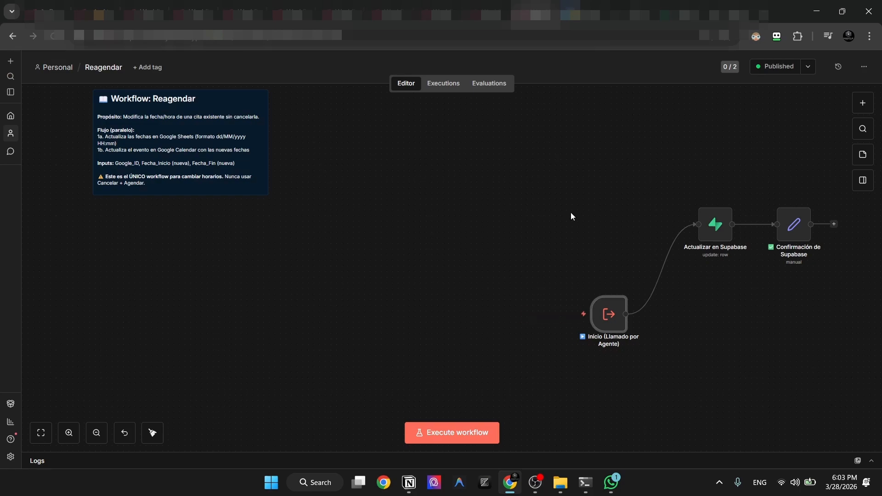
# - Examine the Actualizar en Supabase node's Google_ID match condition and its fecha_inicio and fecha_fin field mappings
pyautogui.doubleClick(707, 243)
pyautogui.scroll(-4, 436, 275)
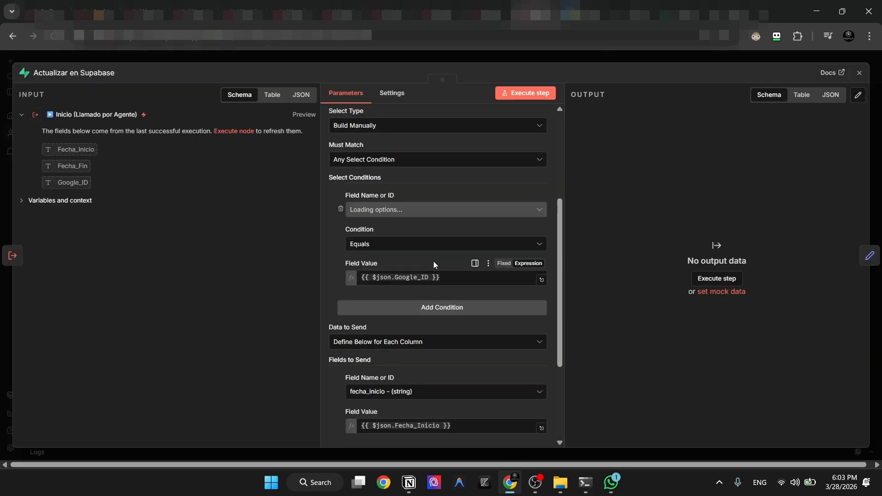
pyautogui.click(422, 276)
pyautogui.hotkey('ctrl', 'a')
pyautogui.scroll(-1, 355, 272)
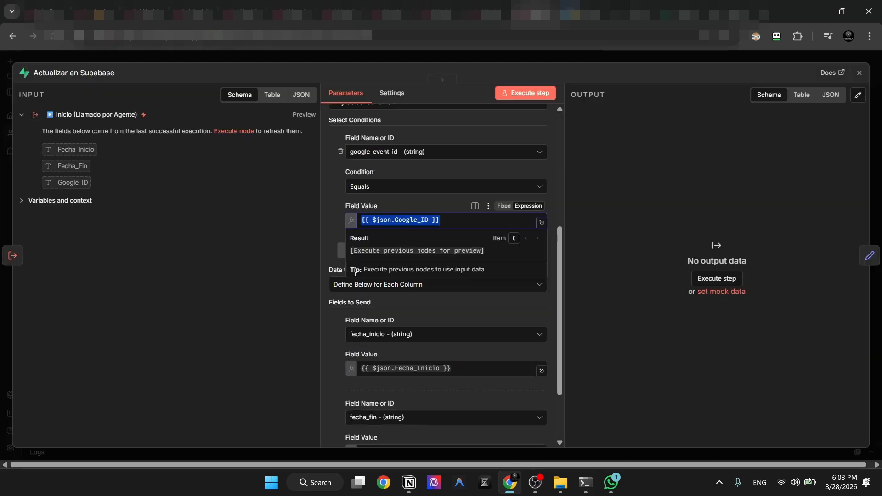
pyautogui.scroll(-2, 368, 318)
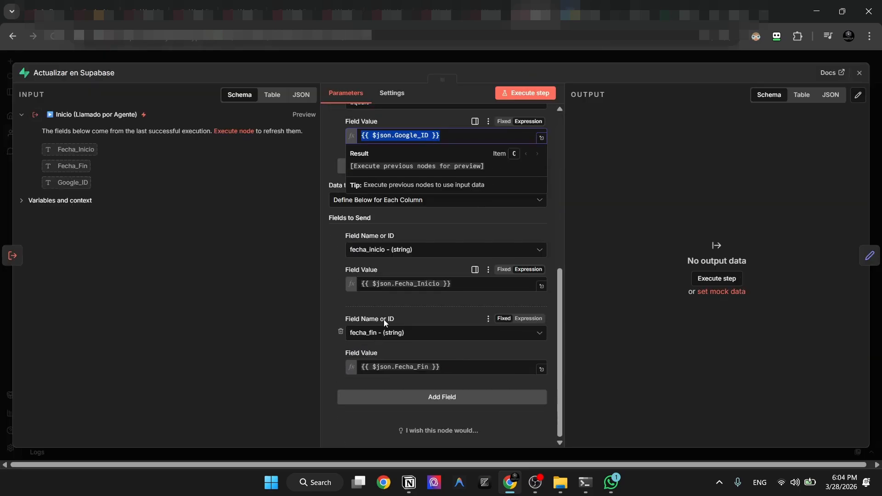
pyautogui.click(361, 66)
# - Open the Dashboard-Sync-Final-V2-Fix-V3 workflow and compare it with the Gestión de Citas page of the clinic dashboard
pyautogui.click(354, 5)
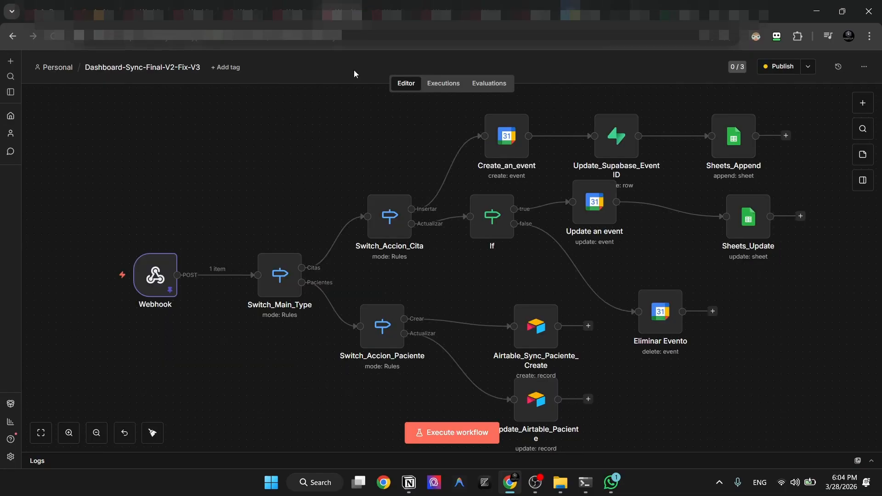
pyautogui.scroll(3, 289, 156)
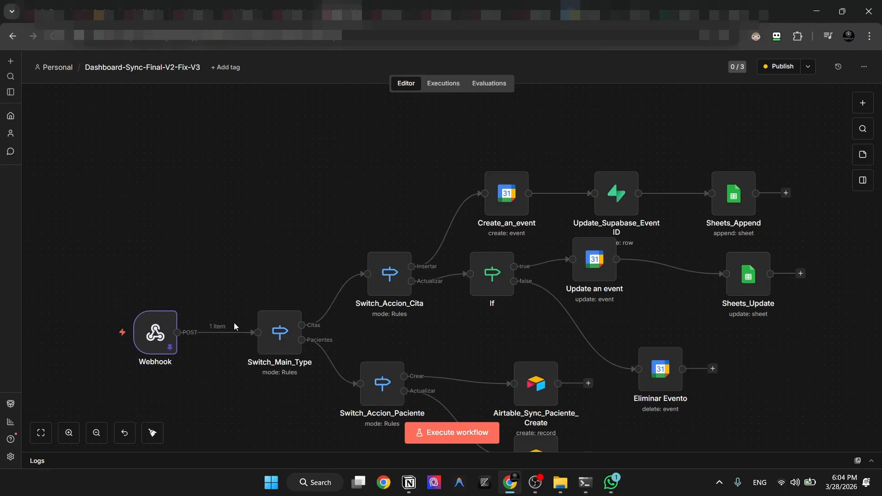
pyautogui.click(624, 10)
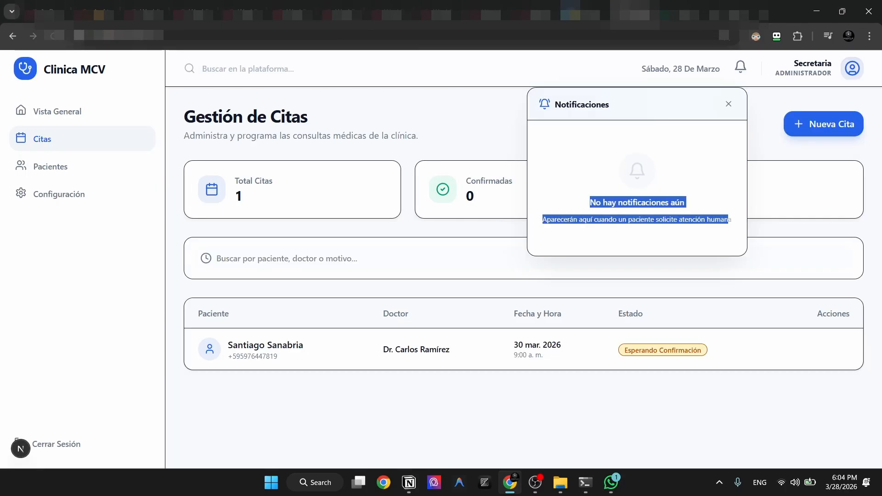
pyautogui.click(331, 10)
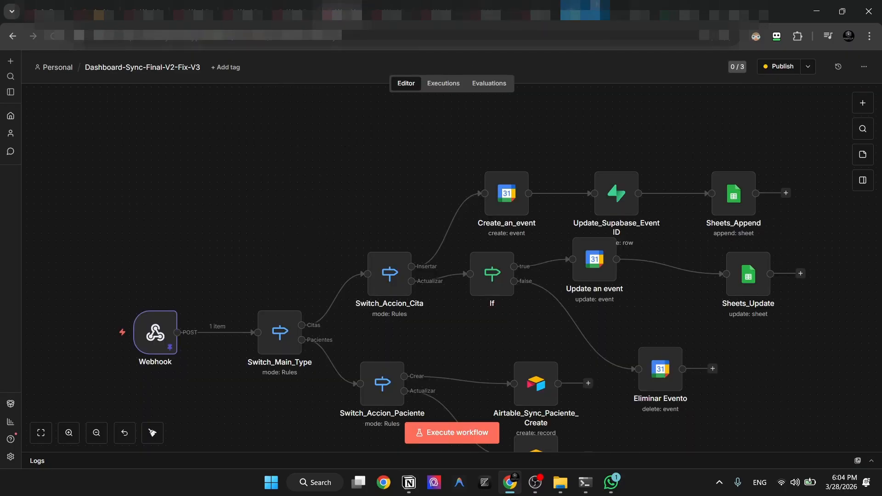
# - Browse the Pacientes and Citas pages of the Clinica MCV dashboard and point out the appointment's delete action without deleting it
pyautogui.click(624, 9)
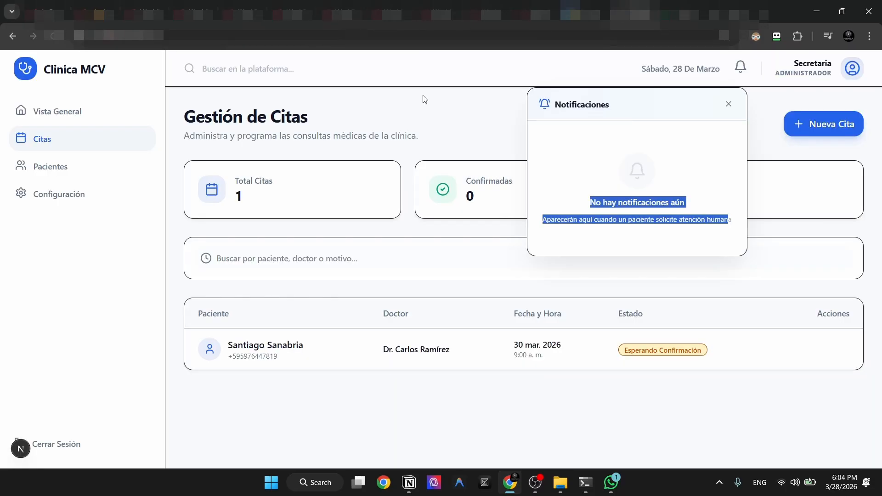
pyautogui.click(53, 165)
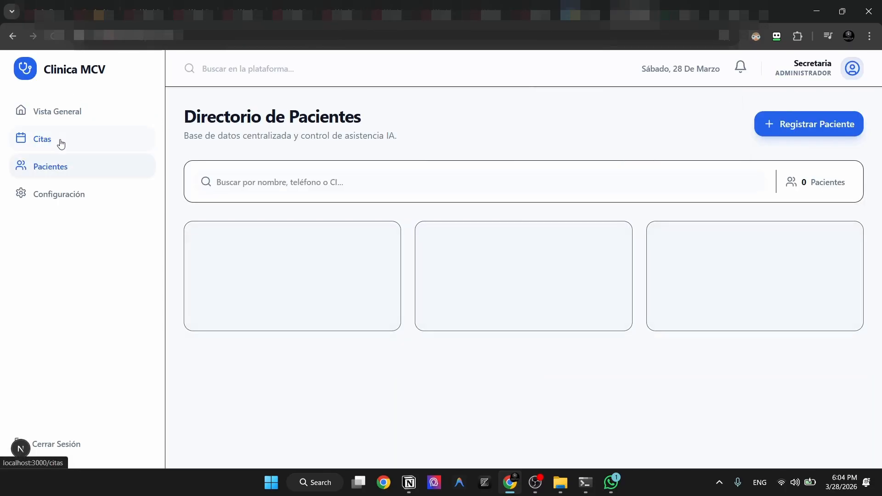
pyautogui.click(57, 140)
pyautogui.click(69, 168)
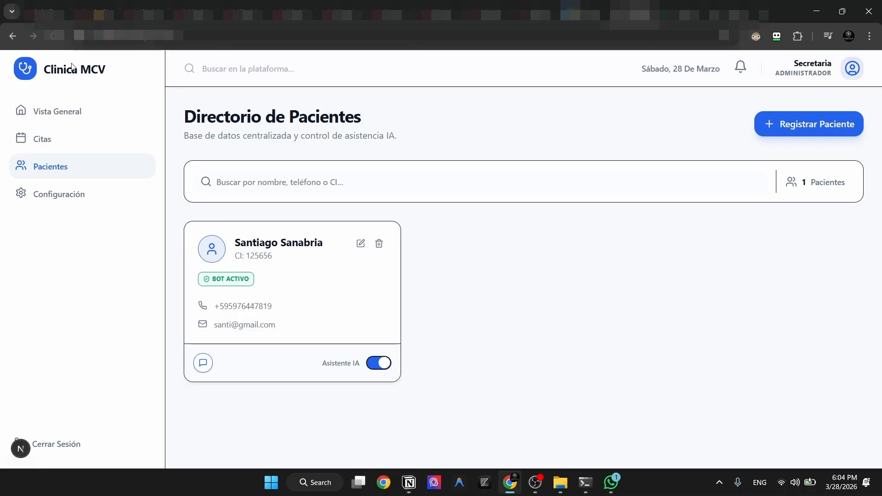
pyautogui.click(65, 137)
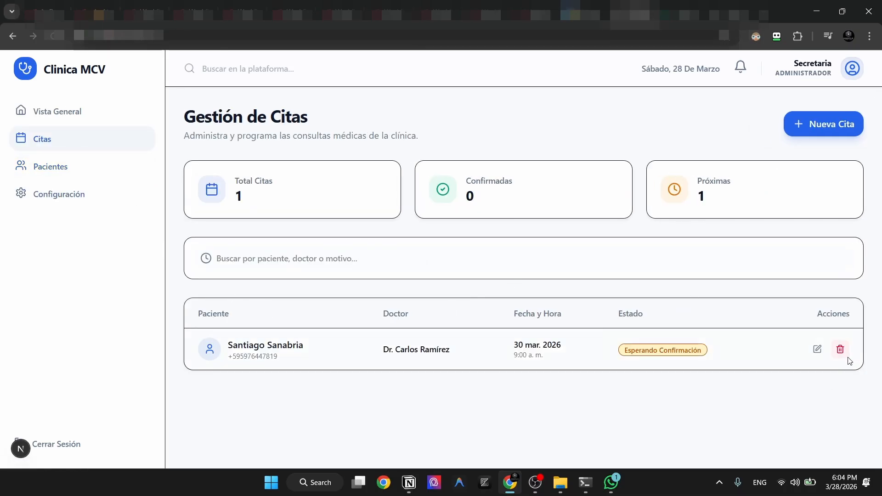
pyautogui.click(843, 357)
pyautogui.click(534, 110)
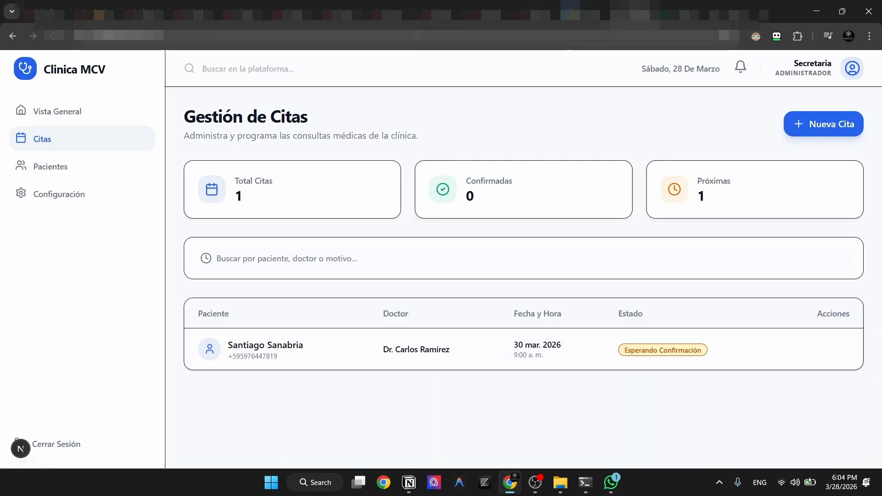
# - Highlight the Dashboard-Sync-Final-V2-Fix-V3 nodes from Webhook to Eliminar Evento, and view the pacientes table in Supabase
pyautogui.click(371, 4)
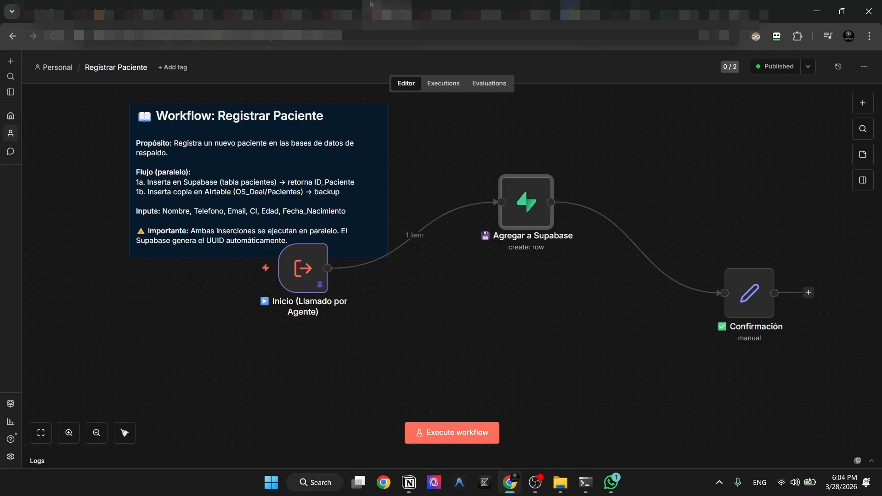
pyautogui.click(340, 10)
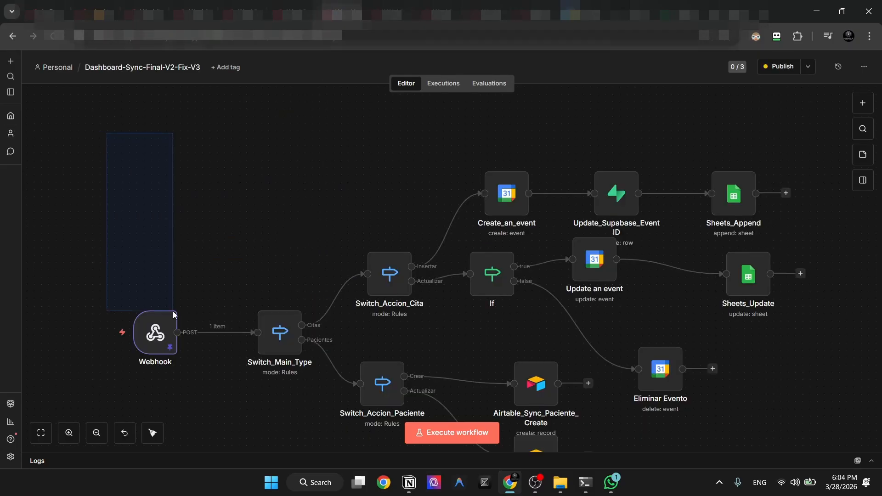
pyautogui.moveTo(174, 312); pyautogui.dragTo(675, 382)
pyautogui.click(683, 14)
pyautogui.click(541, 144)
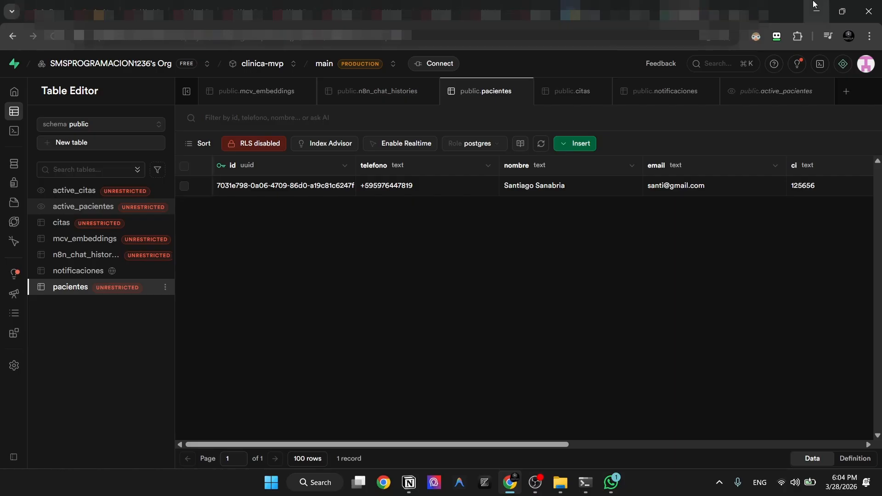
# - Return to the Dashboard-Sync-Final-V2-Fix-V3 workflow and point out the Webhook trigger and the Switch_Main_Type node
pyautogui.click(341, 10)
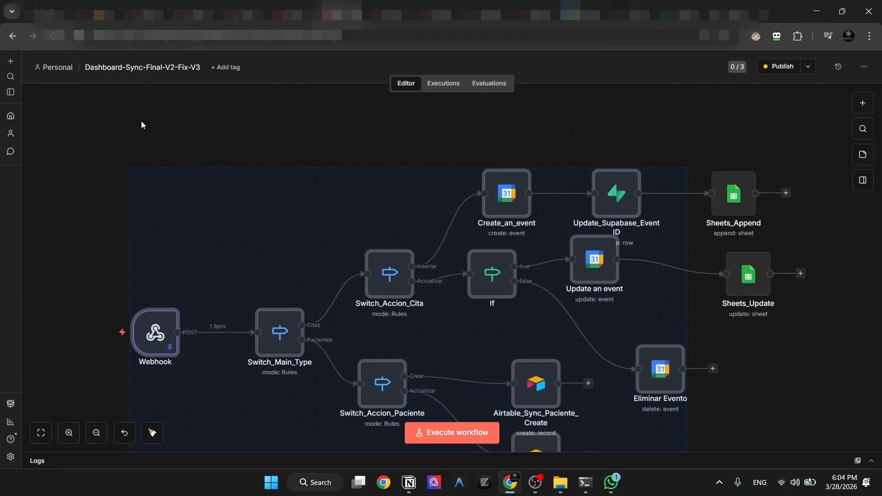
pyautogui.scroll(-3, 256, 158)
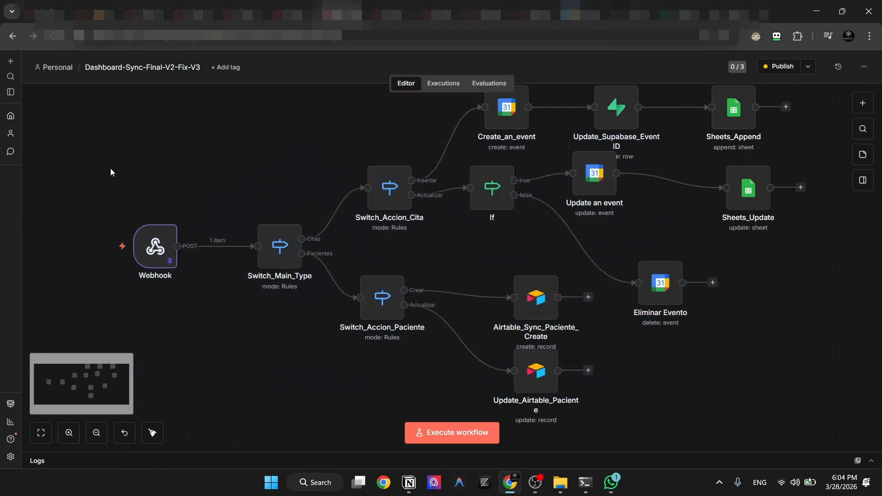
pyautogui.moveTo(88, 171); pyautogui.dragTo(225, 310)
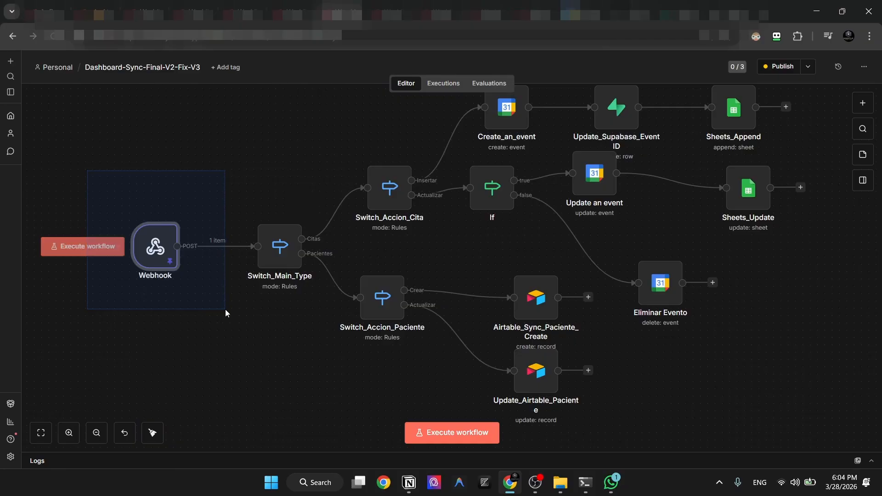
pyautogui.scroll(1, 288, 199)
pyautogui.scroll(-1, 274, 247)
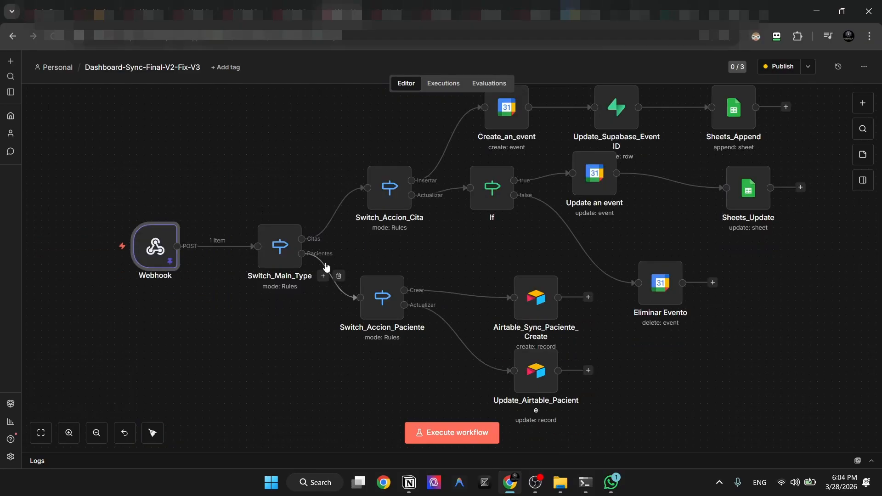
pyautogui.click(260, 250)
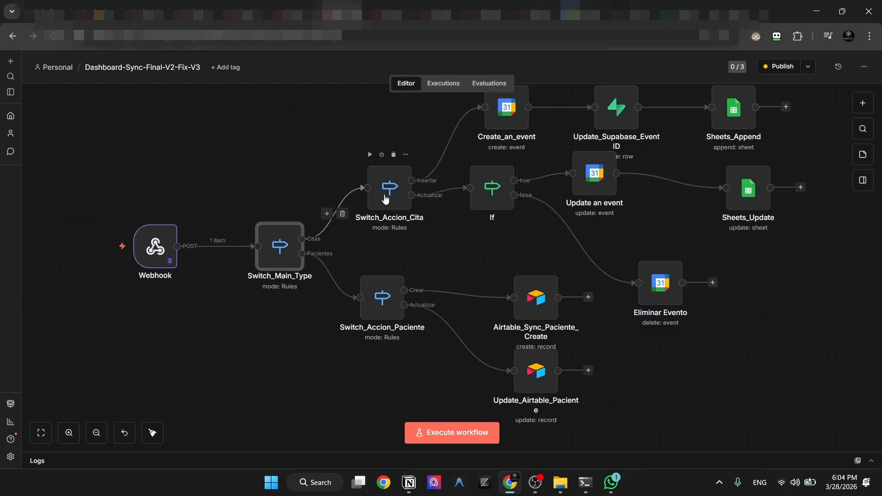
pyautogui.scroll(3, 384, 195)
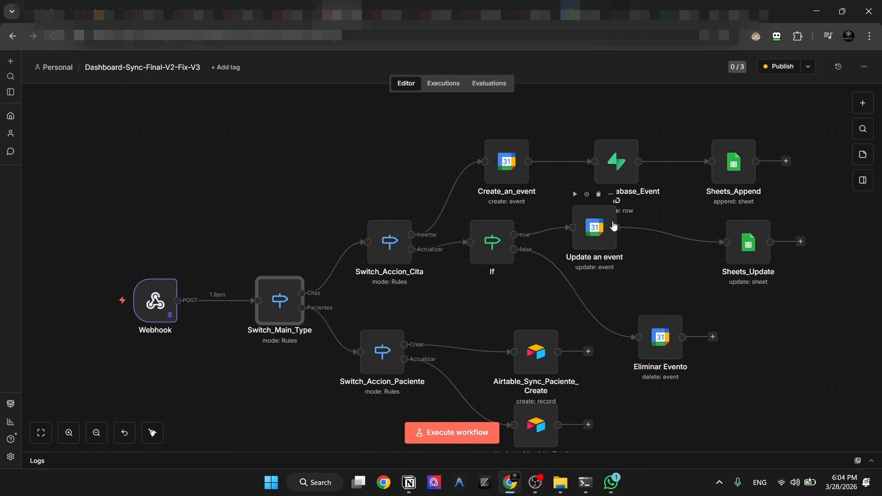
# - Shift the Update an event node slightly, highlight the If node's branches, and execute the workflow up to the If node
pyautogui.moveTo(586, 231); pyautogui.dragTo(602, 239)
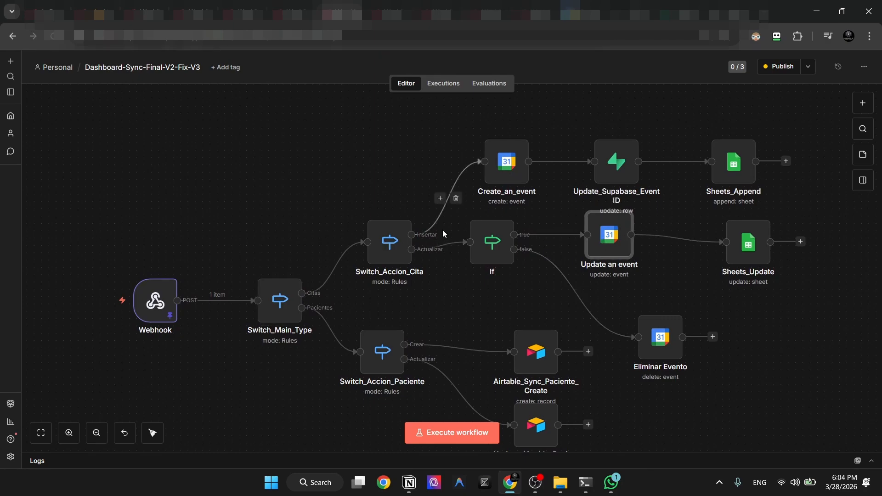
pyautogui.moveTo(457, 218); pyautogui.dragTo(708, 383)
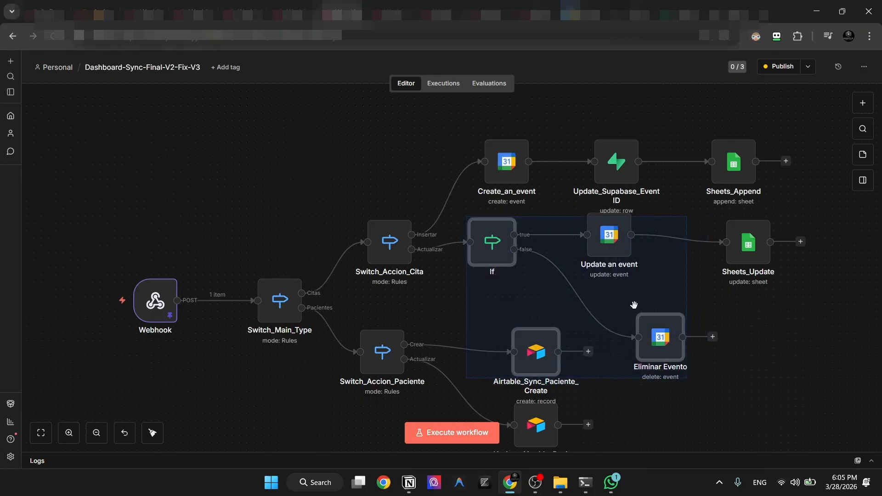
pyautogui.click(474, 209)
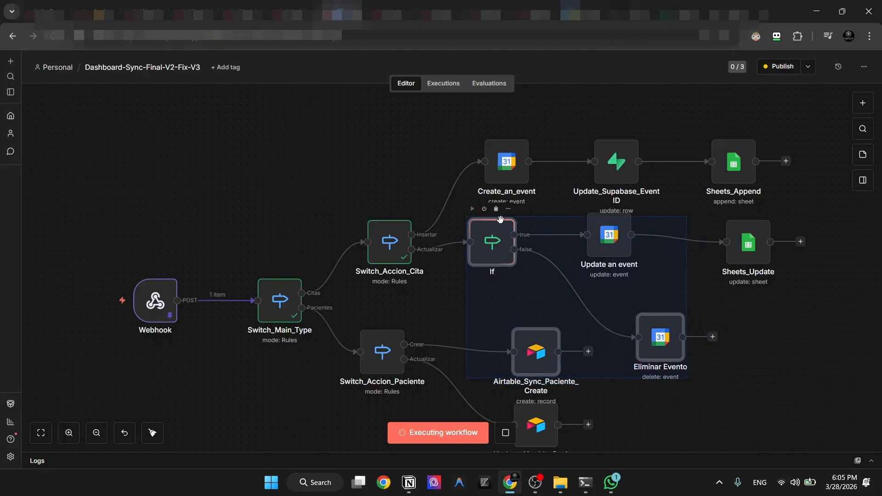
# - View the appointment's archivada value in the citas table in Supabase
pyautogui.click(516, 210)
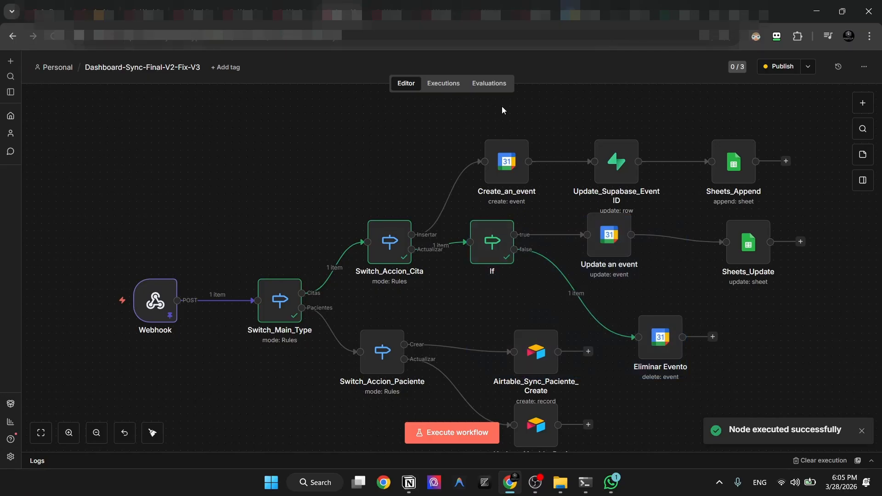
pyautogui.click(675, 12)
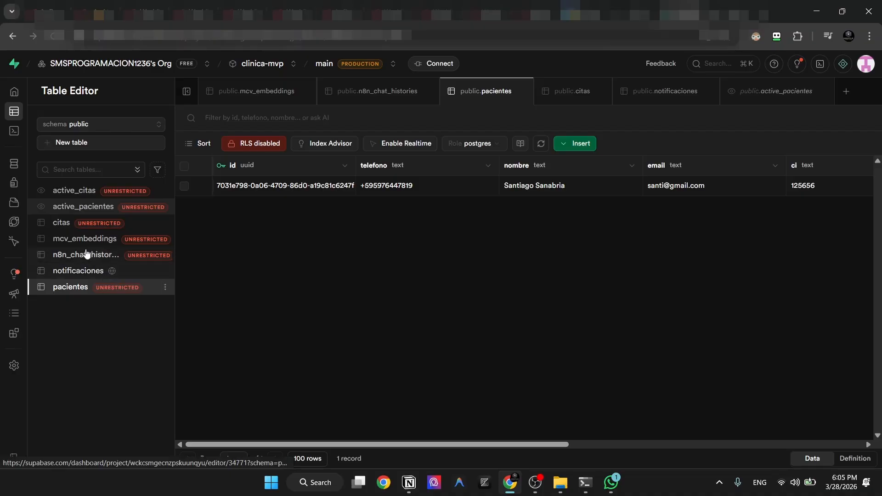
pyautogui.click(75, 230)
pyautogui.hscroll(10, 348, 230)
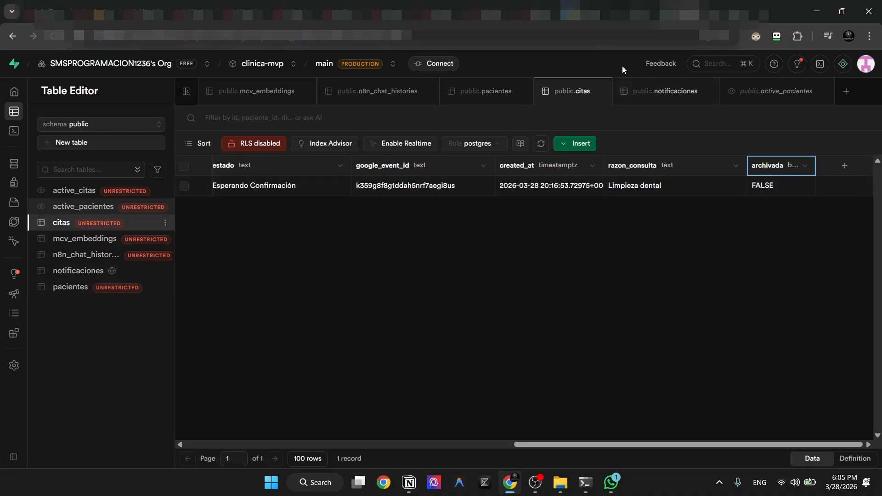
# - Switch to the Clinica MCV dashboard and delete the 30 mar. 2026 appointment on the Citas page, confirming the deletion
pyautogui.click(633, 13)
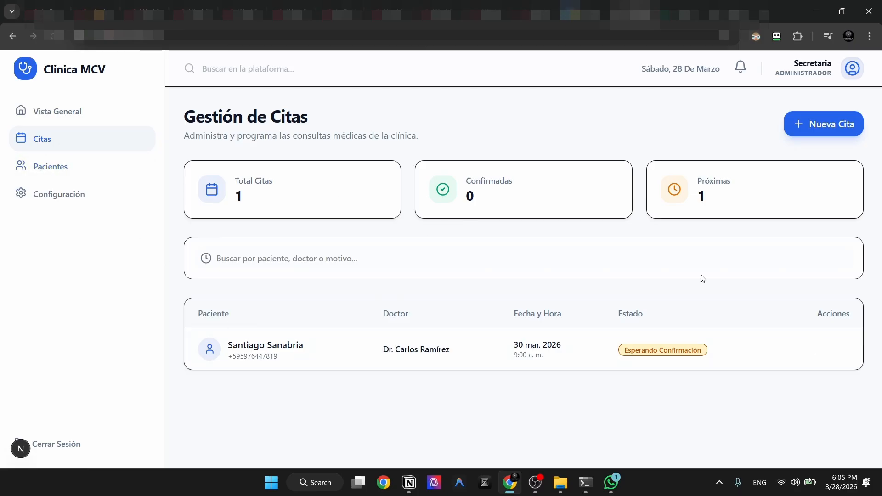
pyautogui.moveTo(795, 342)
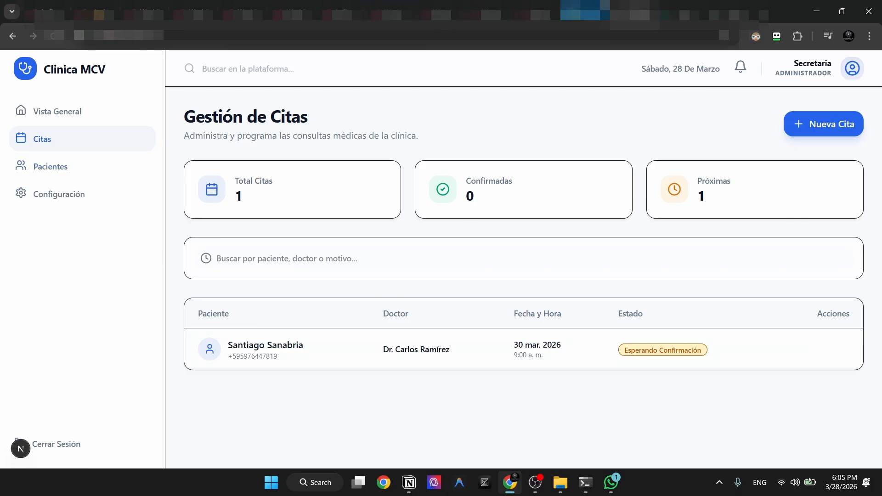
pyautogui.click(672, 13)
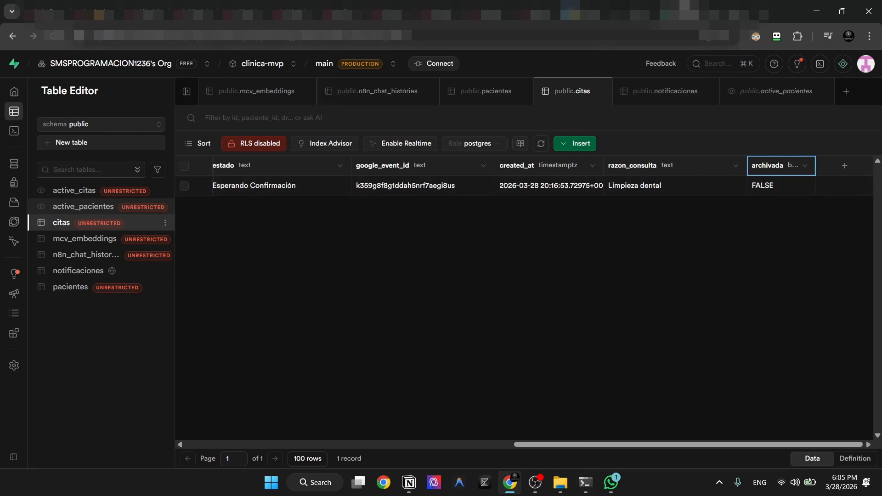
pyautogui.click(640, 13)
pyautogui.click(839, 349)
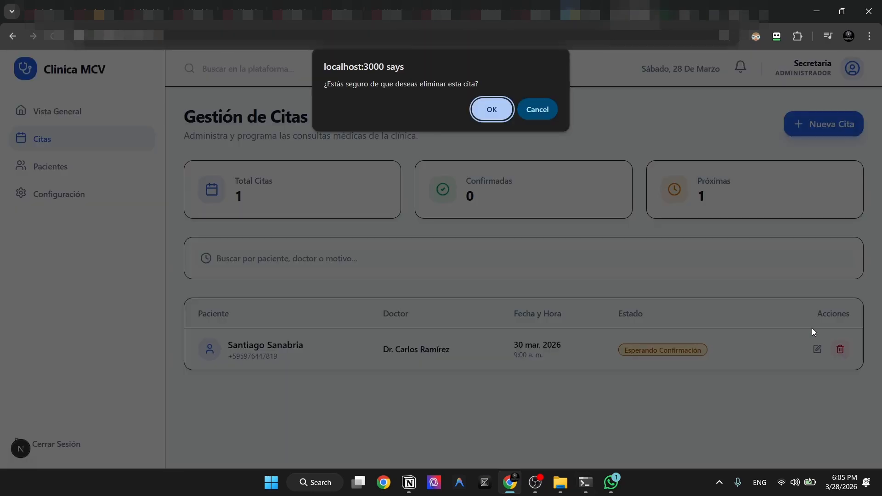
pyautogui.click(491, 110)
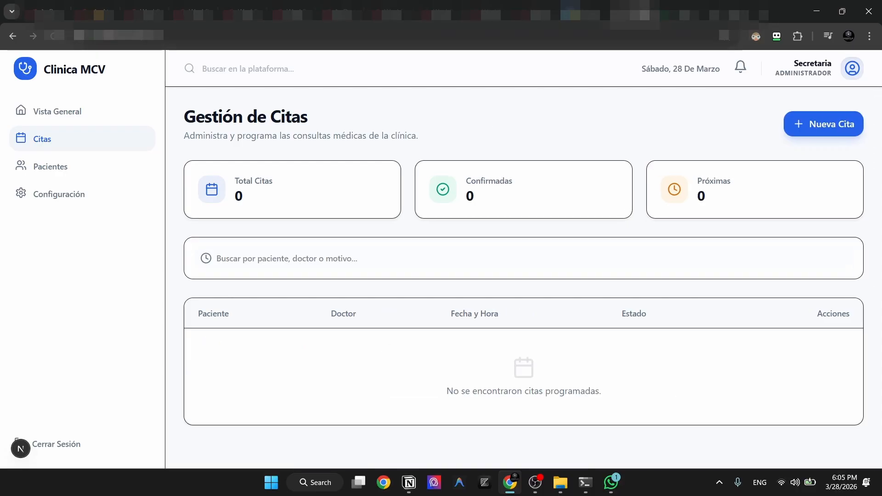
# - Reload the citas table in Supabase and check the deleted appointment's archivada value
pyautogui.click(685, 11)
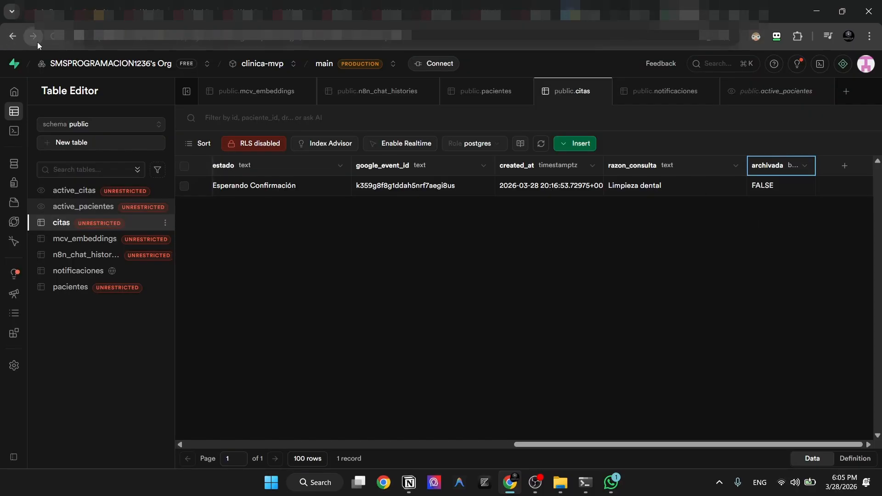
pyautogui.click(50, 40)
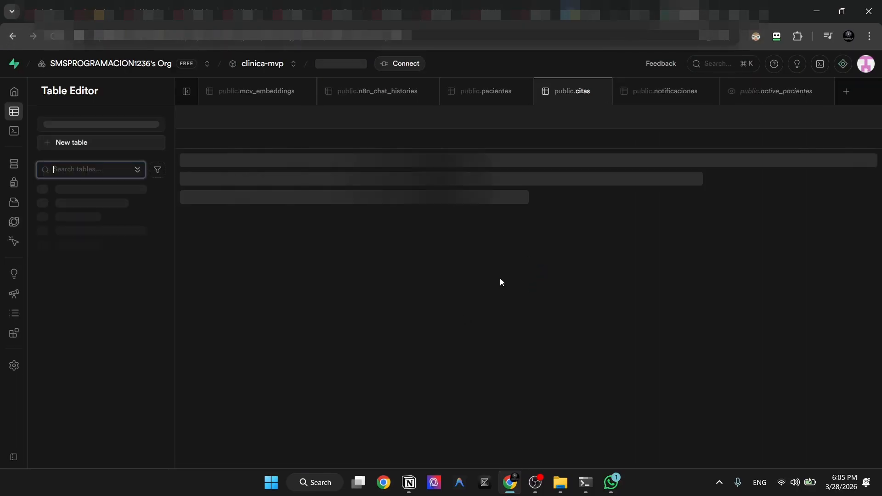
pyautogui.hscroll(10, 619, 209)
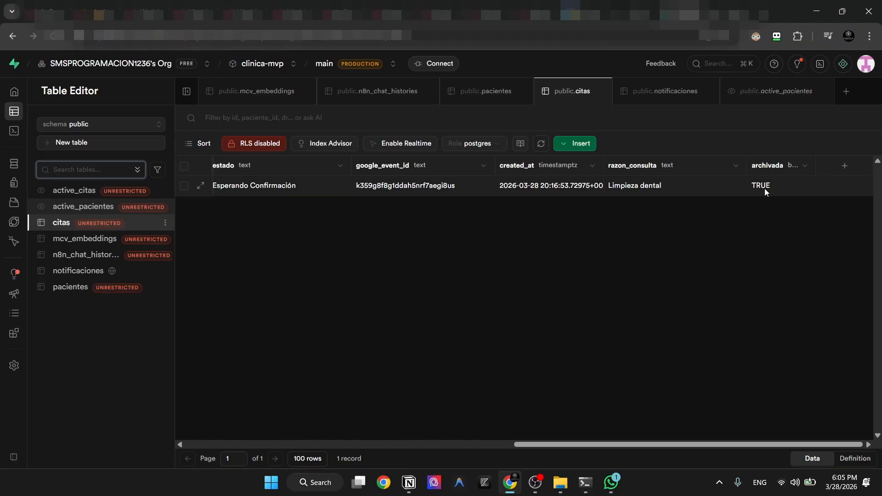
# - Return to the Dashboard-Sync-Final-V2-Fix-V3 workflow and highlight the patient branch from Webhook to the two Airtable nodes
pyautogui.hotkey('ctrl', 'Tab')
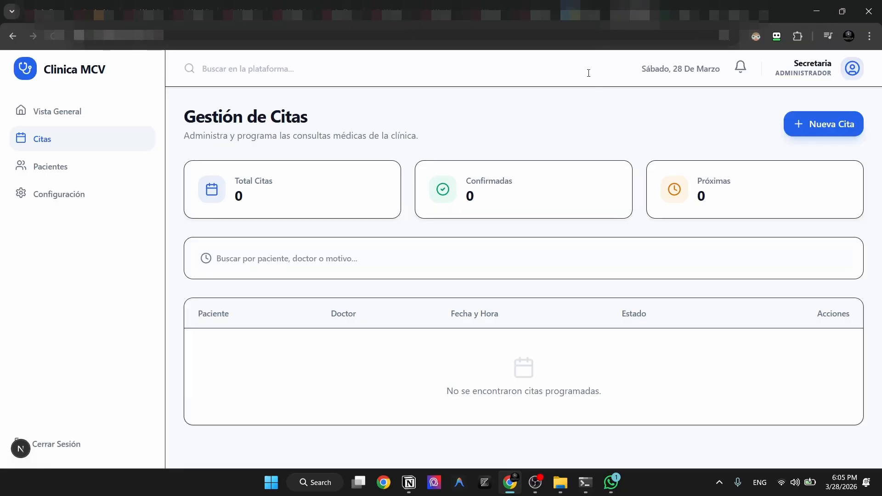
pyautogui.hotkey('ctrl', 'shift', 'Tab')
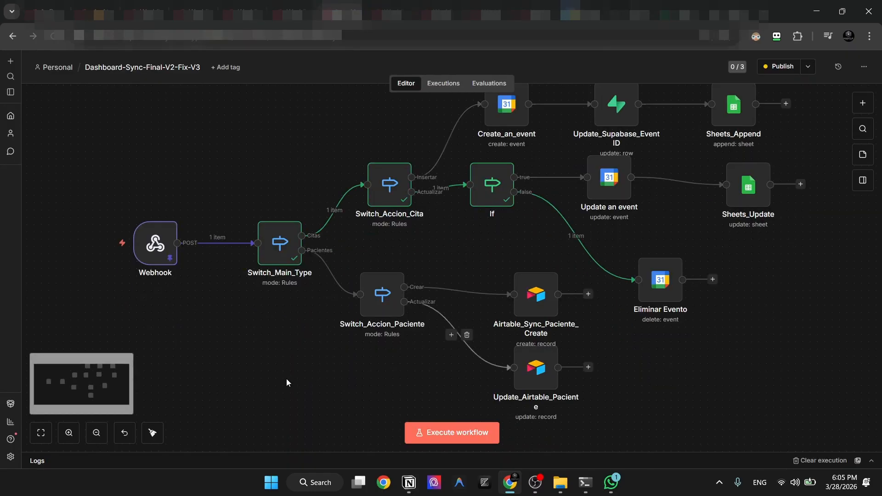
pyautogui.moveTo(140, 198); pyautogui.dragTo(689, 396)
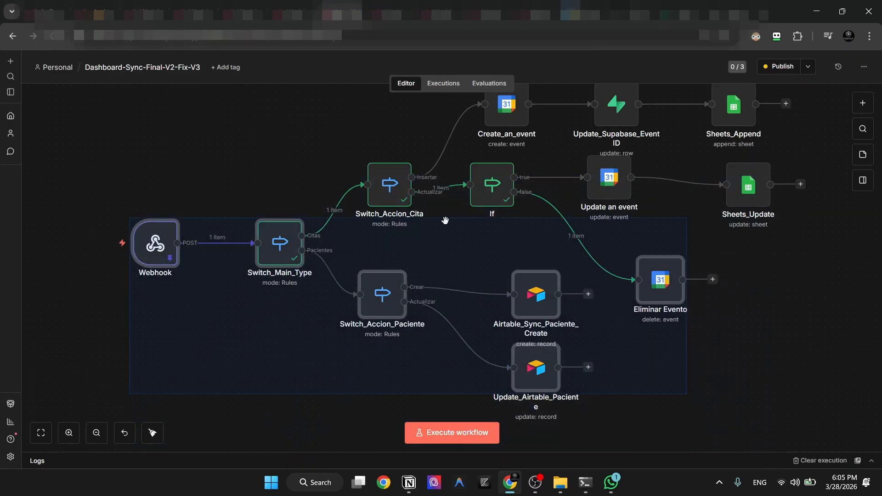
pyautogui.click(774, 248)
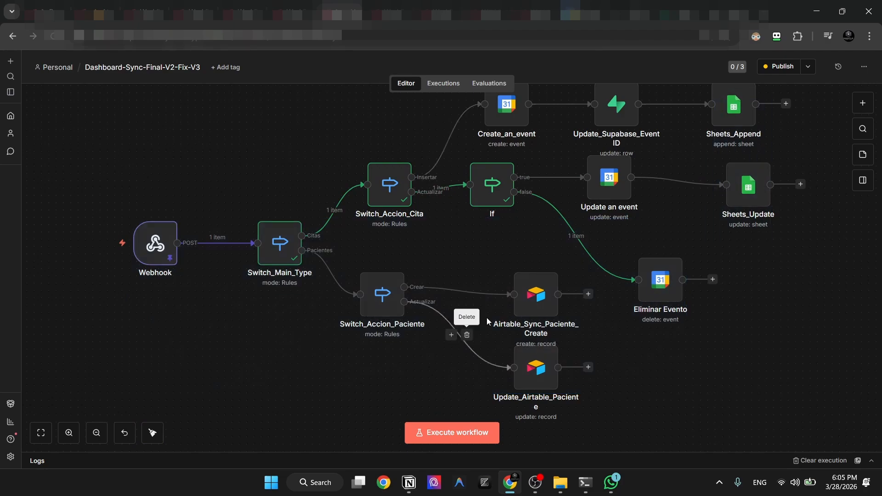
pyautogui.moveTo(476, 252); pyautogui.dragTo(661, 450)
pyautogui.click(465, 239)
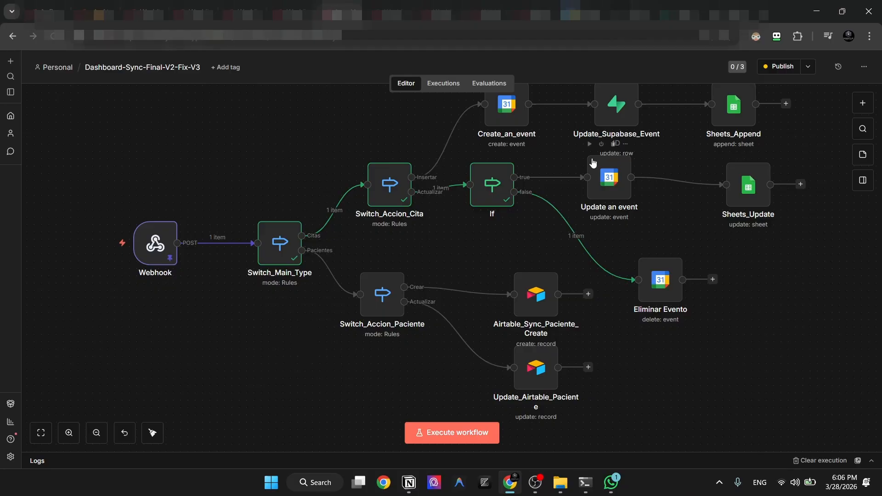
# - Highlight the sync workflow's nodes from Webhook to Sheets_Update, and view the Citas page of the Clinica MCV dashboard
pyautogui.scroll(1, 462, 190)
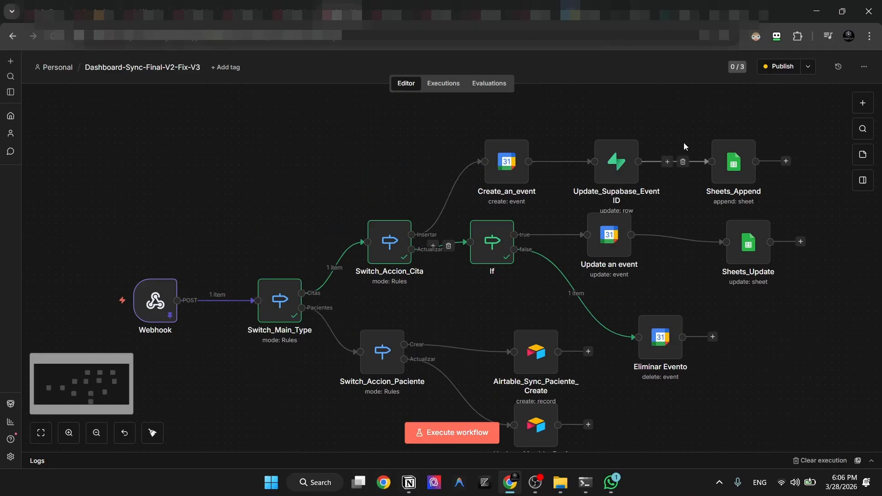
pyautogui.moveTo(104, 171); pyautogui.dragTo(790, 450)
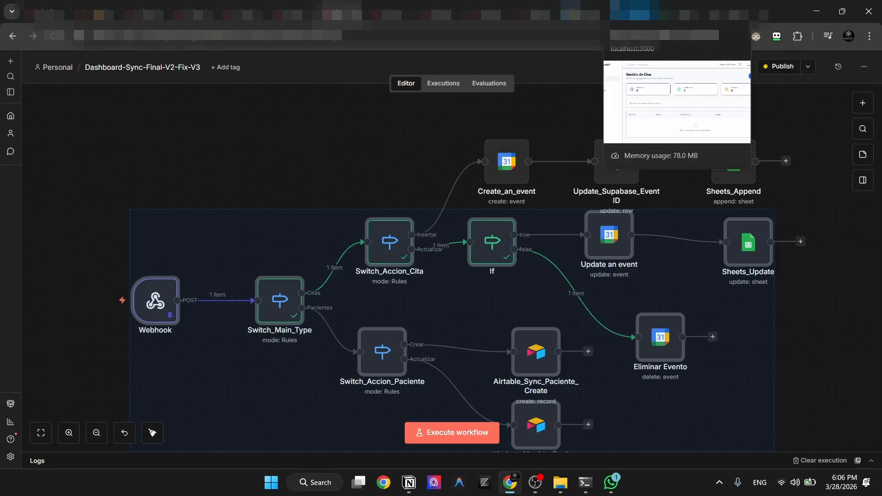
pyautogui.click(633, 11)
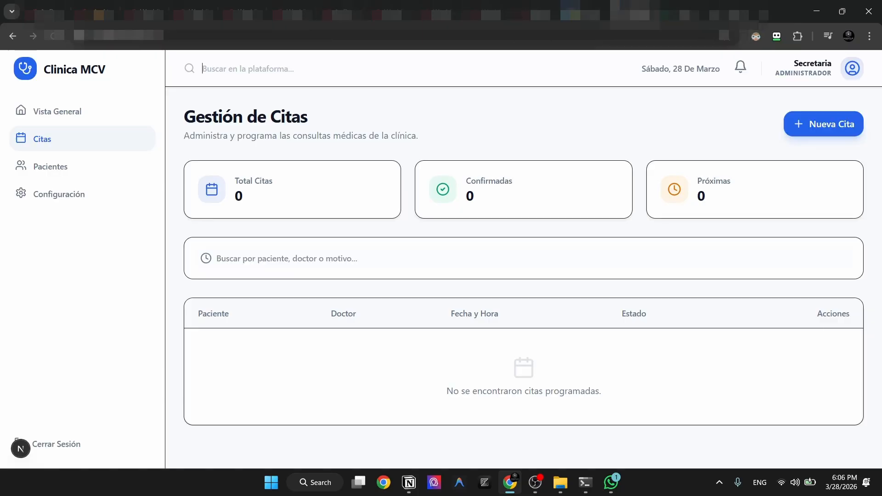
# - Go back to the Dashboard-Sync-Final-V2-Fix-V3 workflow and point out its Webhook trigger
pyautogui.click(344, 11)
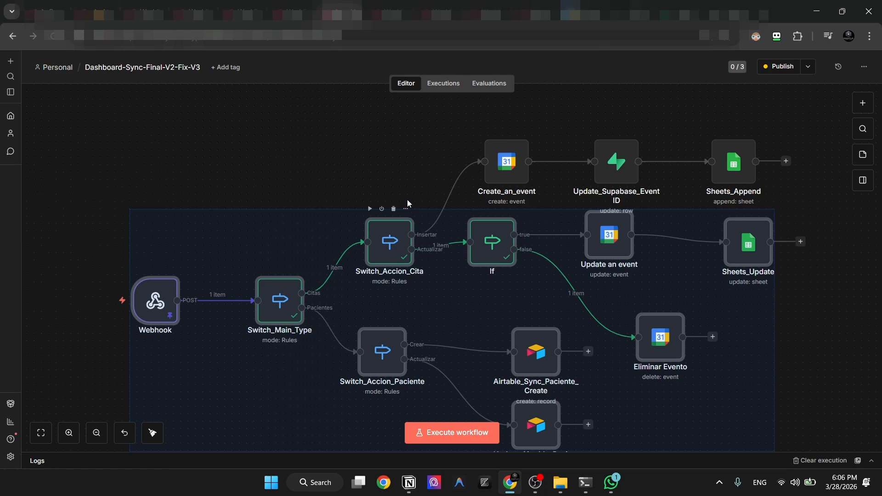
pyautogui.moveTo(54, 161); pyautogui.dragTo(211, 379)
pyautogui.moveTo(103, 259); pyautogui.dragTo(194, 352)
pyautogui.click(120, 230)
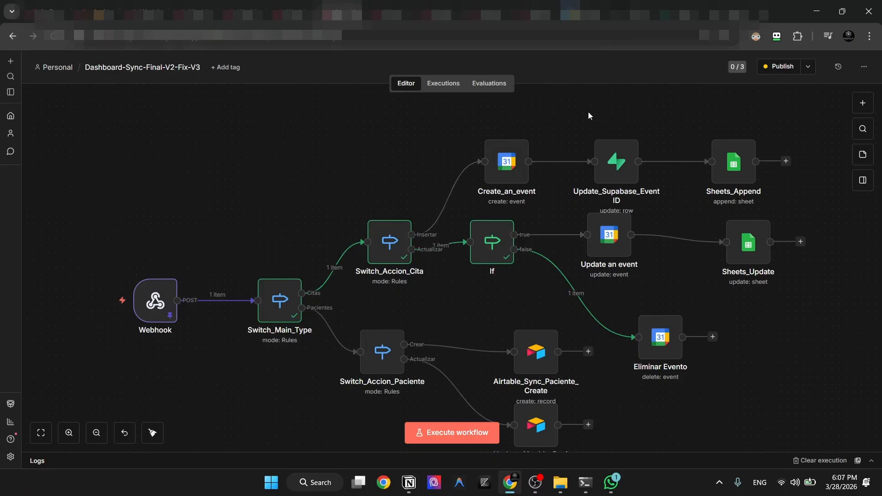
# - Highlight the nodes after the switches, including Airtable_Sync_Paciente_Create and Update_Airtable_Paciente
pyautogui.moveTo(588, 112); pyautogui.dragTo(615, 363)
pyautogui.moveTo(461, 295); pyautogui.dragTo(595, 440)
pyautogui.scroll(-3, 597, 404)
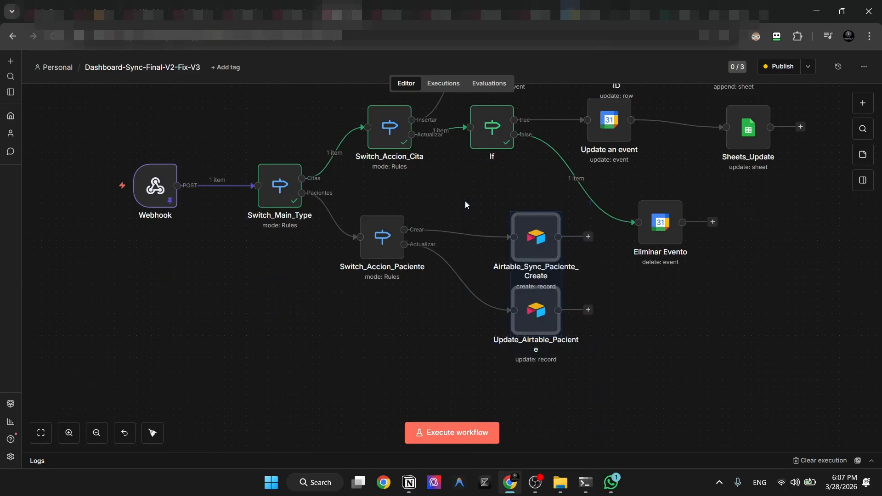